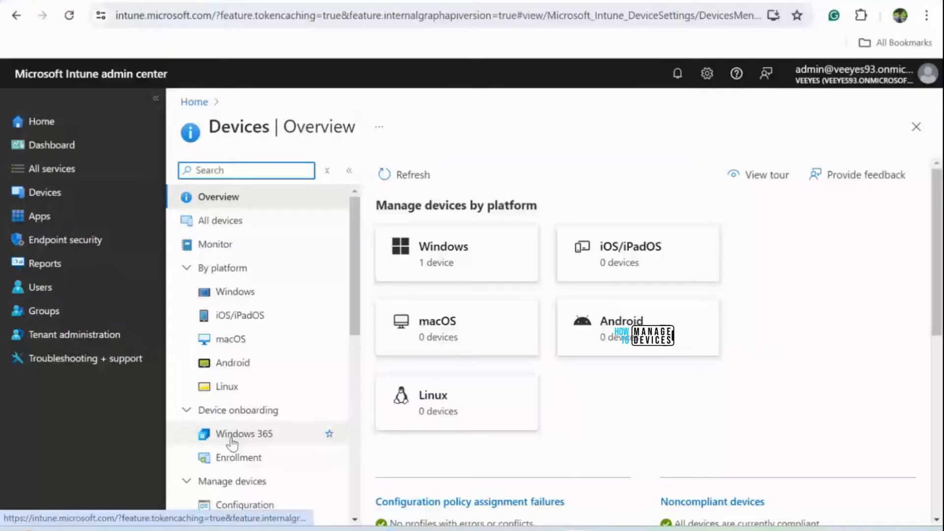
Open the Windows enrollment options and go to Automatic Enrollment.
left_click(235, 293)
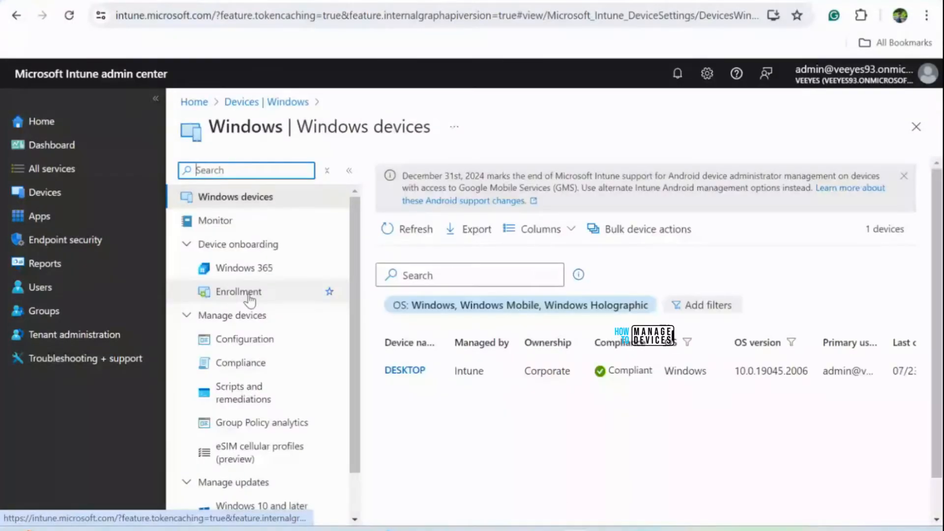
left_click(249, 296)
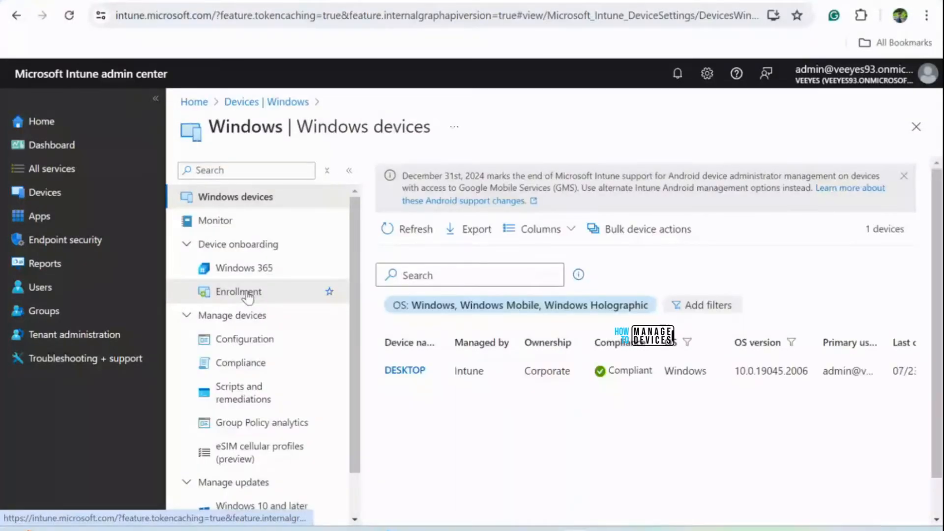
left_click(249, 297)
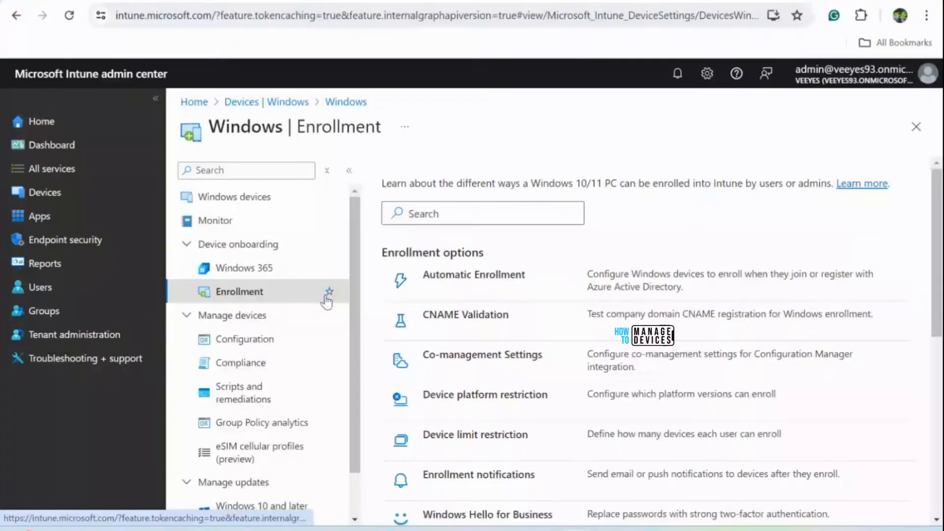
left_click(468, 280)
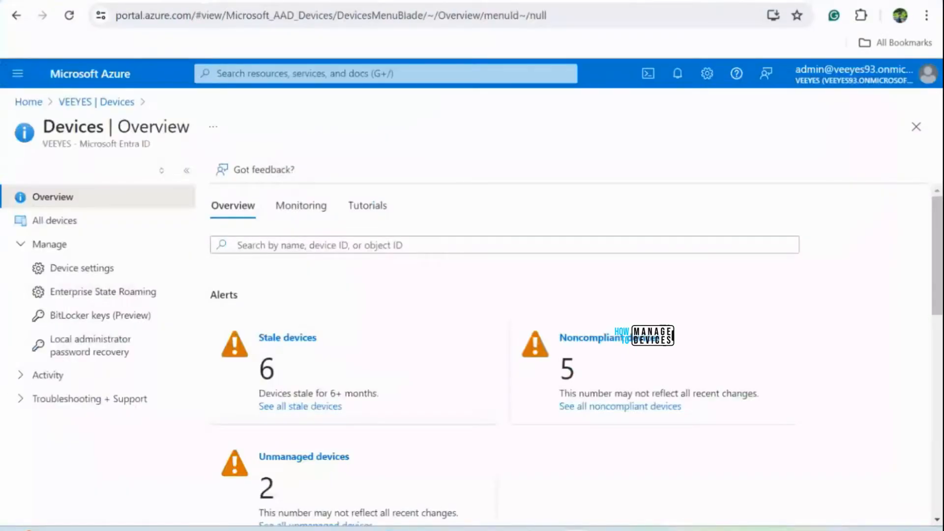
Open the Azure portal and go to the Microsoft Entra ID devices and device settings.
left_click(256, 16)
type("p")
key("Return")
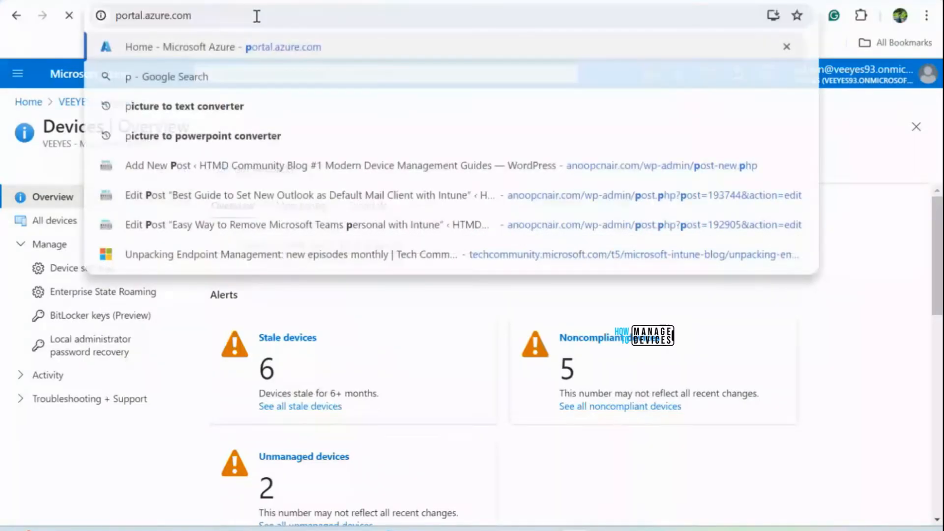
scroll(165, 220, "down", 4)
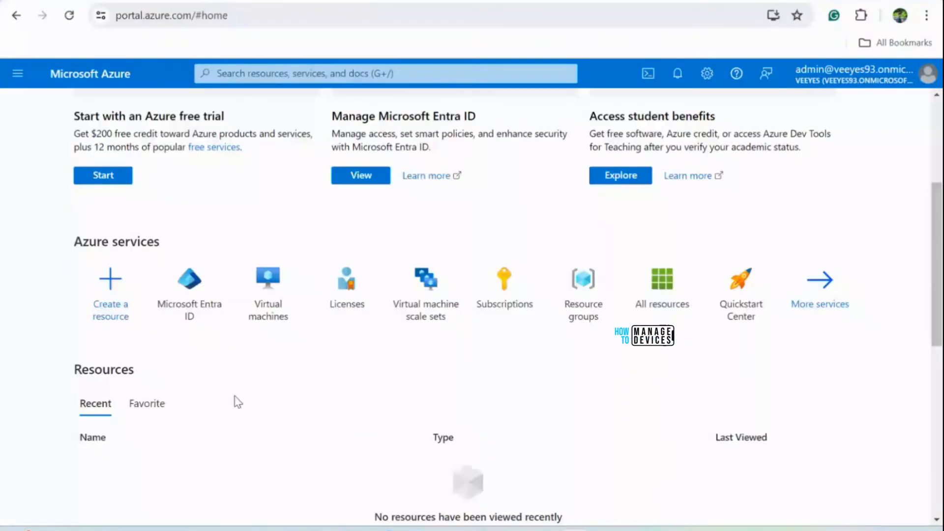
left_click(197, 285)
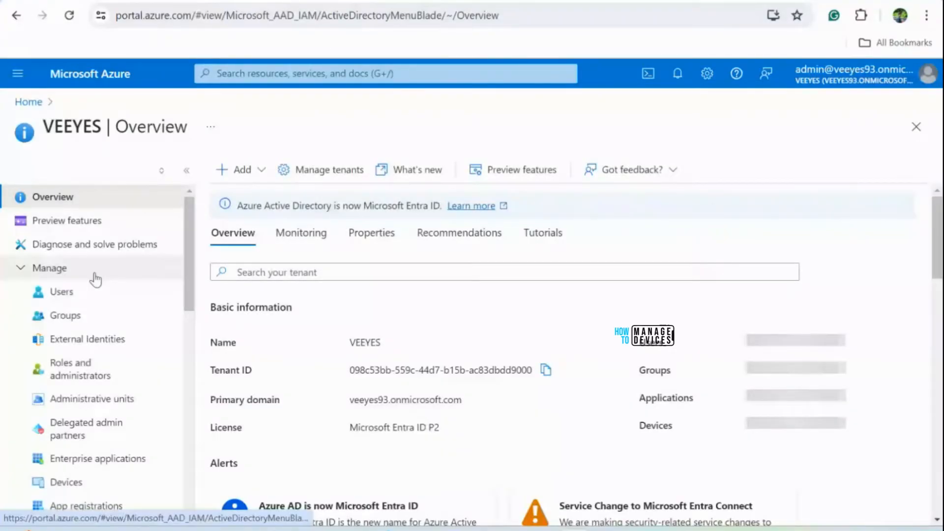
left_click(65, 482)
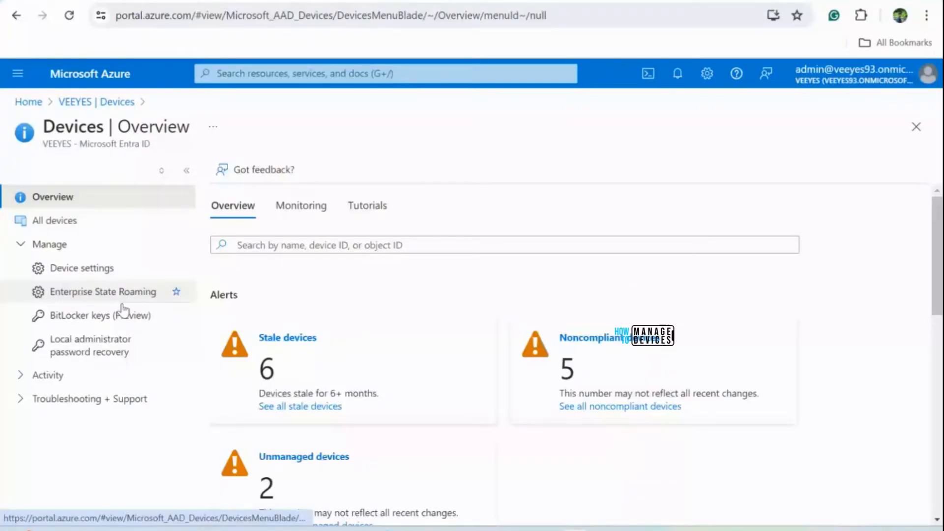
left_click(98, 275)
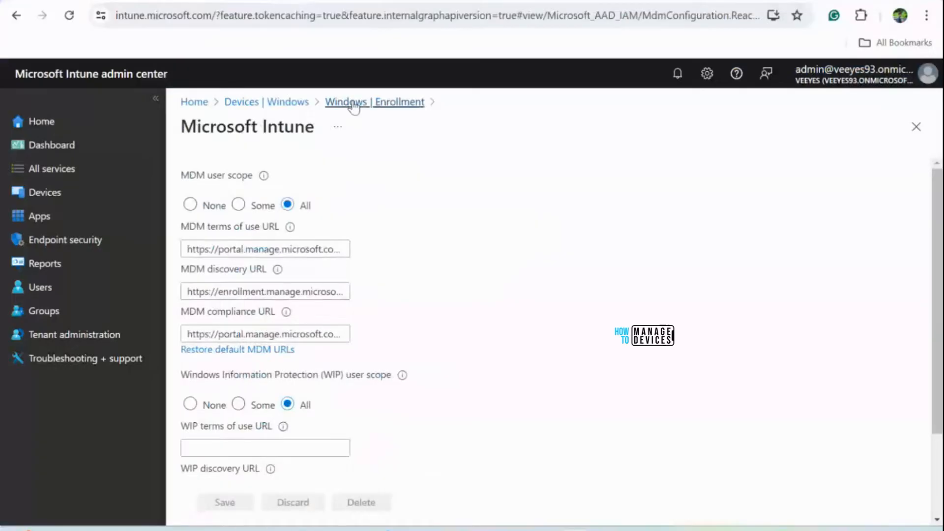
Start a new security group in Groups and name it "Autopilot device preparation device group".
left_click(55, 193)
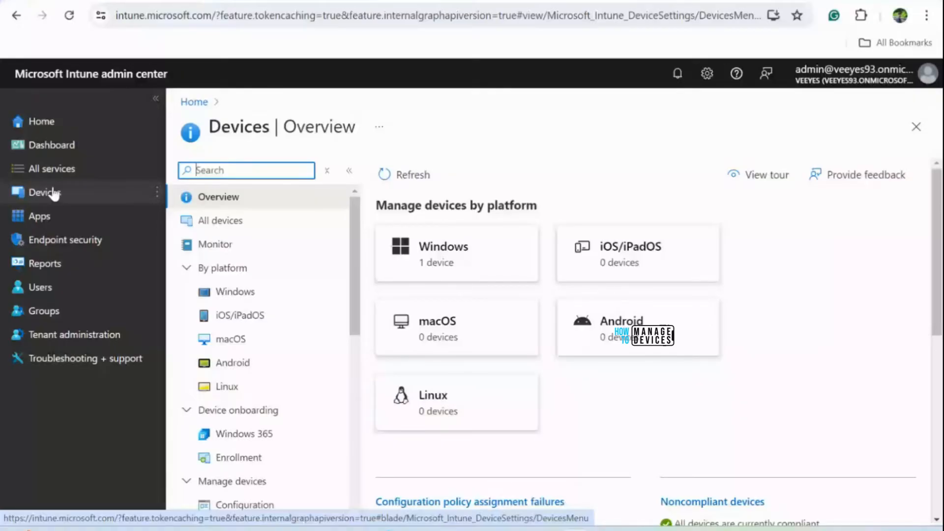
left_click(59, 317)
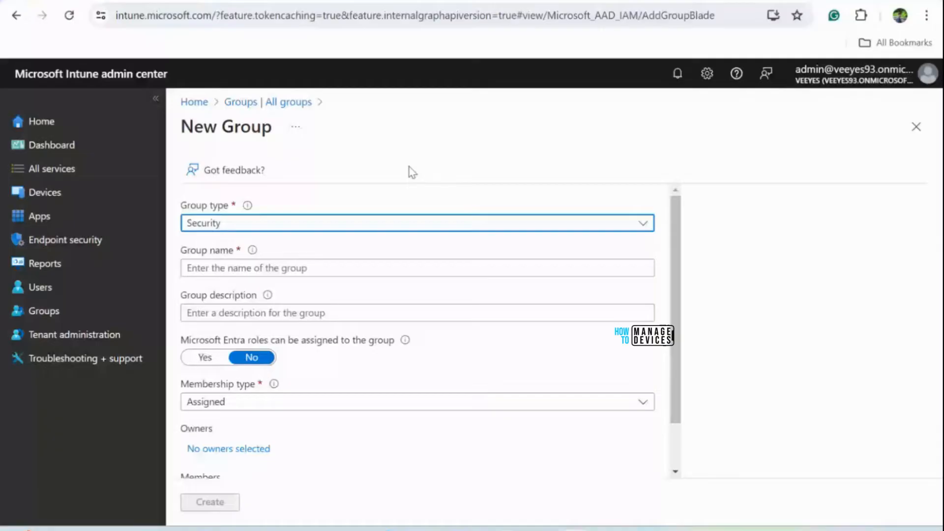
key("alt+Tab")
key("alt+Tab")
key("alt+Tab")
key("alt+Tab")
key("Escape")
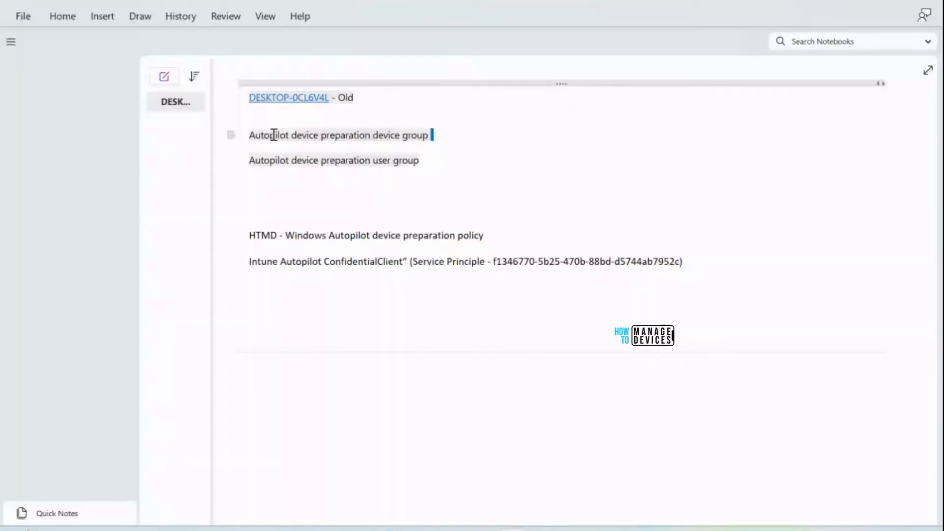
left_click_drag(274, 136, 378, 139)
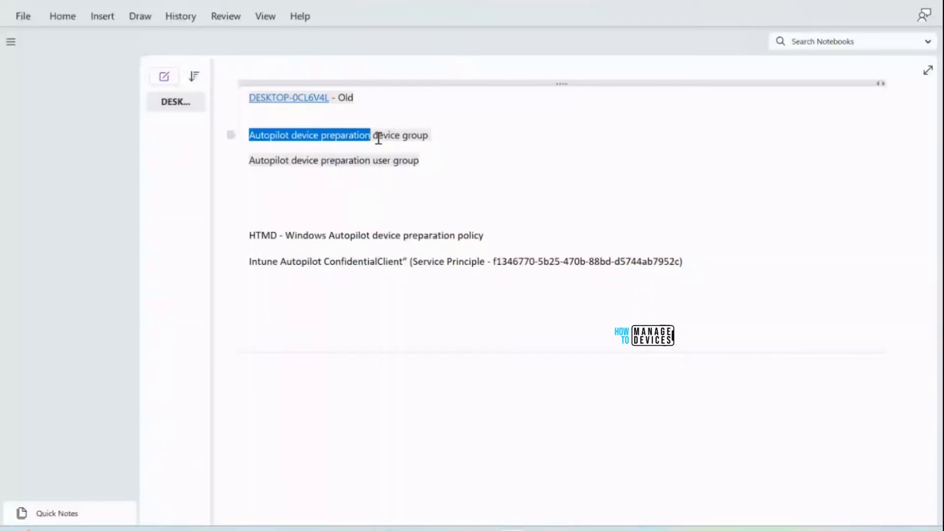
key("alt+Tab")
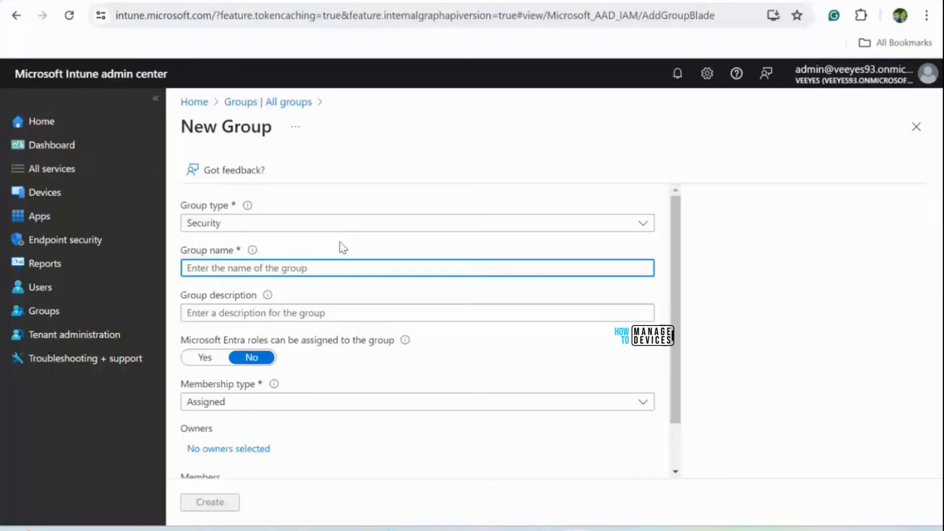
type("Autopilot device preparation device group")
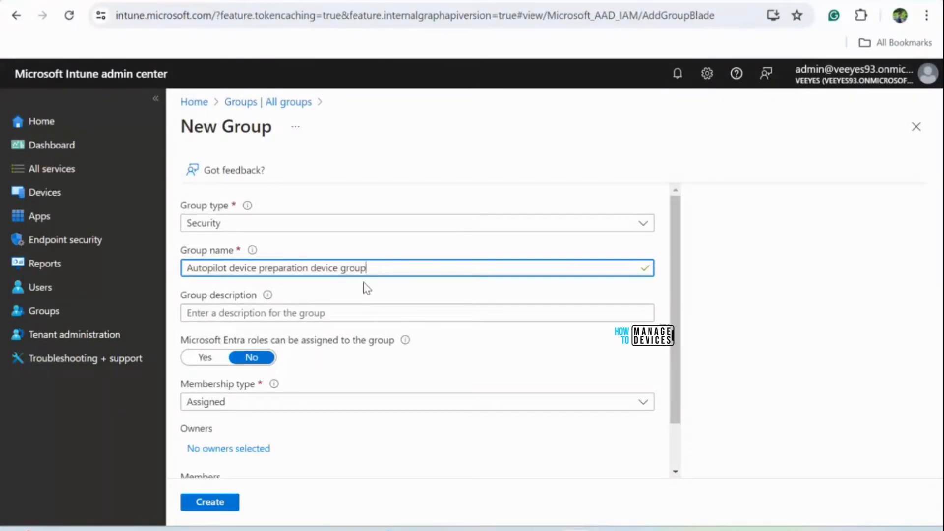
Create the group with Assigned membership and no description.
left_click(246, 314)
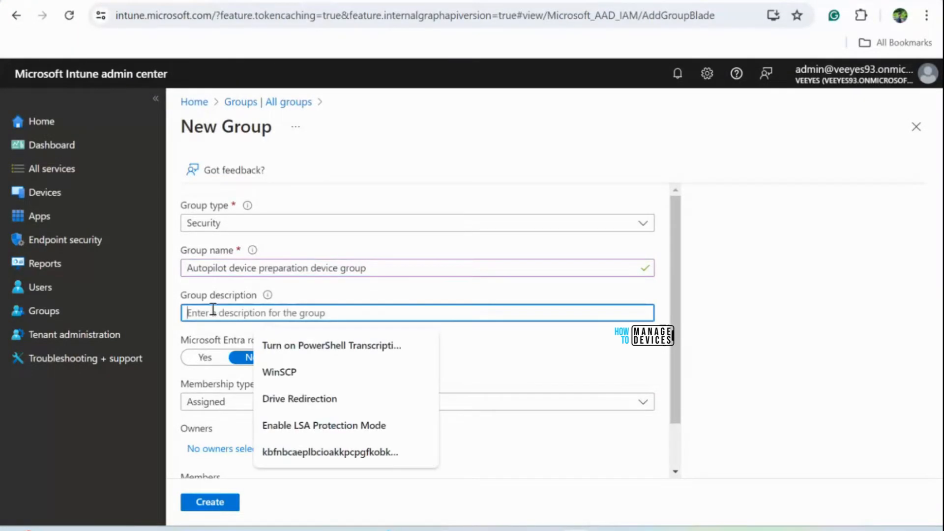
left_click(291, 301)
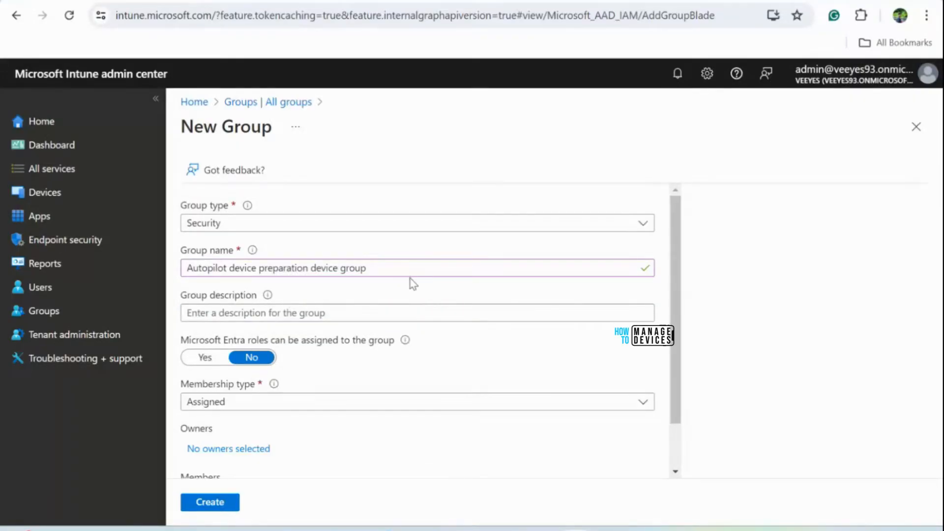
scroll(411, 285, "down", 1)
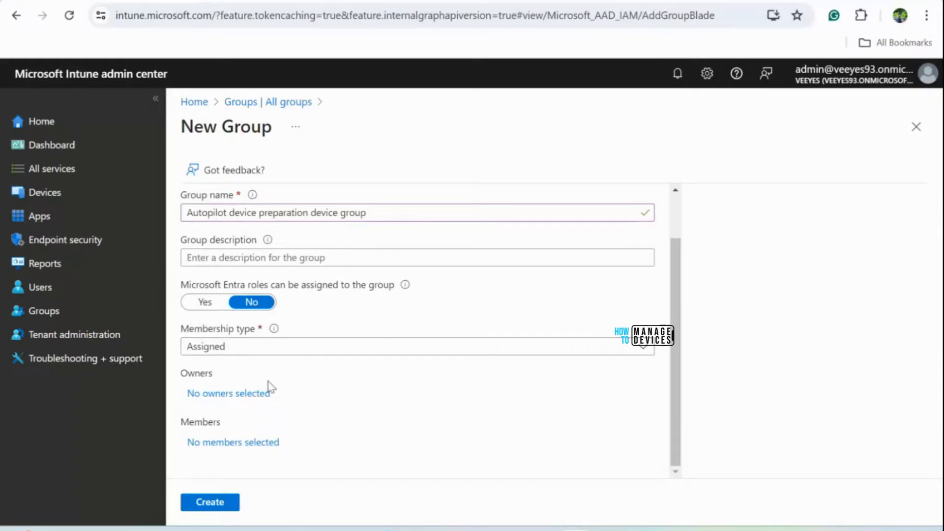
left_click(216, 506)
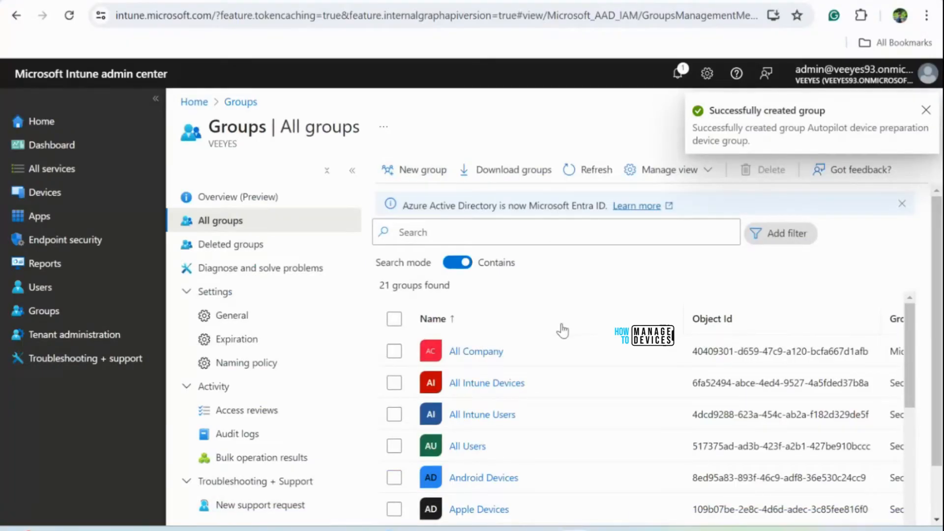
Scroll through the list of groups and check the notifications.
scroll(562, 331, "down", 8)
scroll(562, 330, "down", 3)
scroll(562, 331, "up", 10)
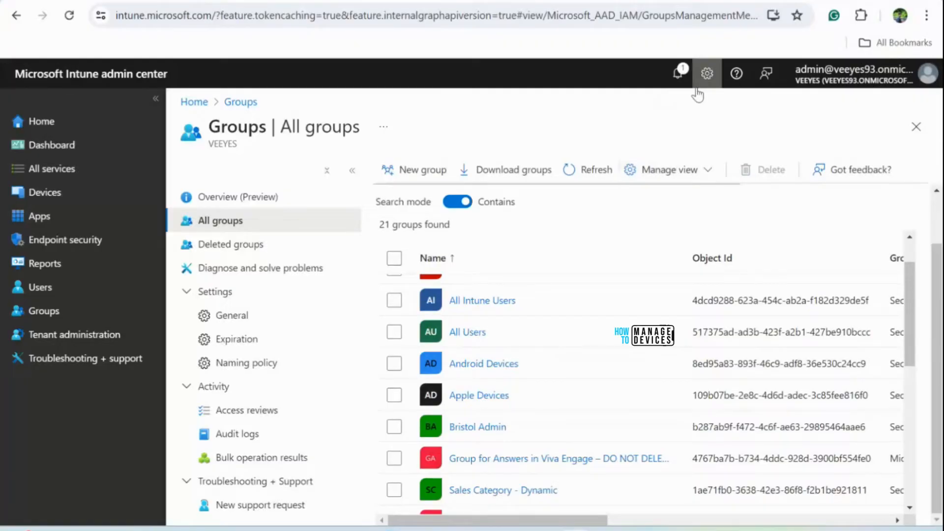
left_click(677, 73)
left_click(915, 104)
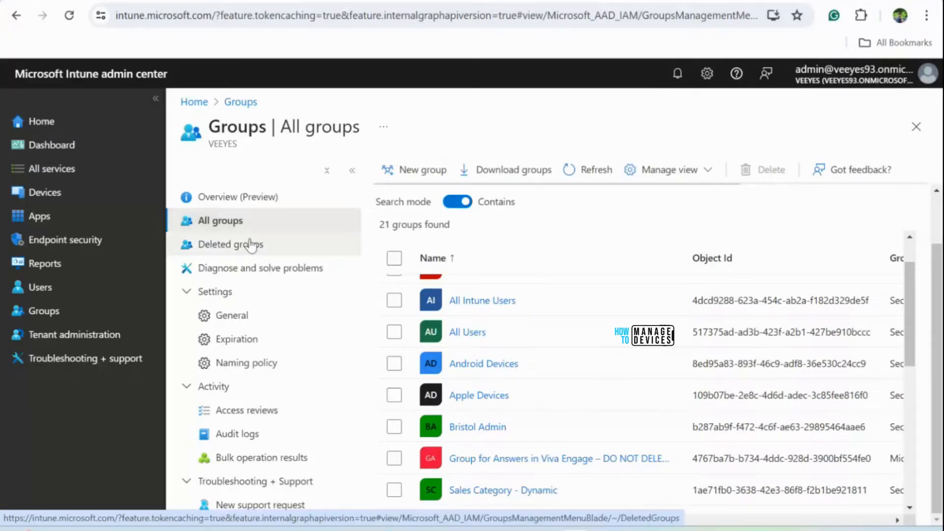
Search All groups for "Autopilot device preparation device group" and open that group.
left_click(249, 203)
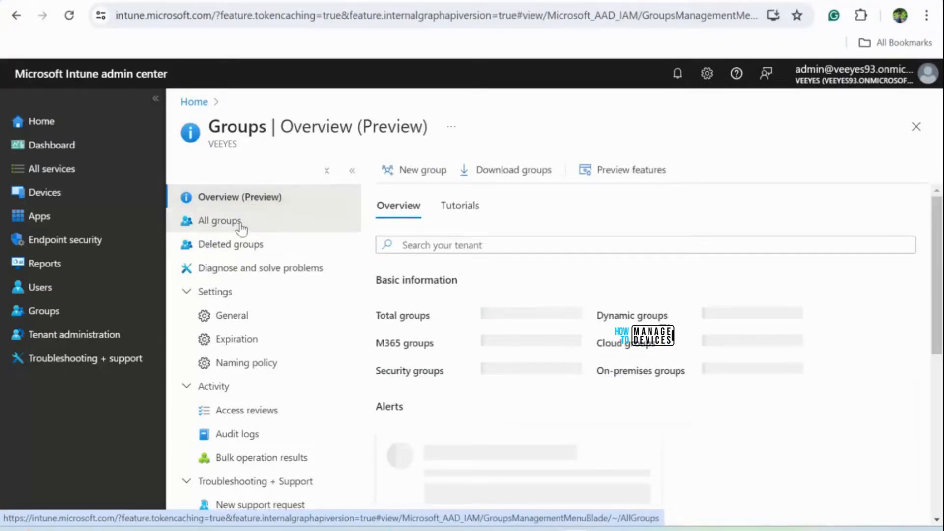
left_click(241, 223)
left_click(402, 234)
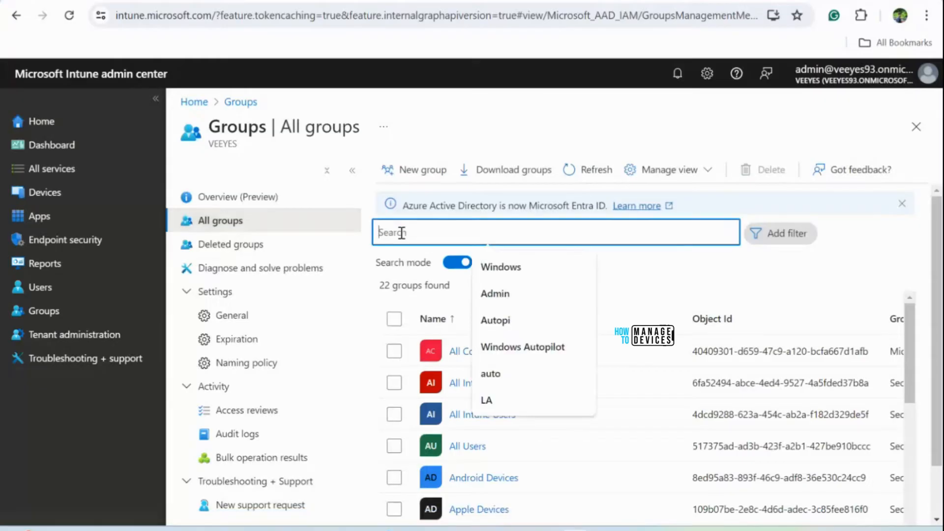
type("Autopilot device preparation device group")
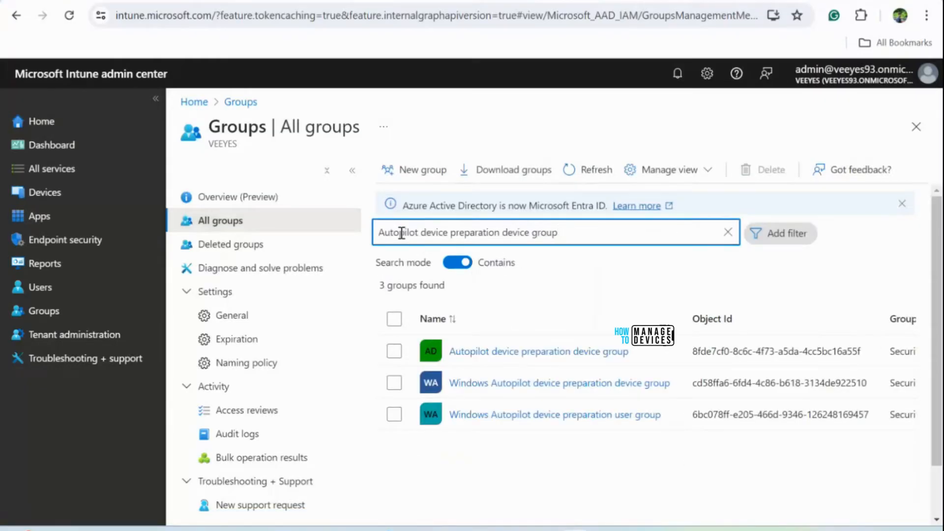
left_click(588, 358)
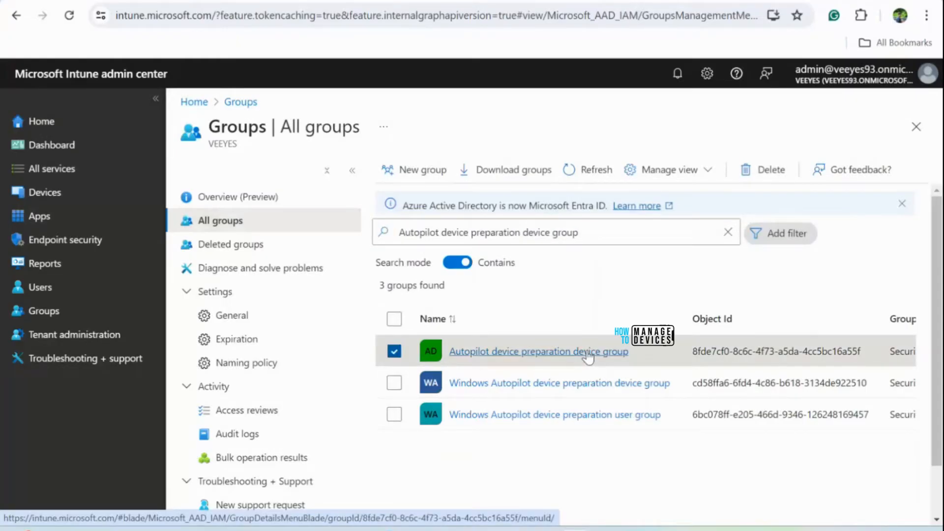
left_click(588, 357)
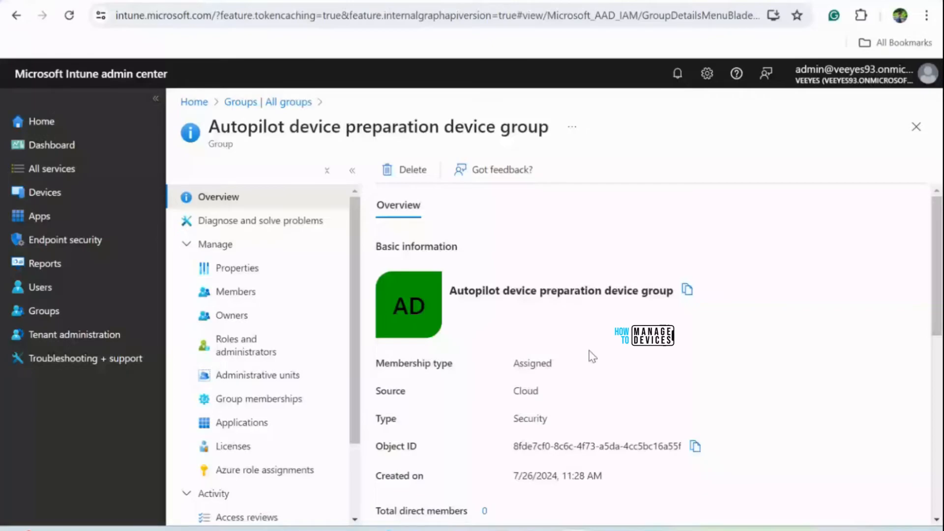
Open the group's owners and start adding owners.
left_click(290, 313)
left_click(420, 173)
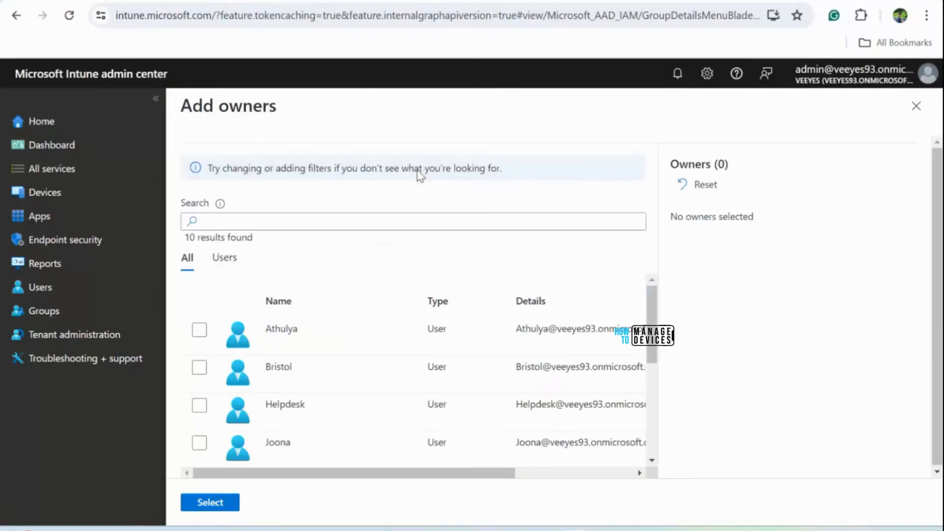
key("alt+Tab")
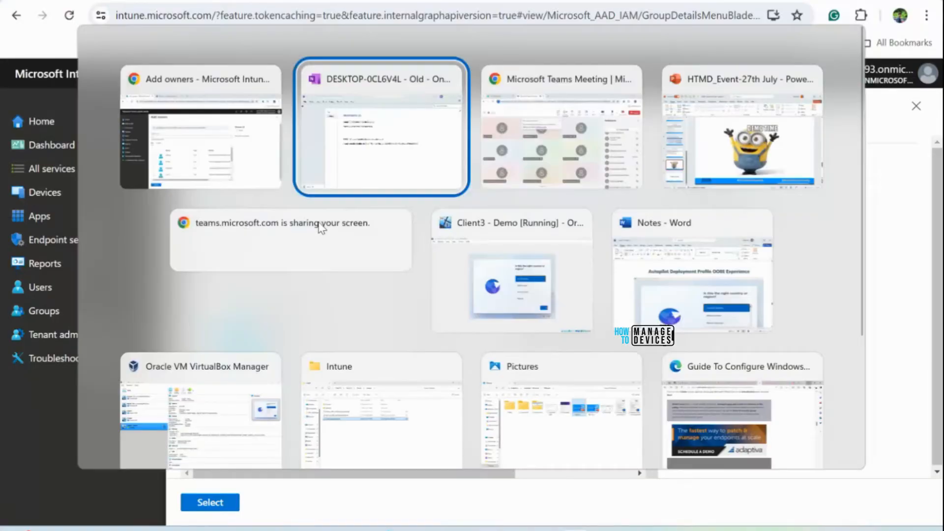
key("alt+shift+Tab")
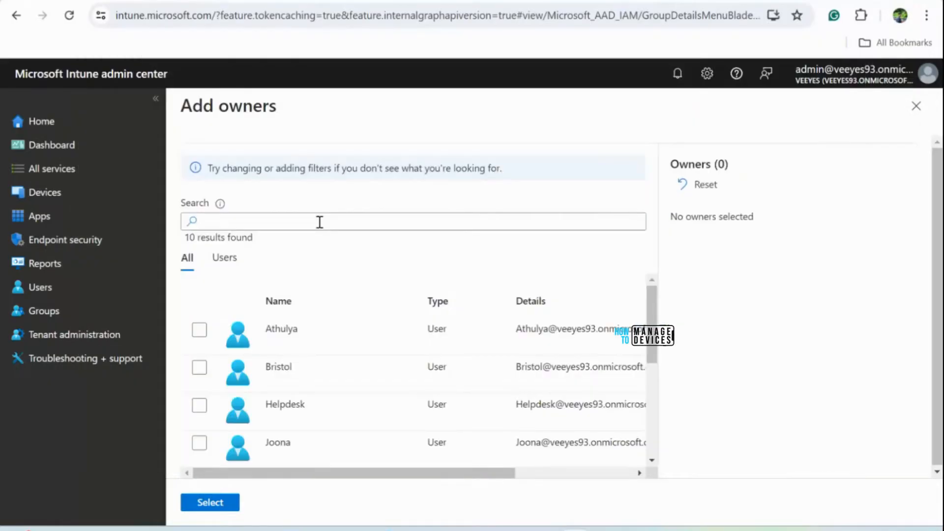
left_click(320, 221)
Search the owner picker for "Intune" and filter the results to enterprise applications.
type("Intu")
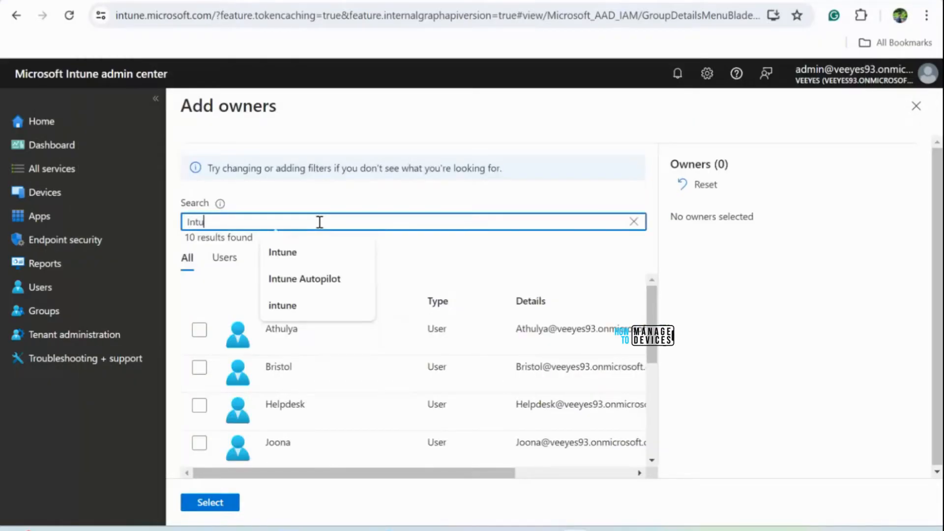
type("ne")
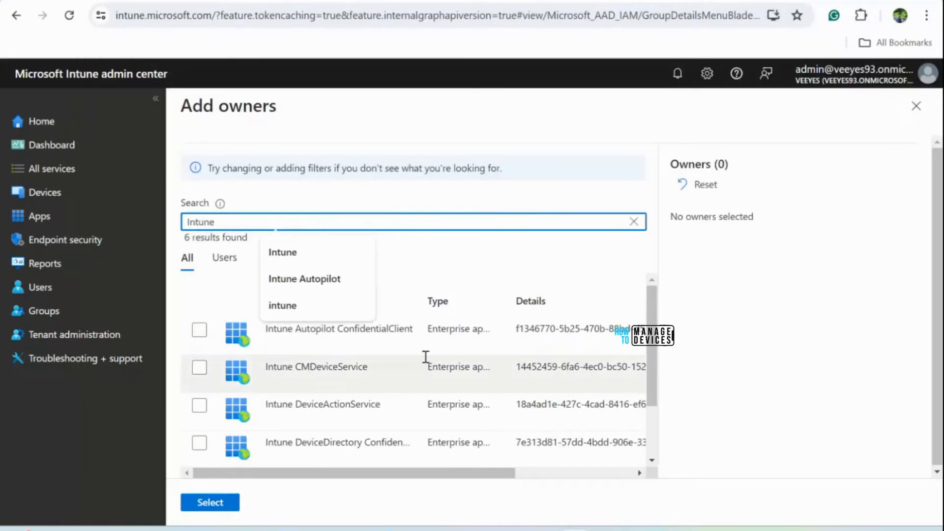
left_click(500, 249)
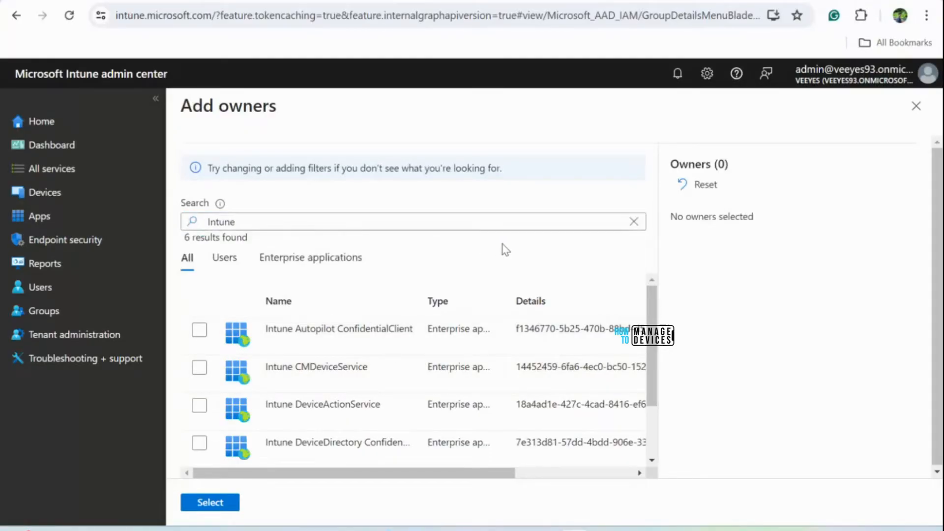
left_click(634, 221)
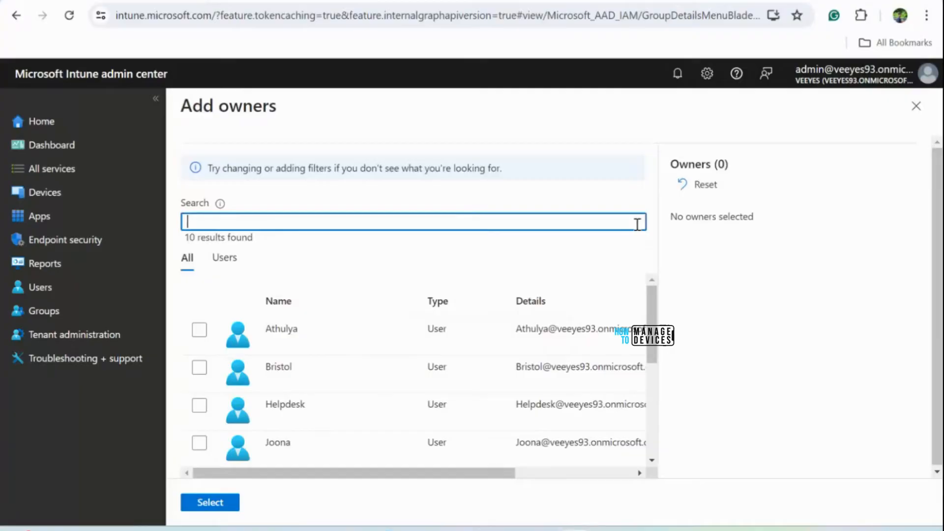
left_click(280, 222)
type("I")
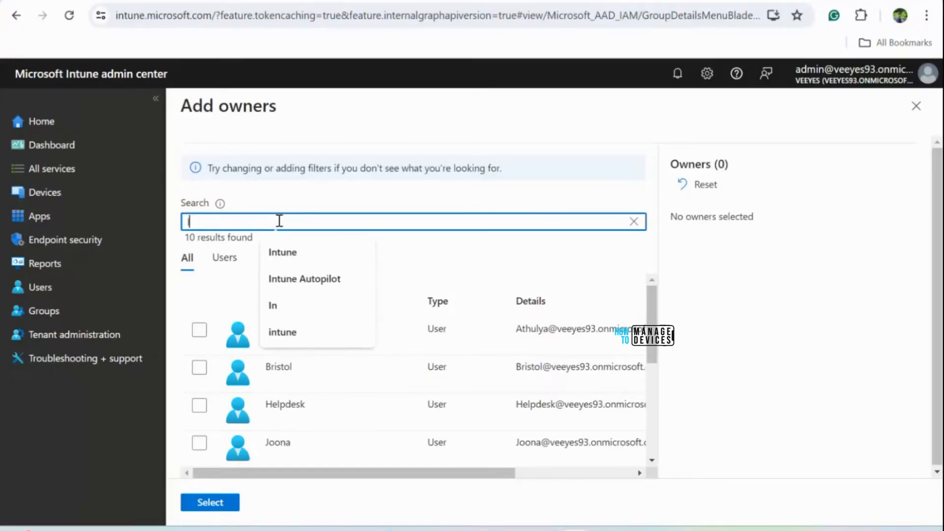
type("ntune")
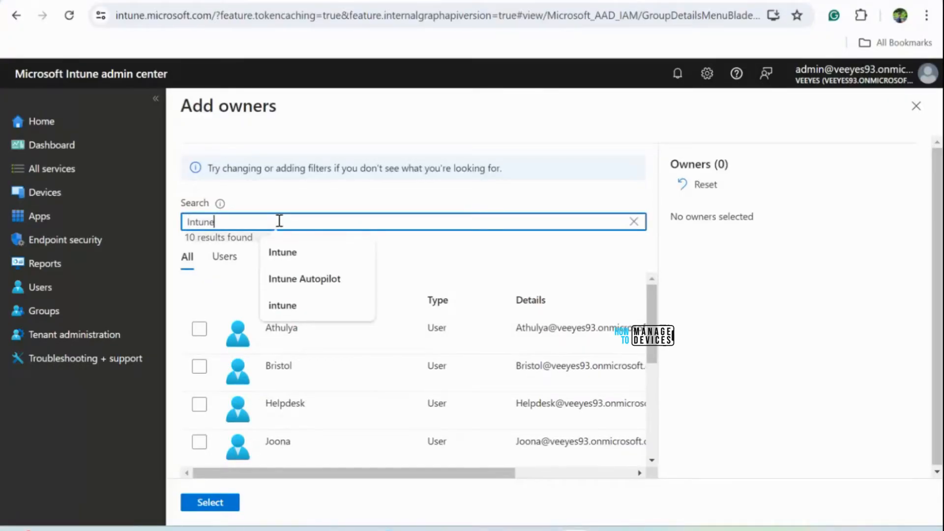
left_click(481, 261)
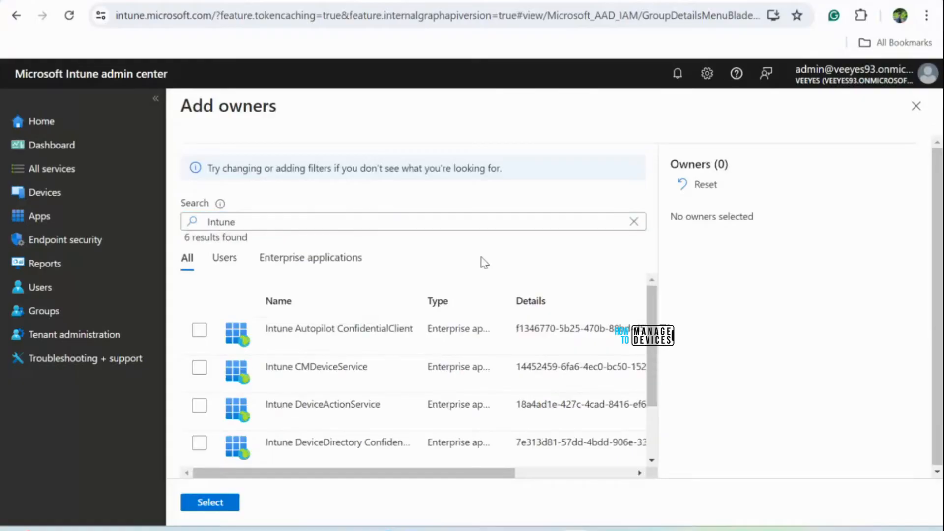
left_click(286, 261)
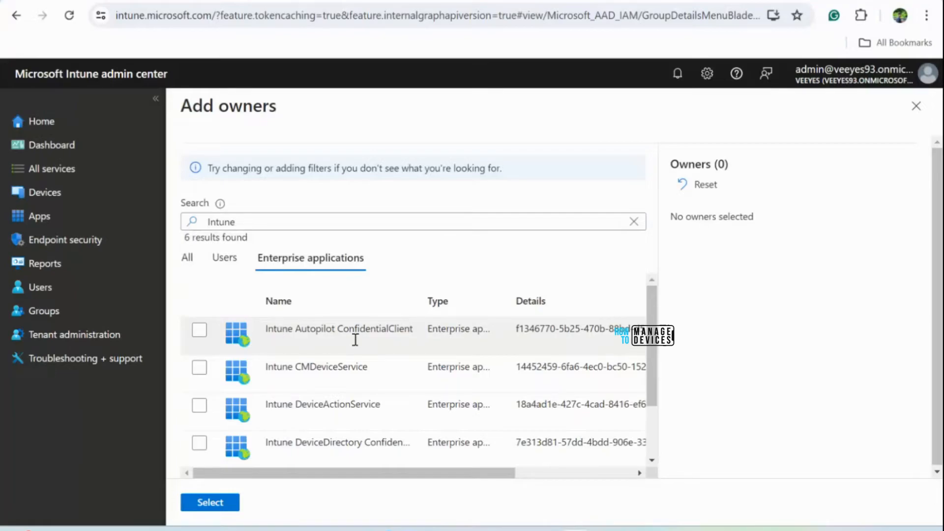
Add Intune Autopilot ConfidentialClient as the group's owner and dismiss the notification.
left_click_drag(415, 476, 498, 480)
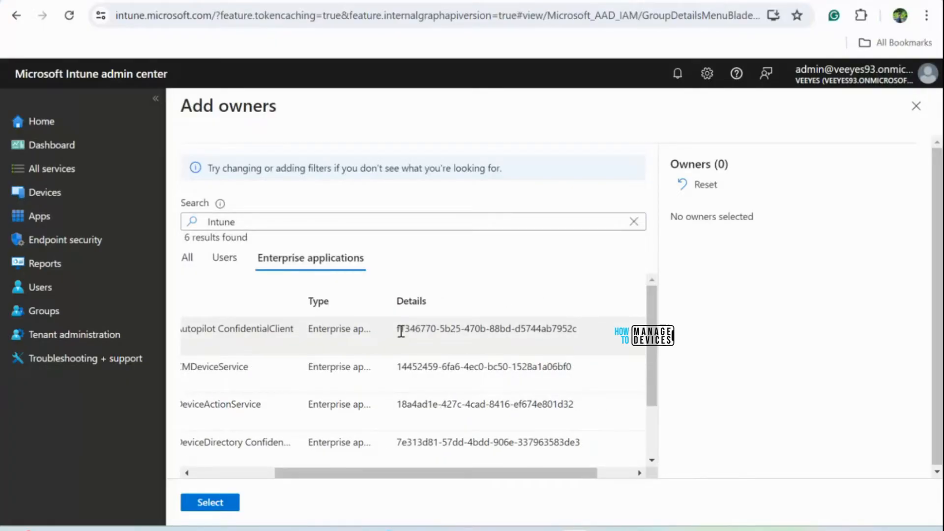
left_click_drag(579, 329, 407, 339)
left_click_drag(432, 473, 350, 473)
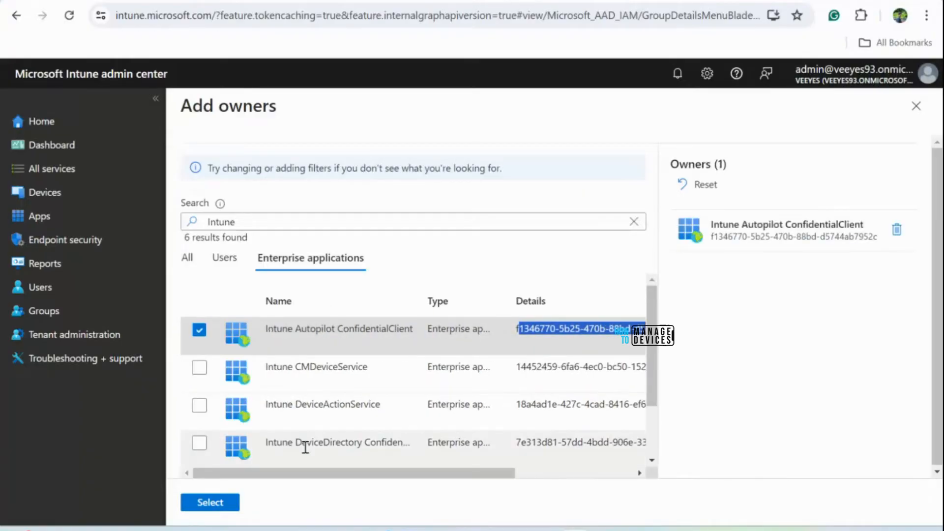
left_click(217, 504)
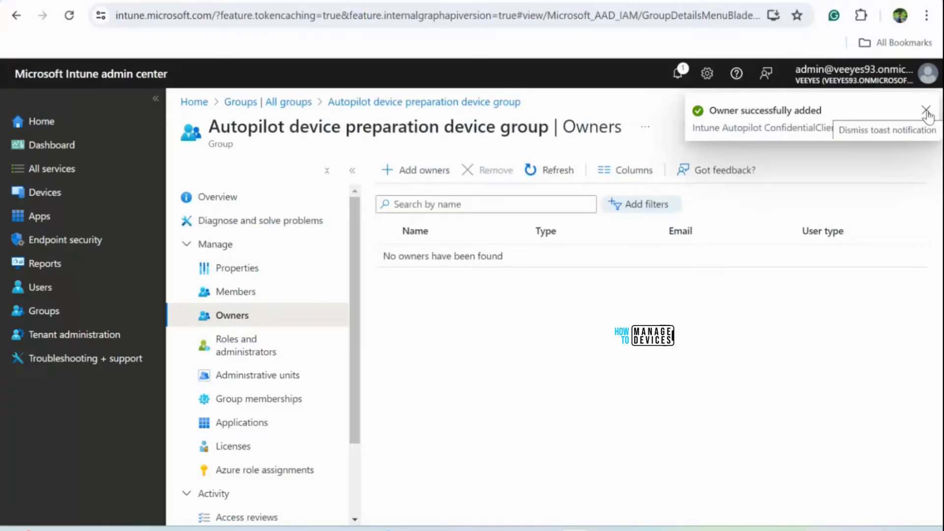
left_click(926, 111)
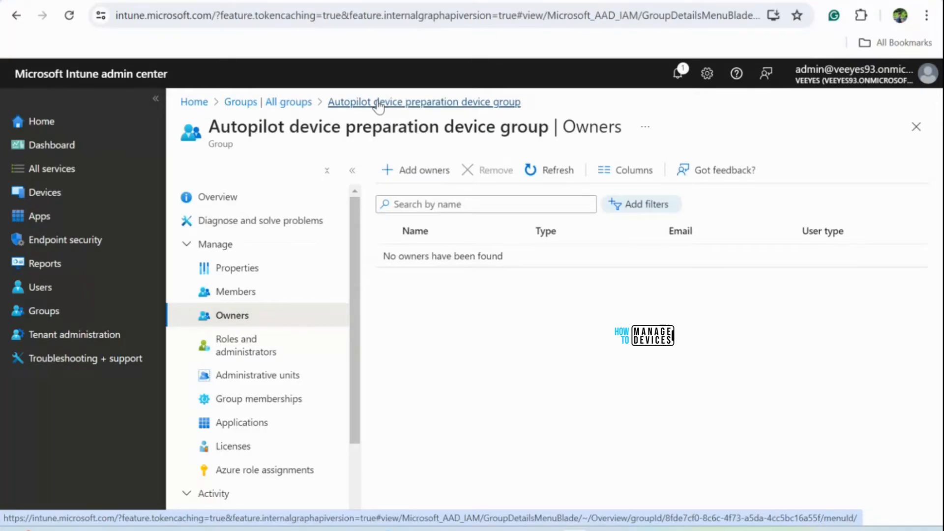
Start a new group and paste the name "Autopilot device preparation user group" copied from the notes app.
left_click(298, 99)
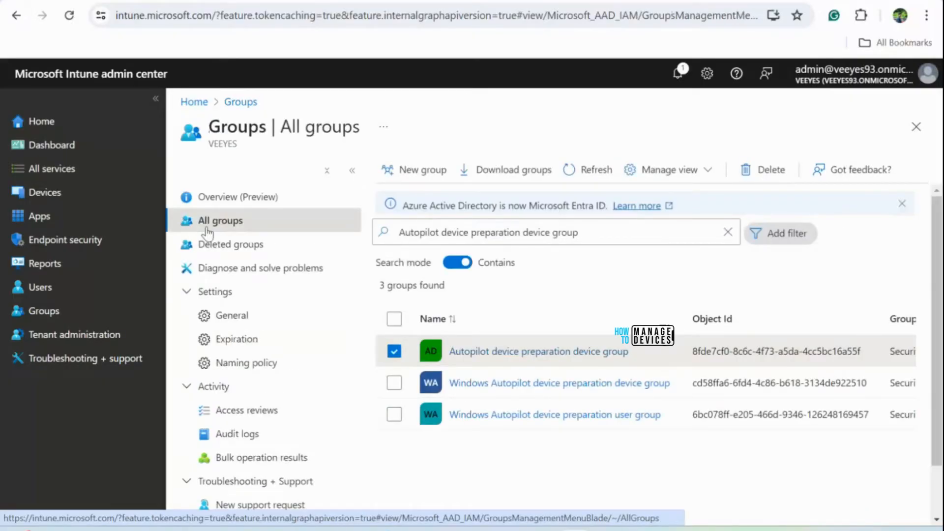
left_click(407, 172)
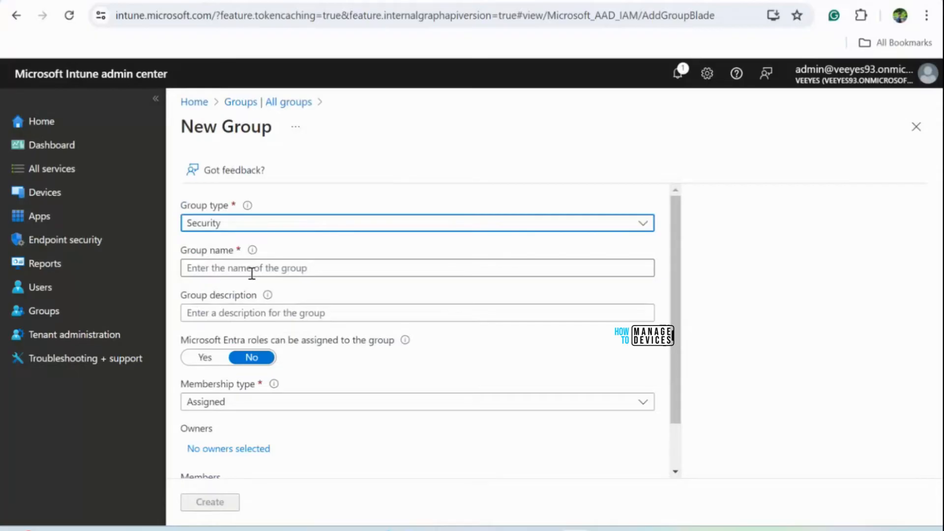
key("alt+Tab")
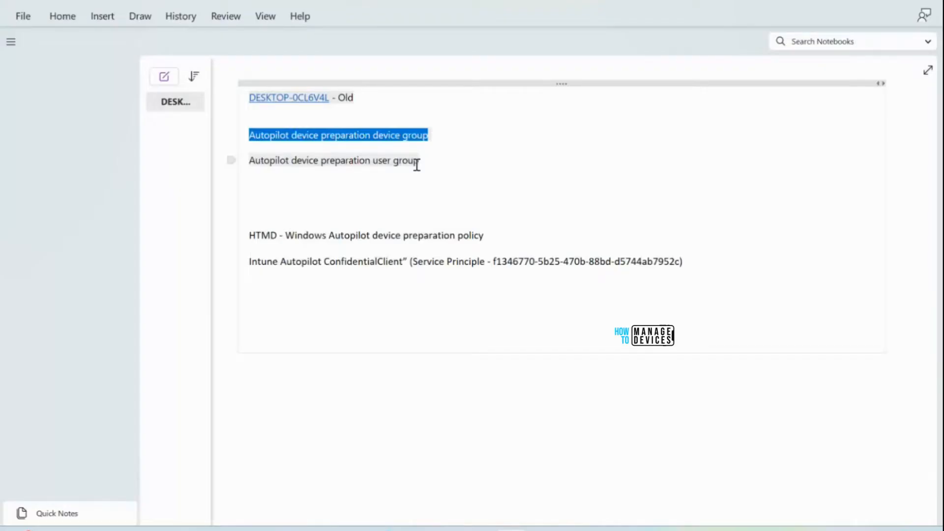
left_click_drag(417, 164, 255, 166)
key("ctrl+c")
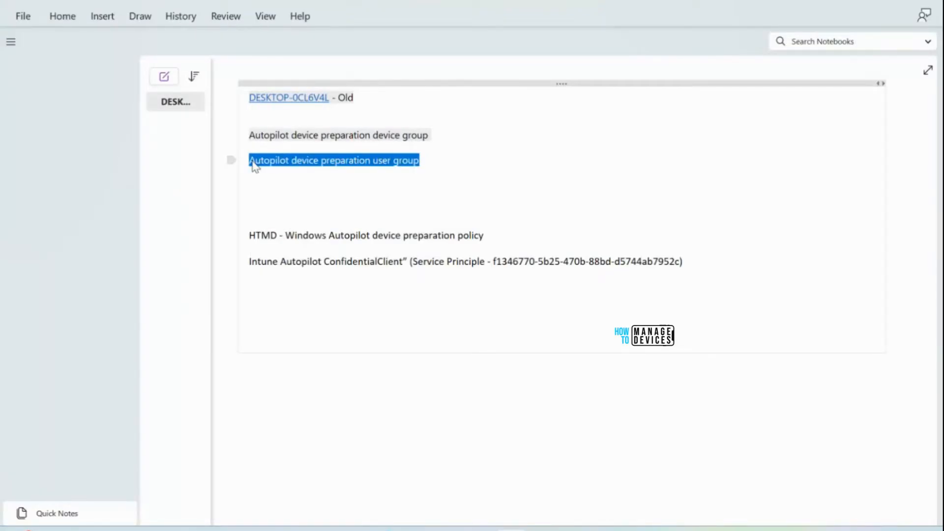
key("alt+Tab")
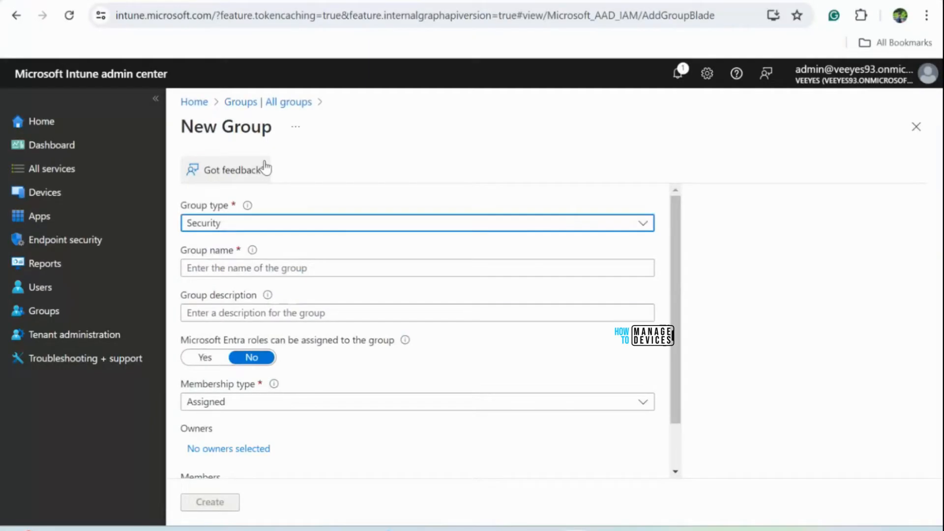
left_click(257, 262)
key("ctrl+v")
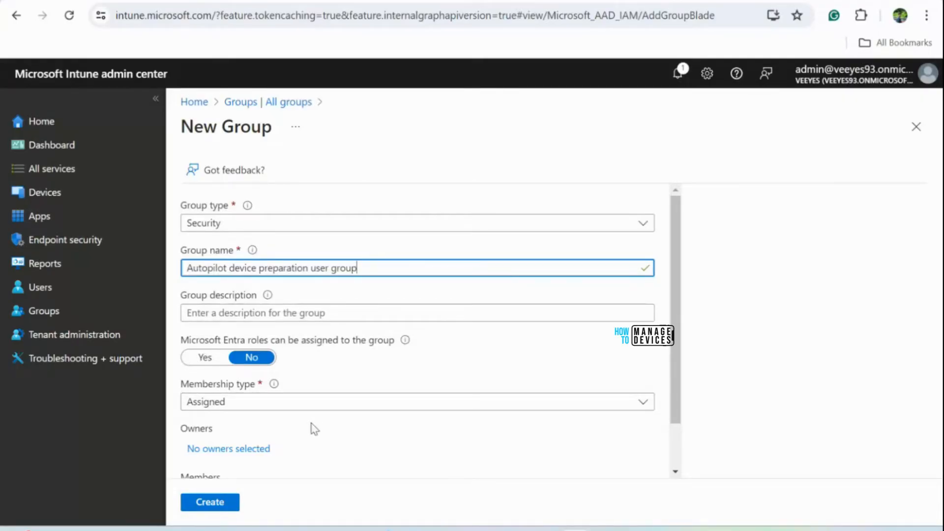
Search for the admin user by name and add that account as the group's member.
scroll(306, 407, "down", 1)
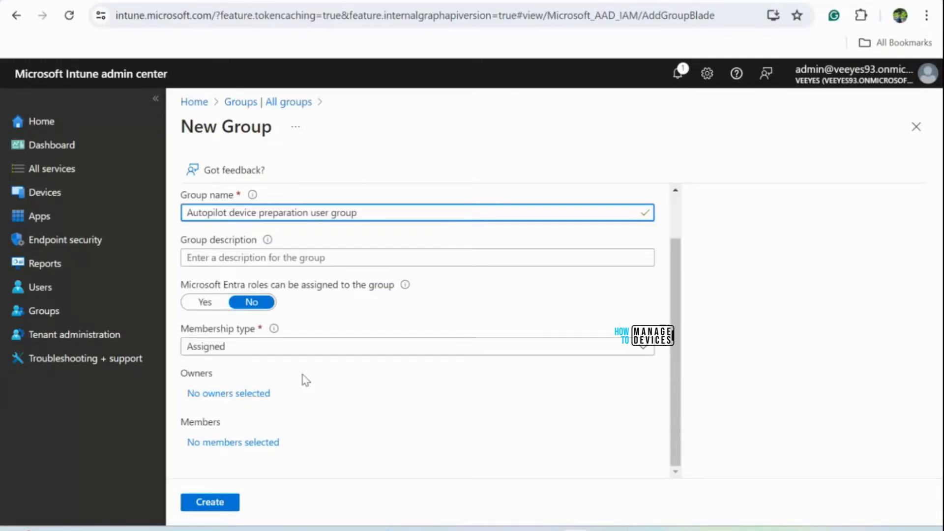
left_click(220, 502)
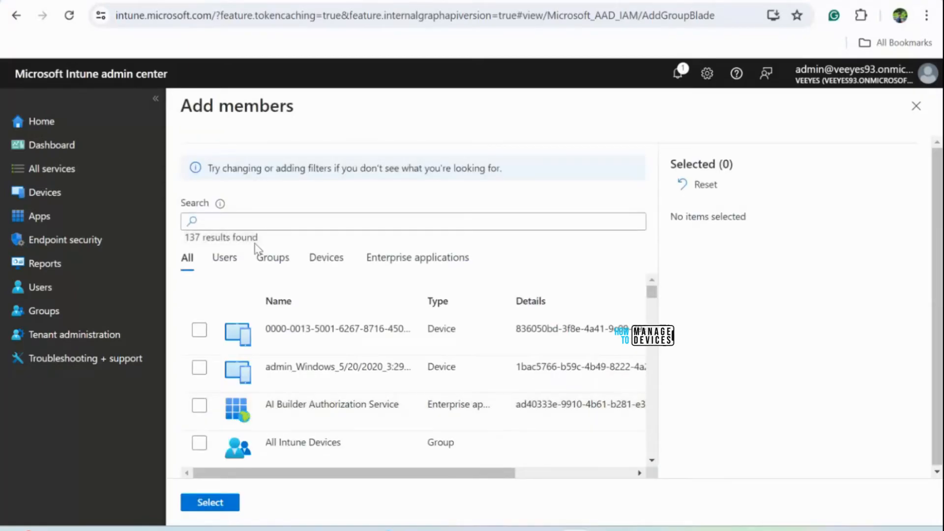
left_click(247, 222)
type("va")
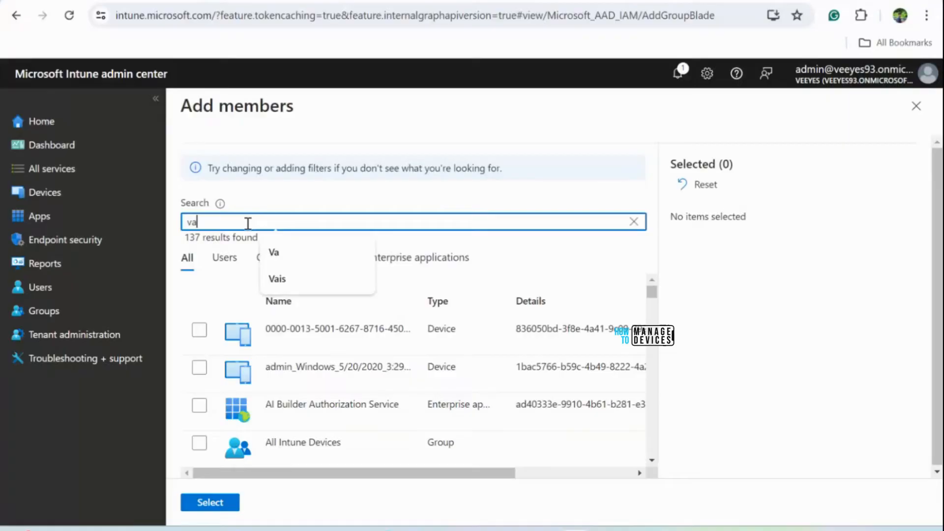
type("ishnav")
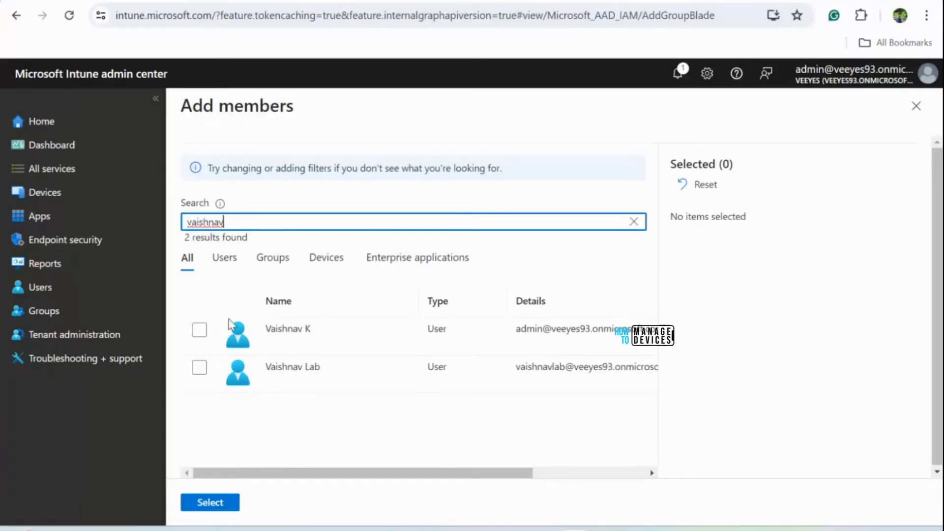
left_click(199, 331)
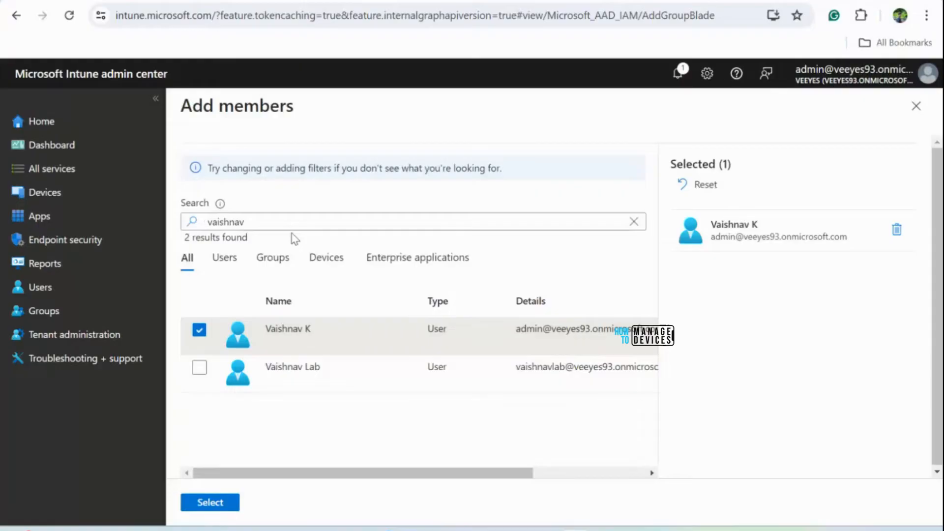
left_click(217, 502)
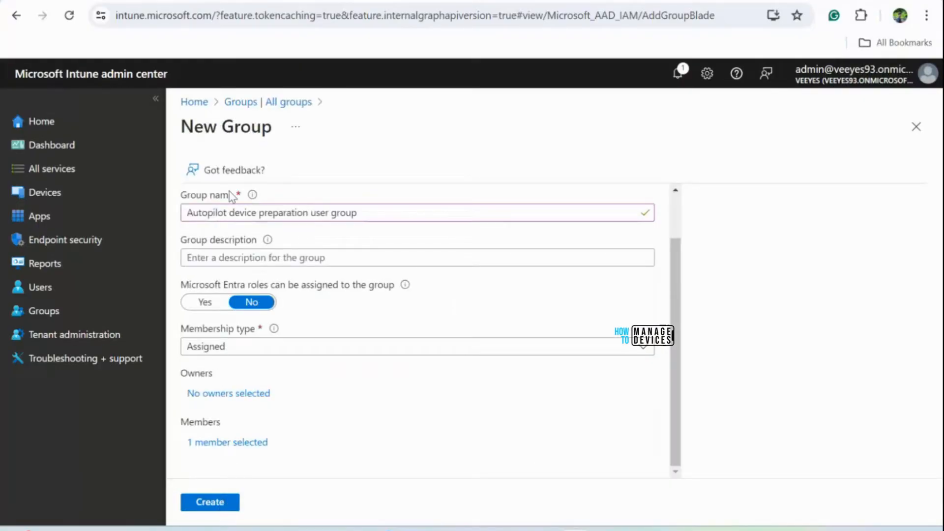
Create the Security group with Assigned membership and dismiss the notification.
scroll(366, 267, "up", 2)
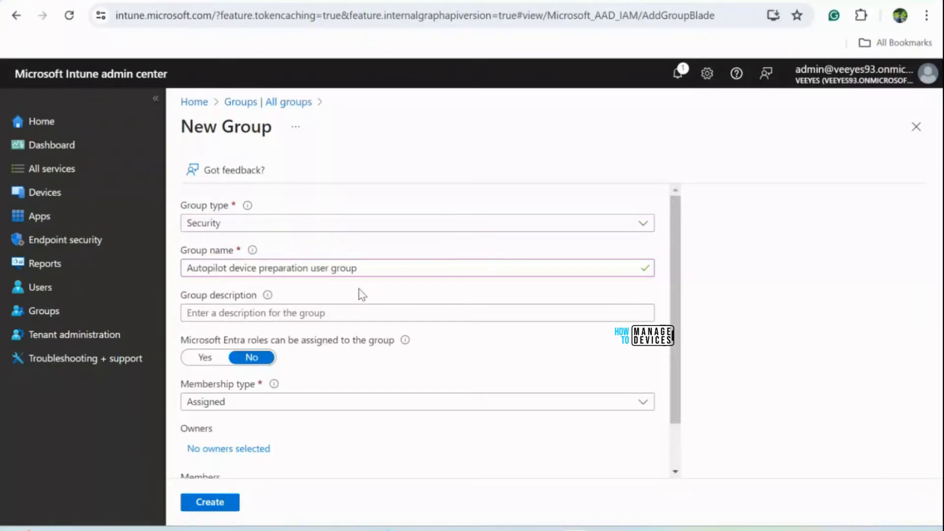
left_click(219, 504)
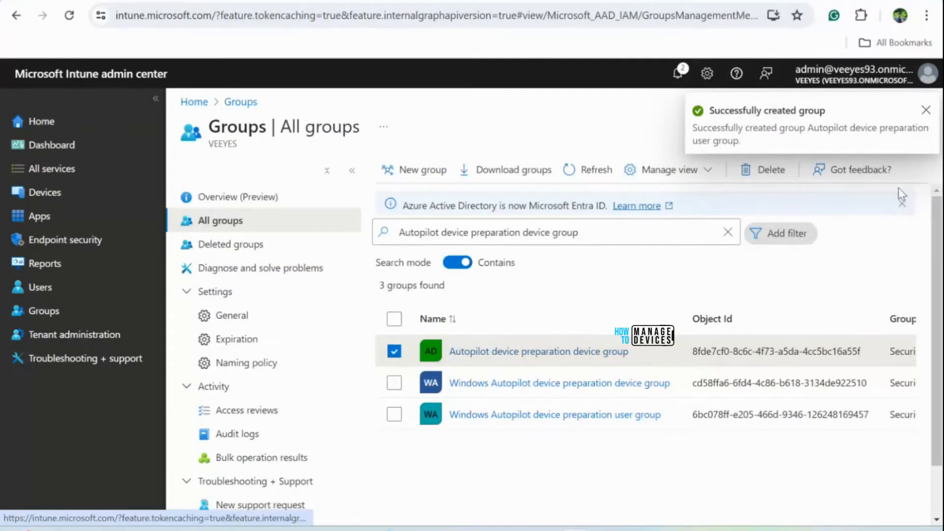
left_click(926, 118)
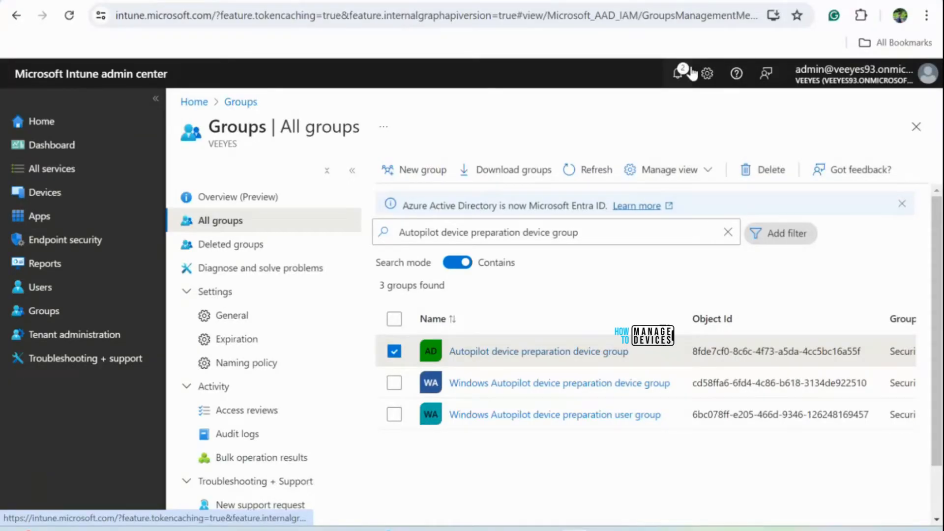
left_click(916, 112)
Search All groups for "Autopilot device preparation" and open Autopilot device preparation user group.
left_click(565, 230)
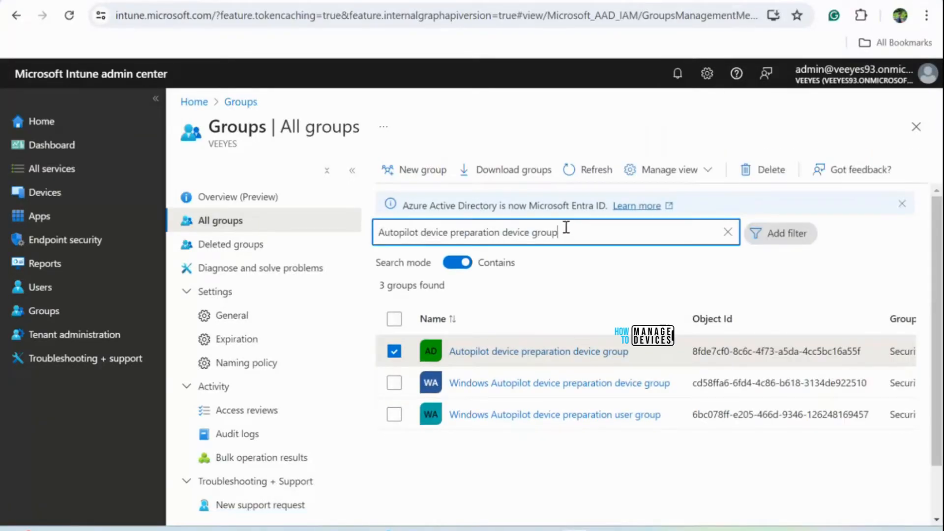
key("ctrl+a")
type("Autopilot device preparation user group")
key("BackSpace")
key("BackSpace")
key("BackSpace")
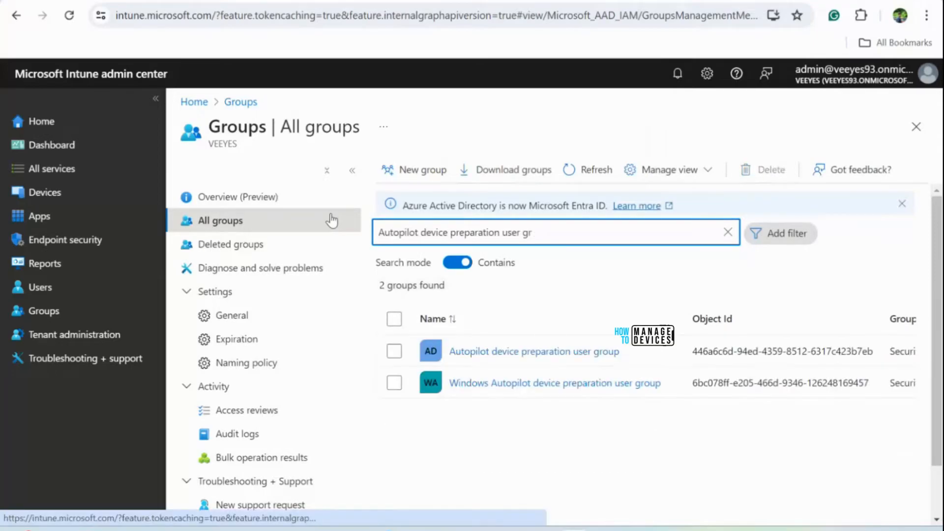
key("BackSpace")
key("BackSpace")
key("BackSpace")
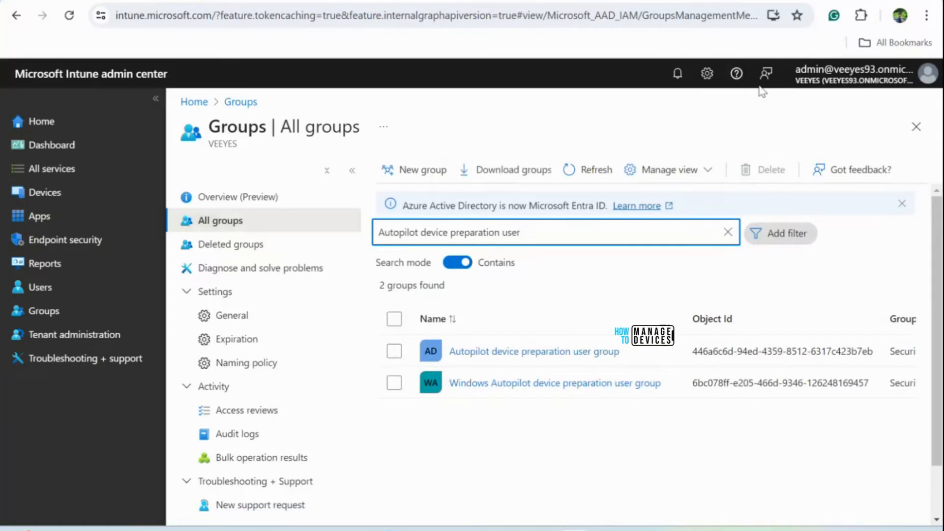
key("BackSpace")
key("BackSpace")
key("BackSpace")
key("BackSpace")
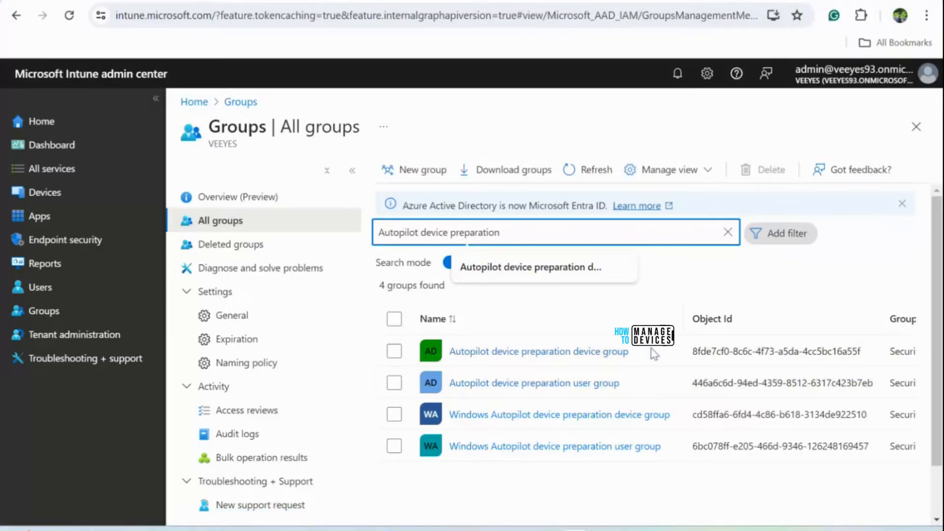
left_click(500, 389)
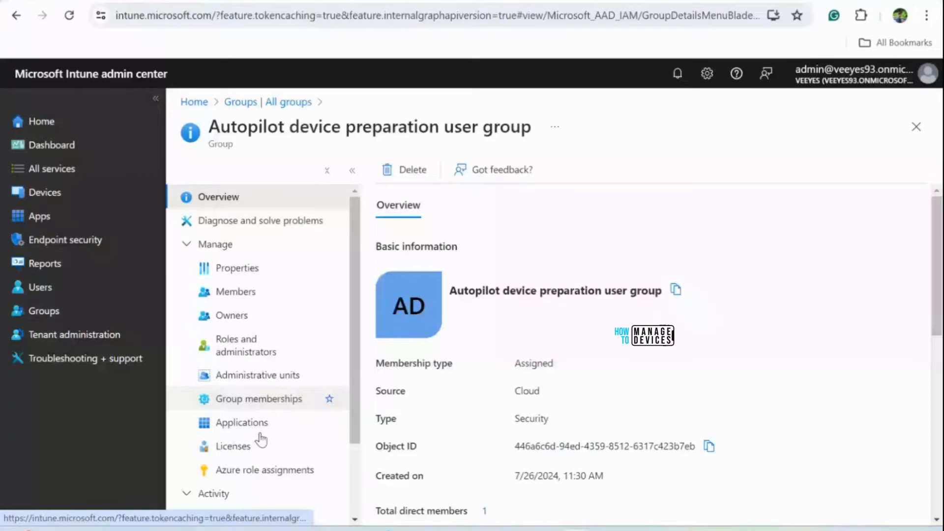
Review the user group's members, then return to All groups and open Autopilot device preparation device group.
left_click(237, 292)
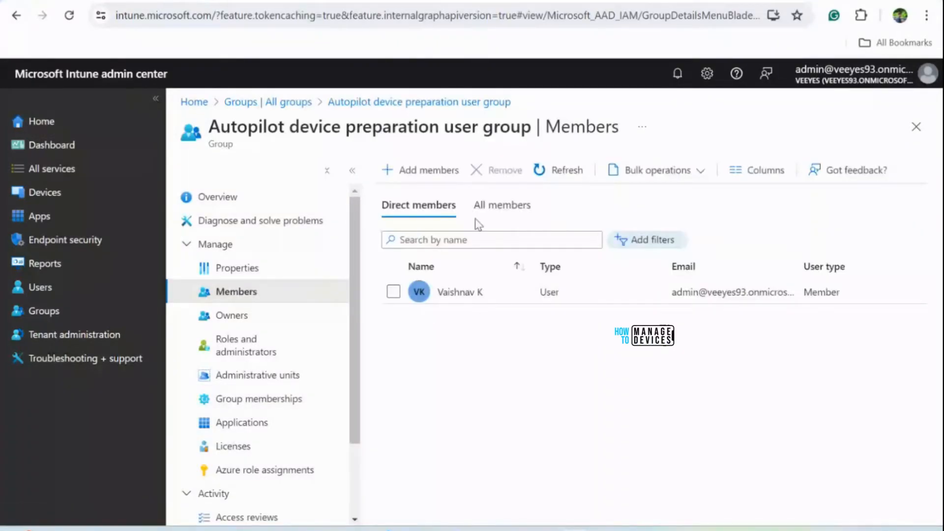
left_click(279, 103)
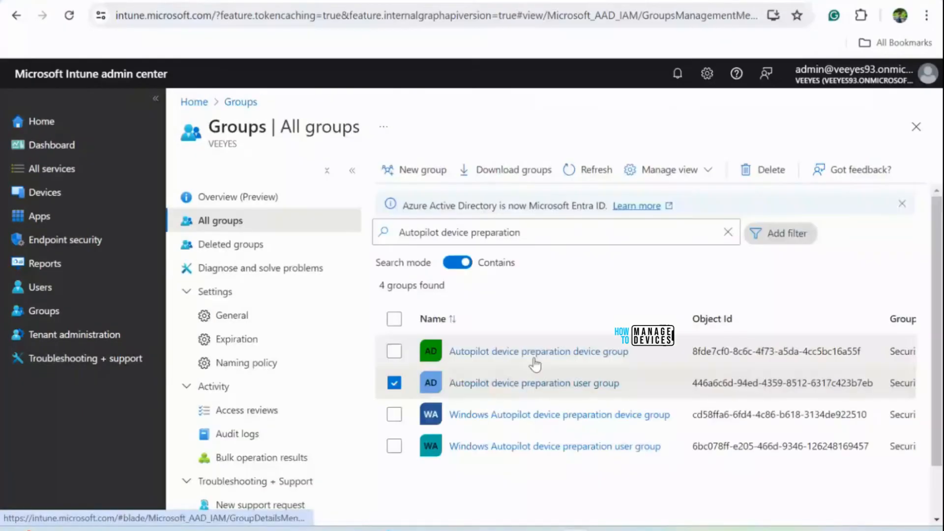
left_click(535, 359)
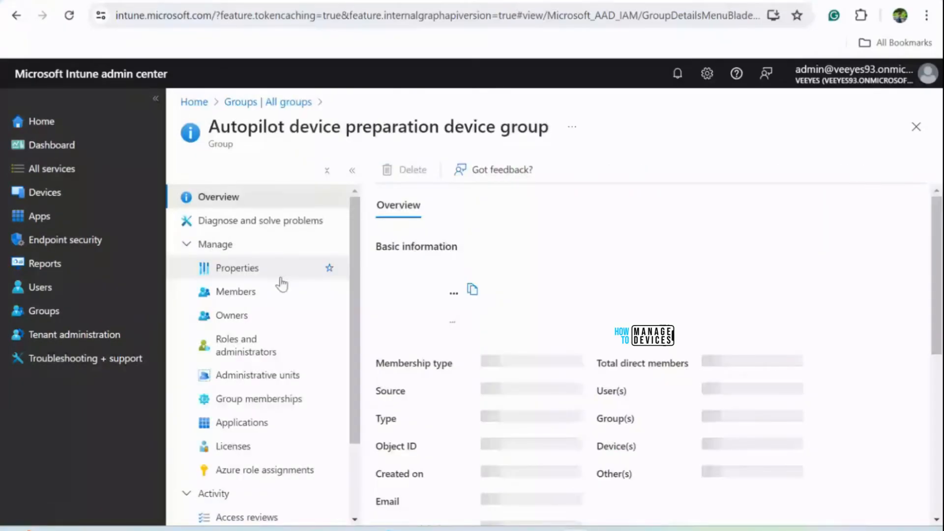
Review the Autopilot device preparation device group's members and owners.
left_click(229, 295)
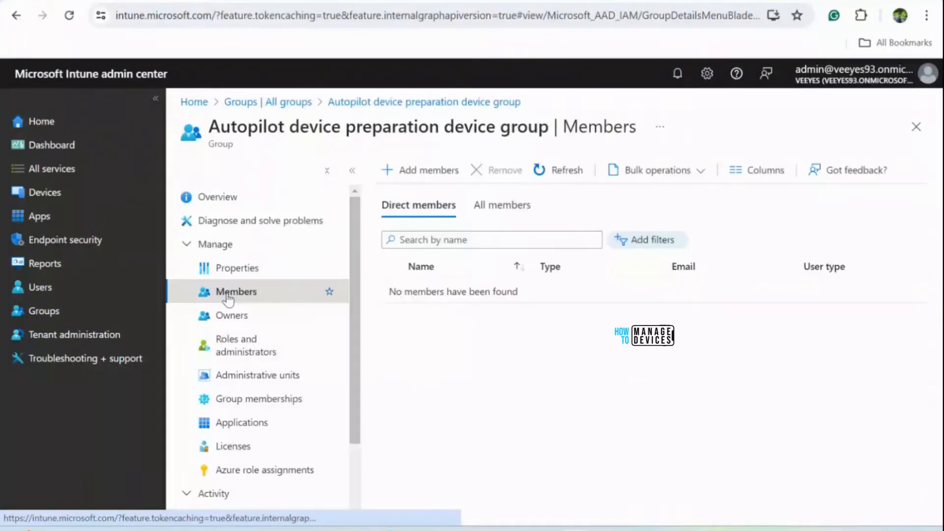
left_click(234, 319)
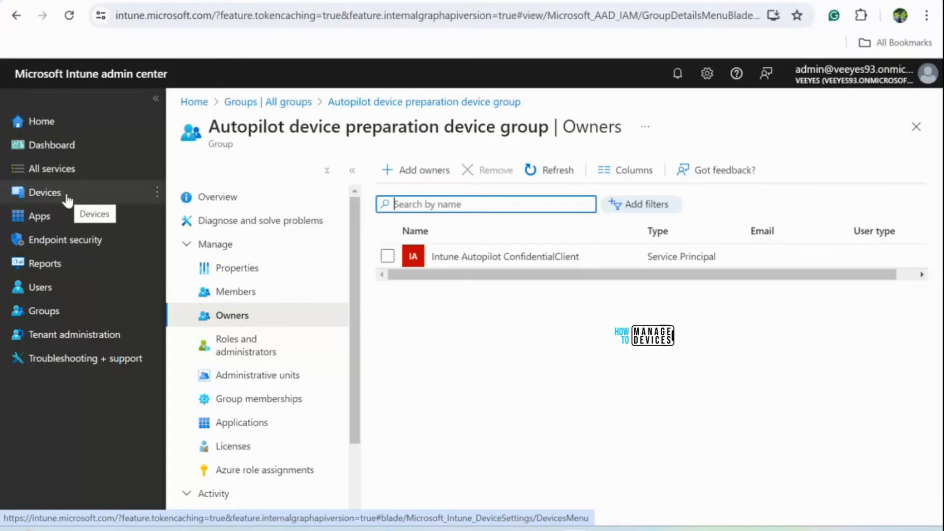
Add the Autopilot device preparation device group as a Required assignment to the Company Portal Windows app and save.
left_click(40, 216)
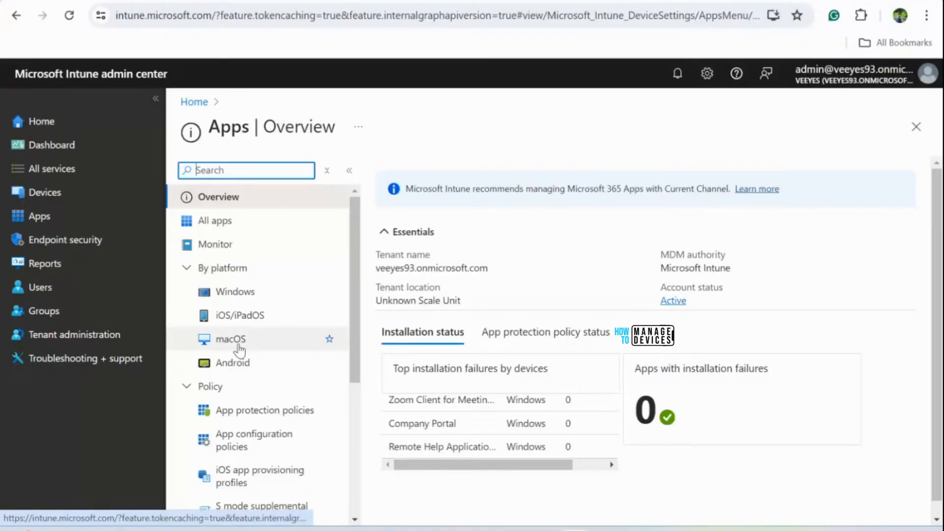
left_click(234, 299)
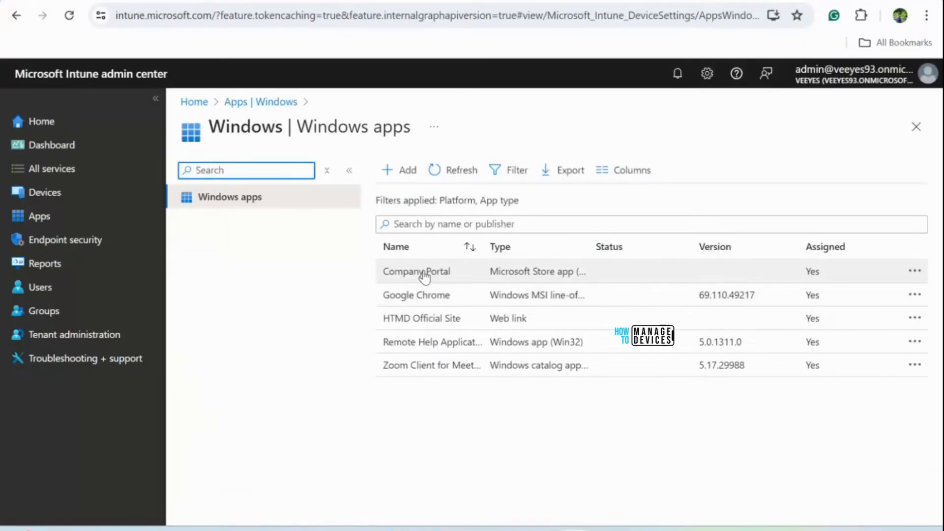
left_click(424, 277)
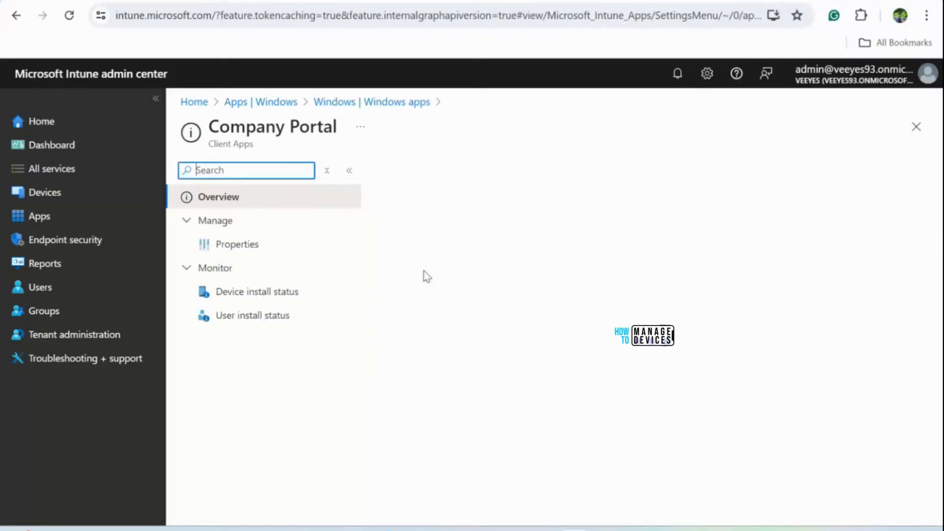
left_click(237, 244)
scroll(456, 269, "down", 5)
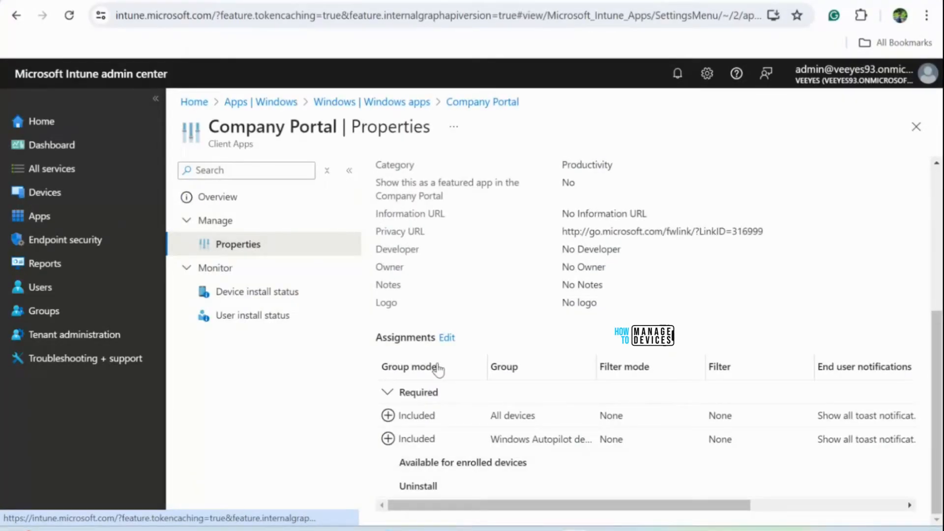
left_click(446, 338)
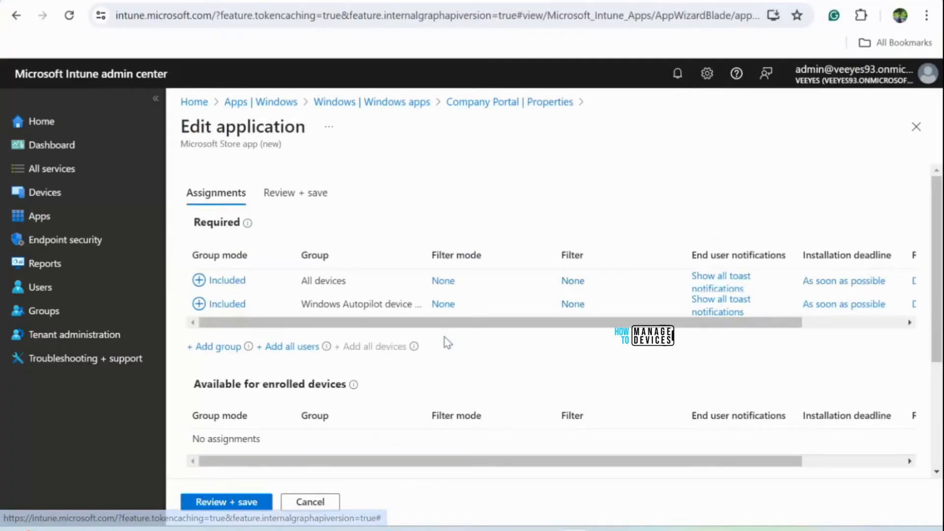
left_click(211, 348)
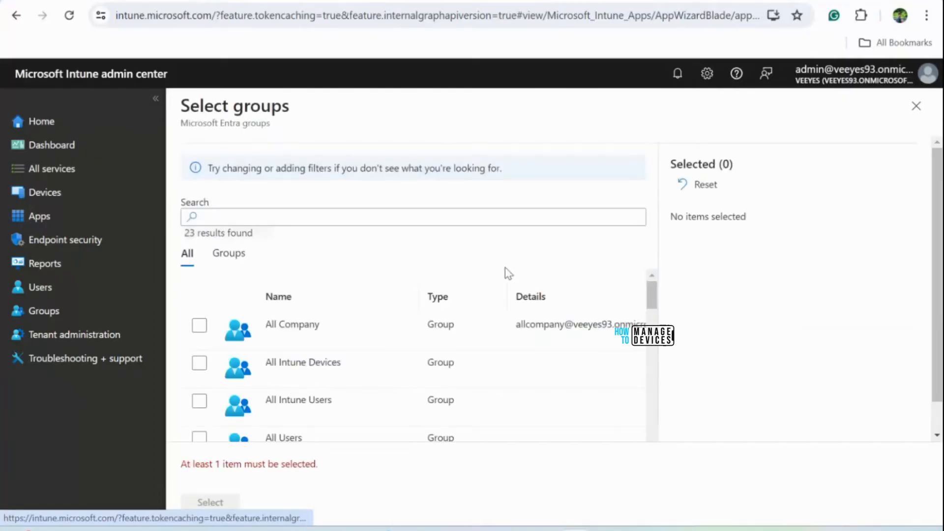
left_click(382, 217)
type("Auto")
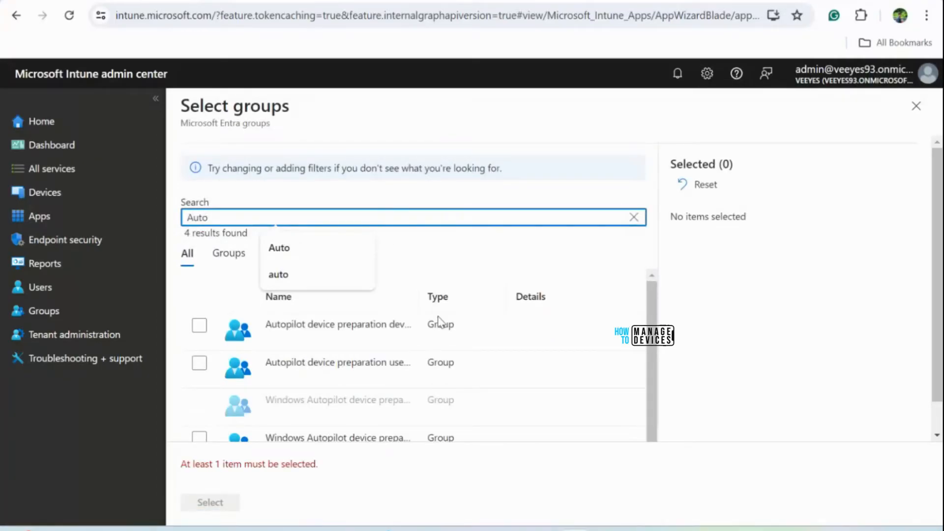
double_click(420, 302)
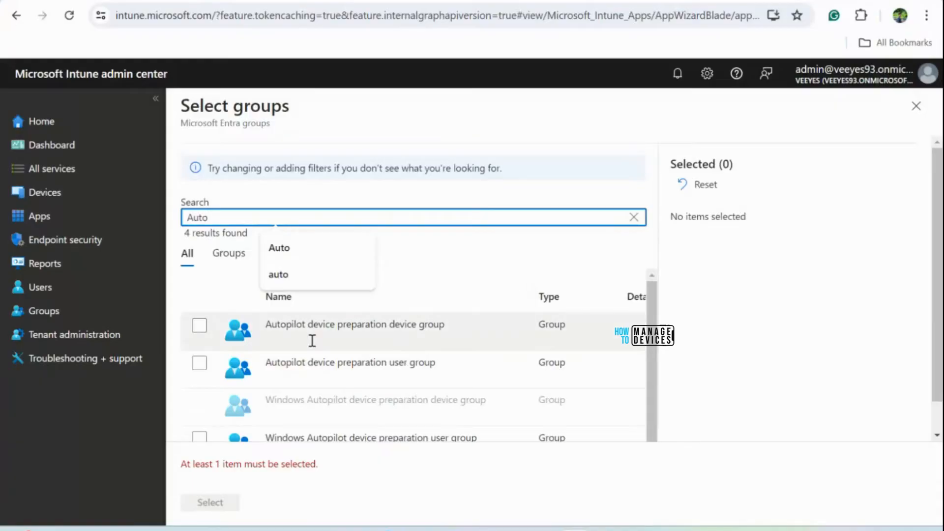
left_click(199, 325)
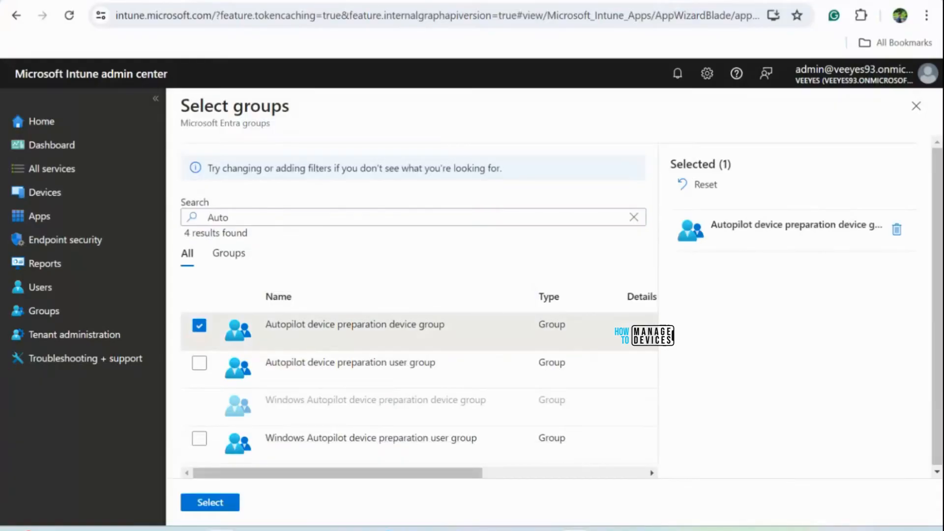
left_click(209, 503)
left_click(208, 507)
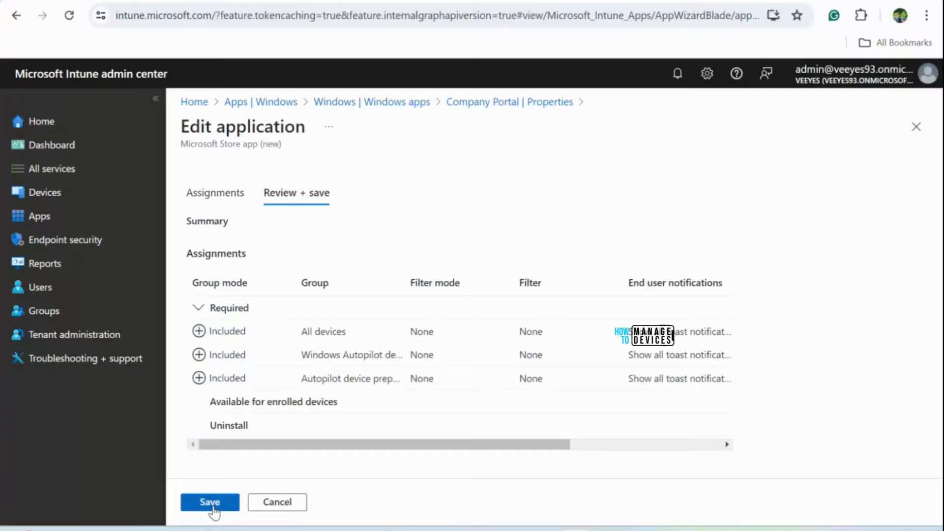
left_click(210, 504)
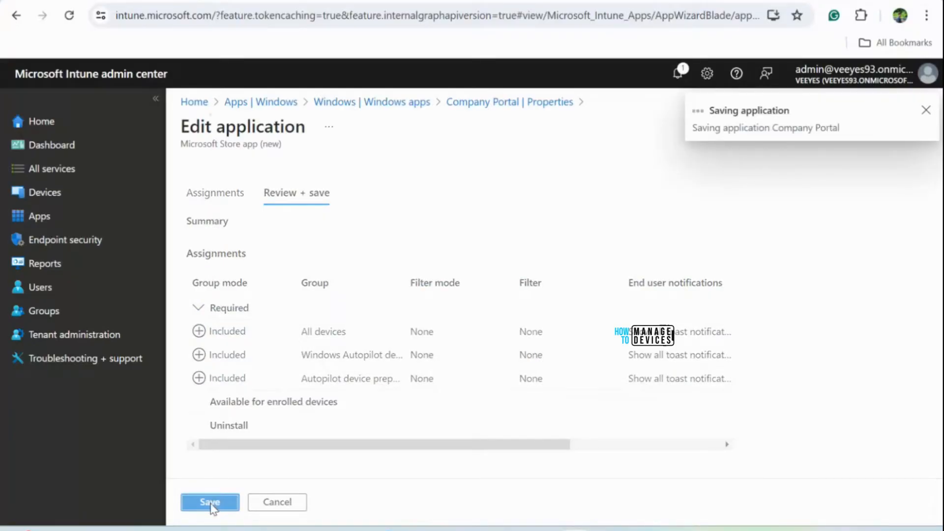
Add the Autopilot device preparation device group as a Required assignment to the HTMD Official Site web link and save.
left_click(370, 107)
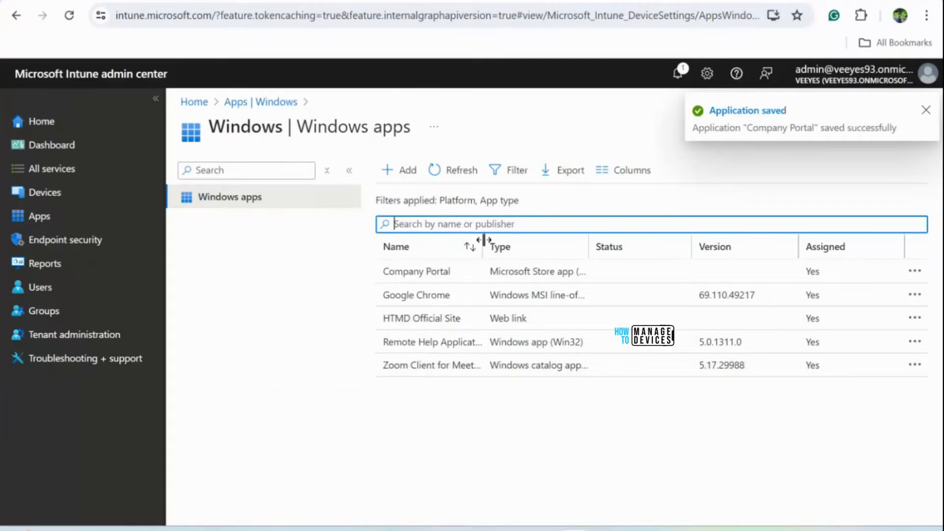
left_click(440, 317)
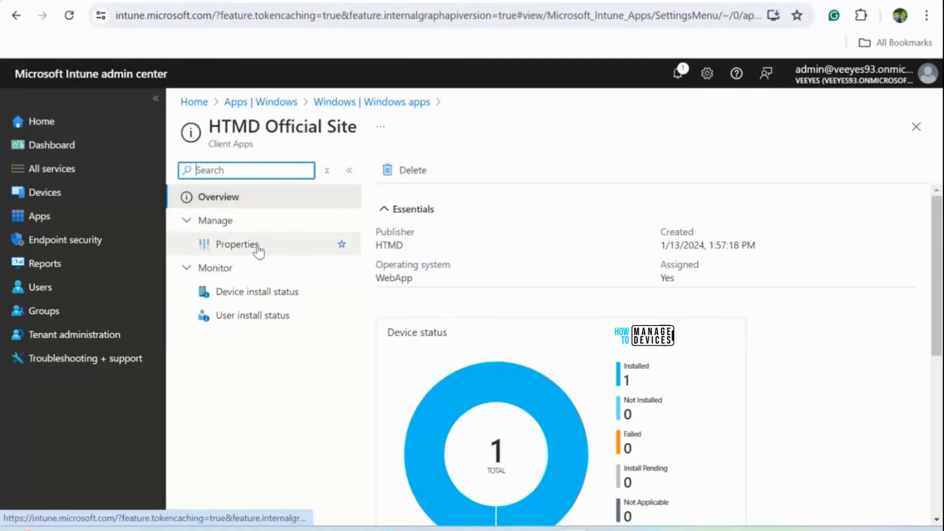
left_click(257, 245)
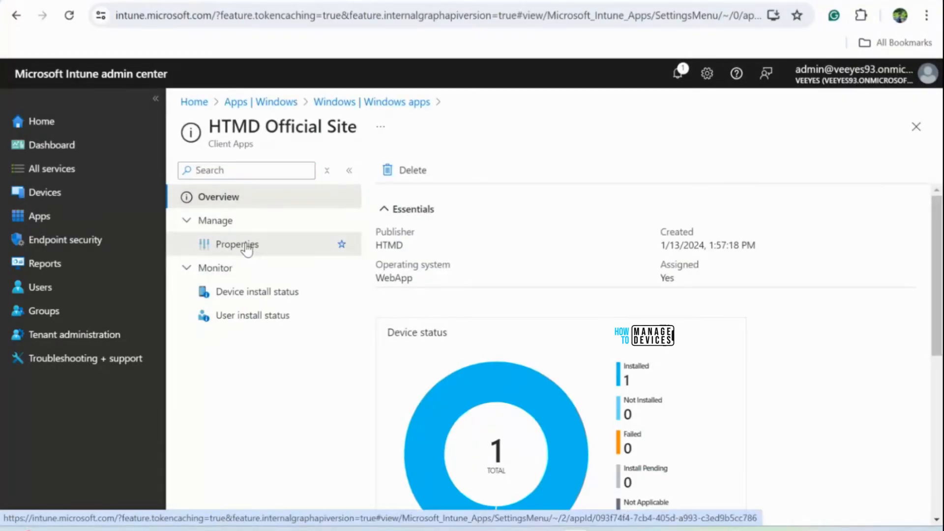
scroll(402, 354, "down", 1)
scroll(401, 354, "down", 4)
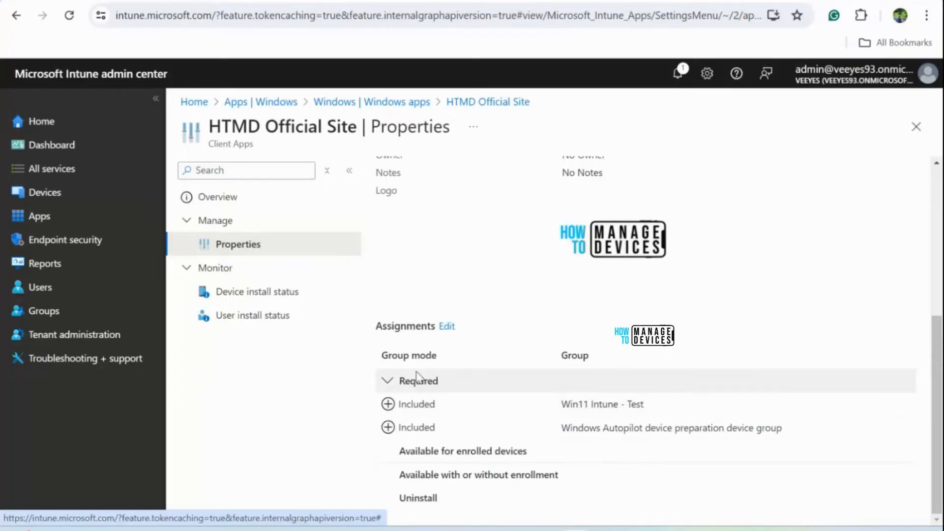
left_click(447, 327)
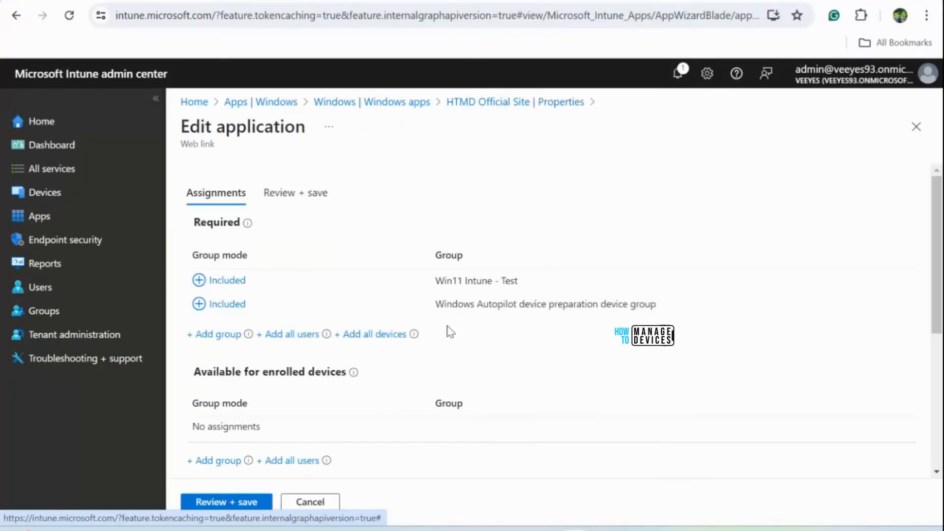
left_click(218, 334)
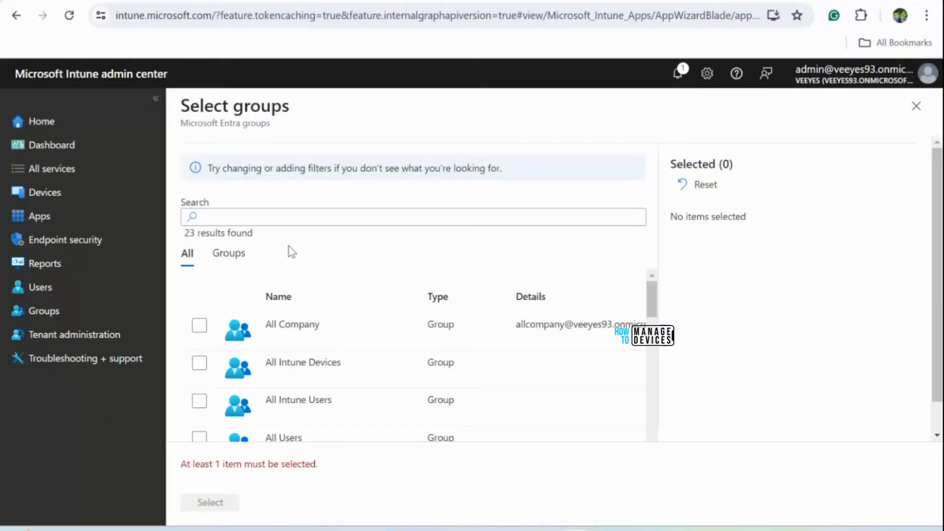
left_click(278, 216)
type("Au")
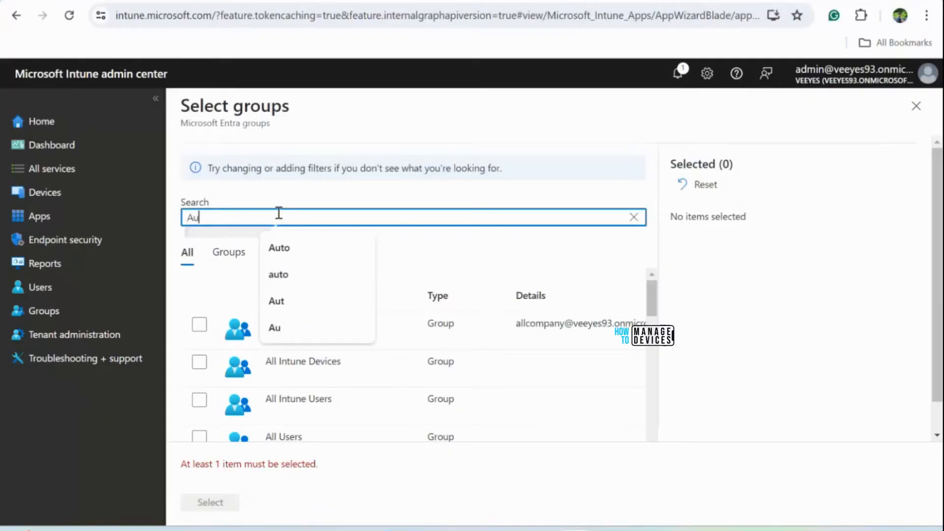
type("to")
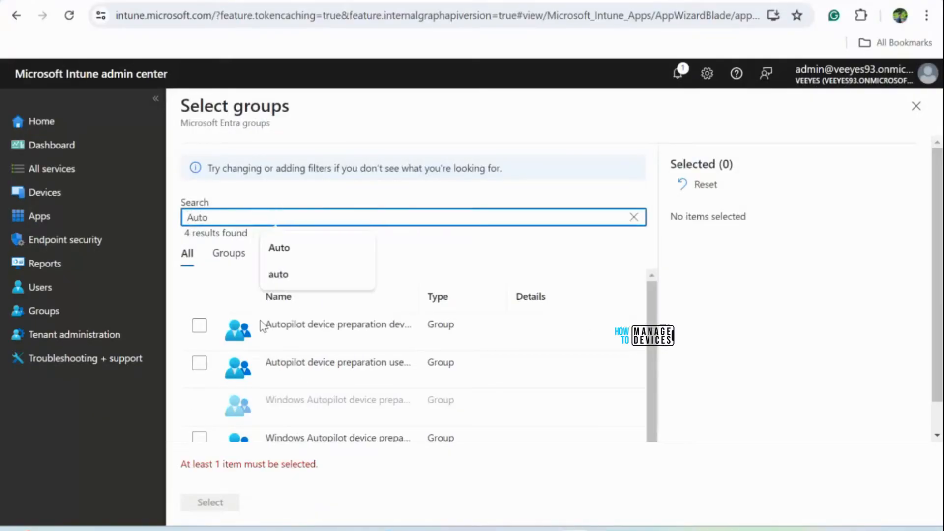
left_click_drag(418, 297, 521, 298)
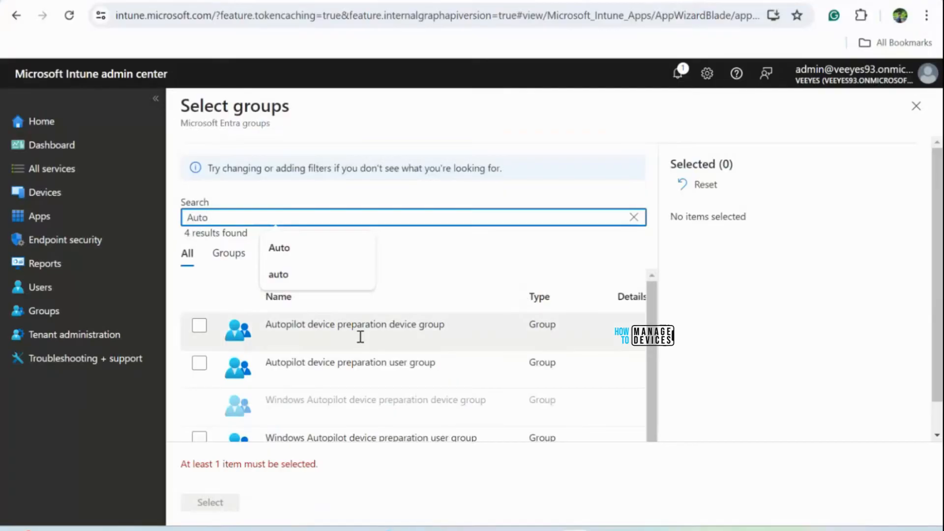
left_click(199, 325)
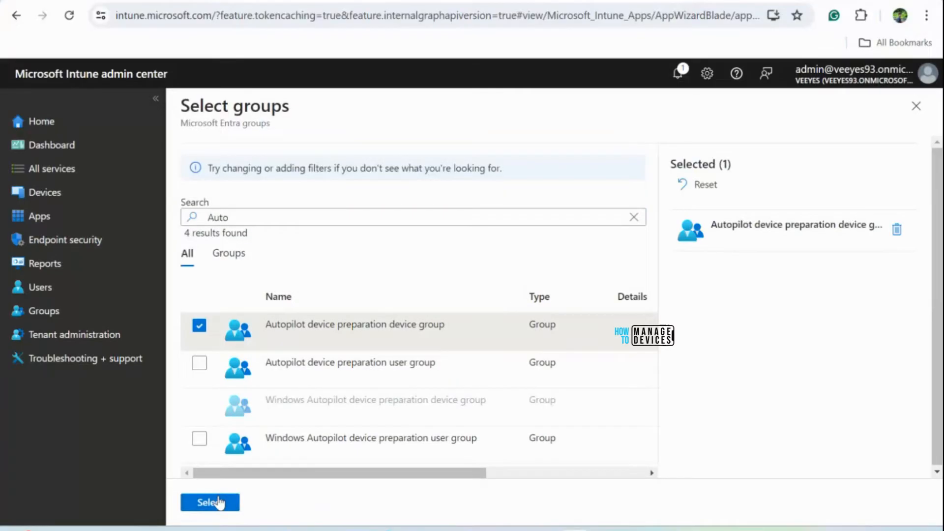
left_click(219, 503)
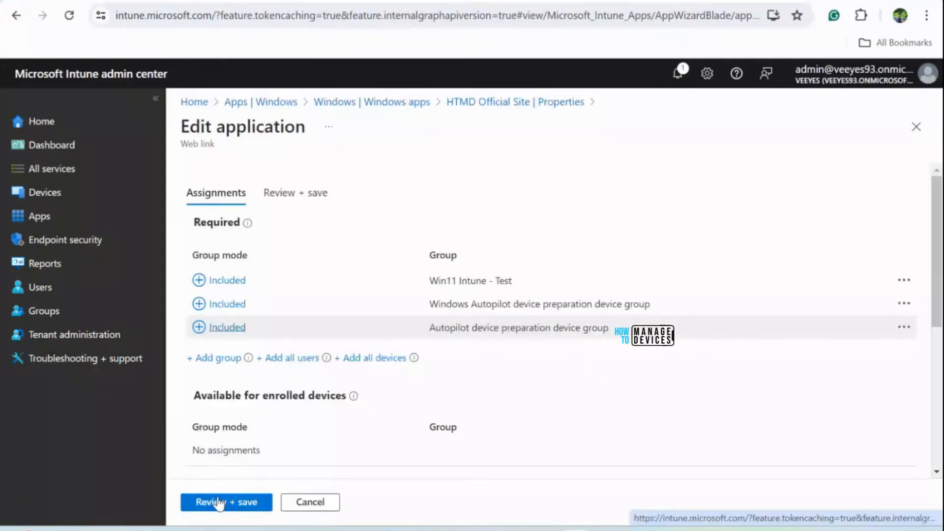
left_click(218, 503)
left_click(224, 506)
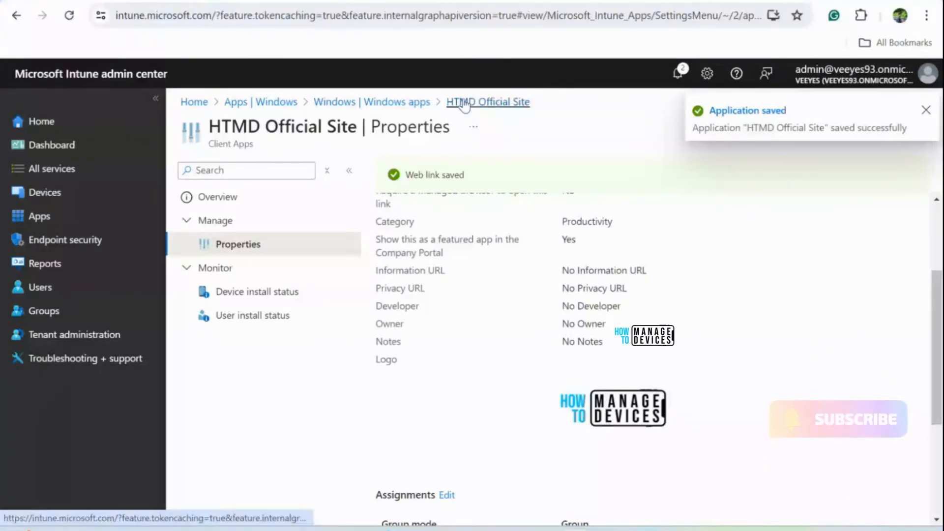
Add the Autopilot device preparation device group as a Required assignment to Zoom Client for Meetings (x64) and save.
left_click(372, 102)
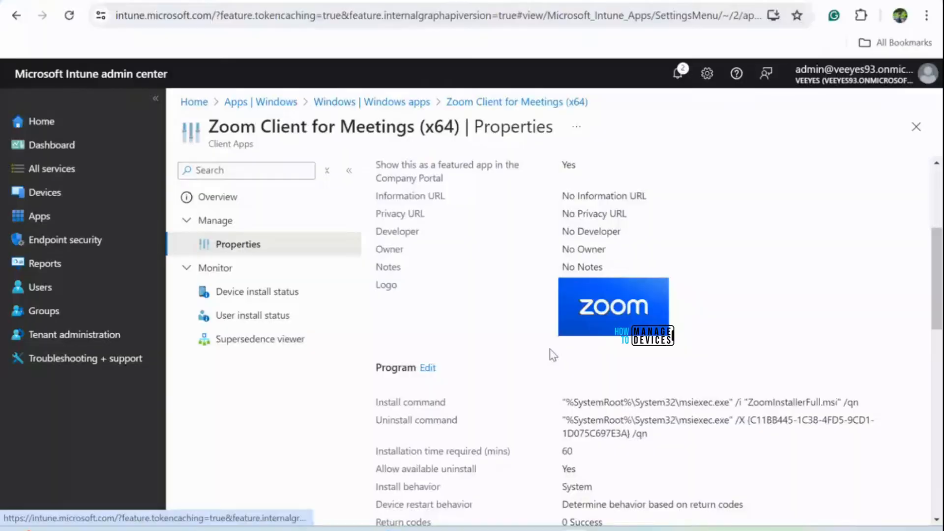
scroll(553, 354, "down", 10)
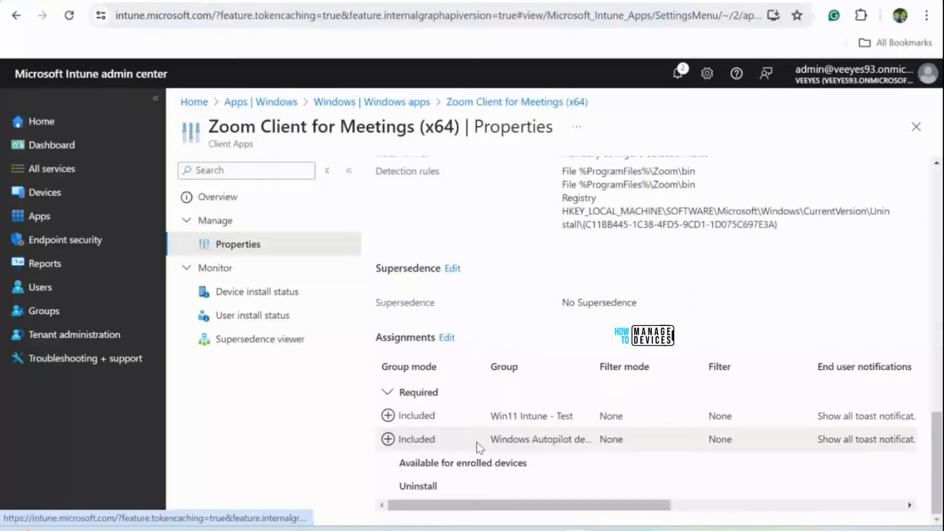
left_click(446, 339)
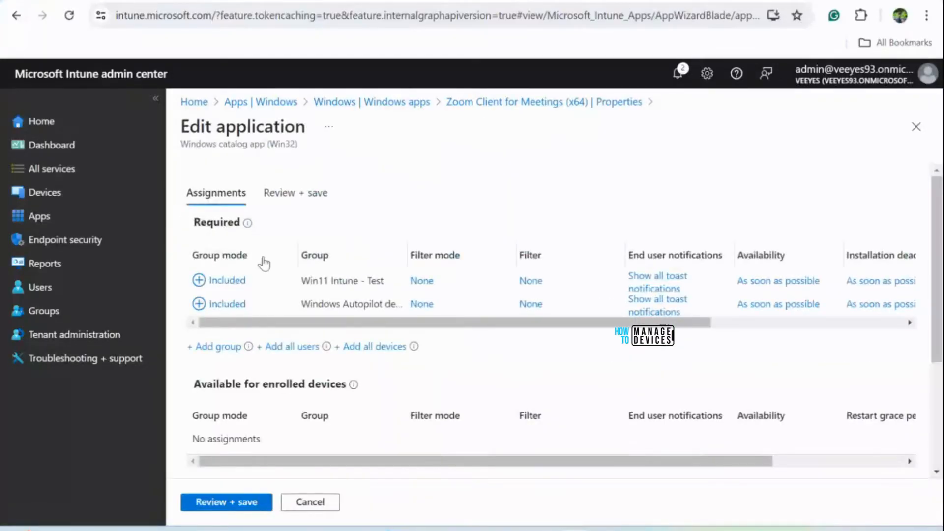
left_click(218, 346)
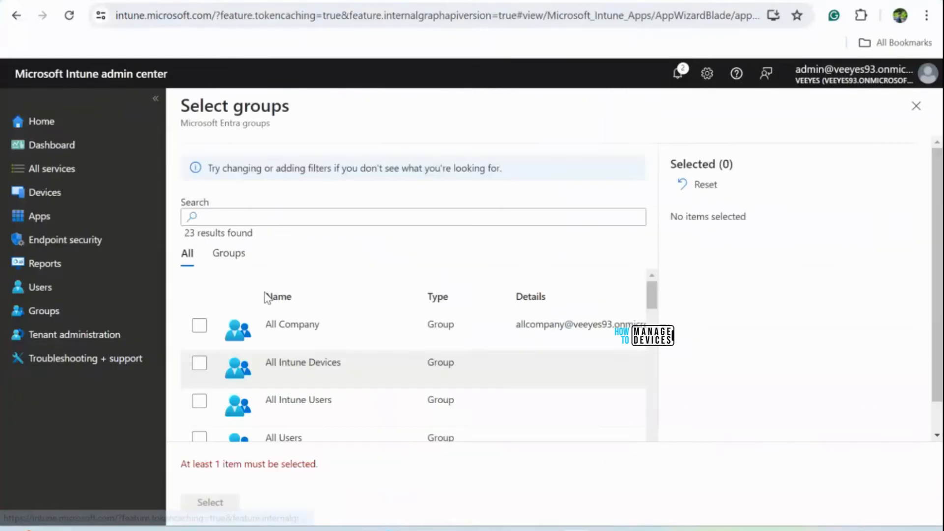
left_click(252, 219)
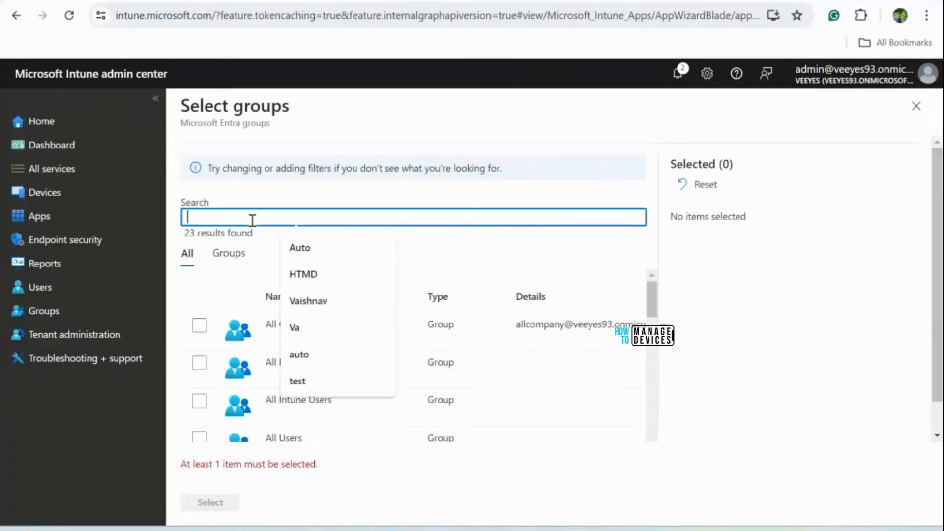
type("Auto")
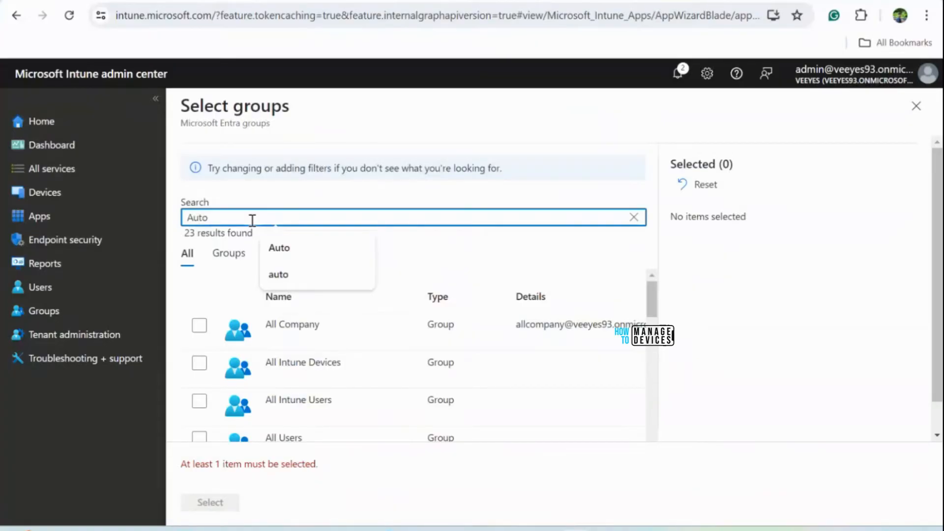
left_click(199, 326)
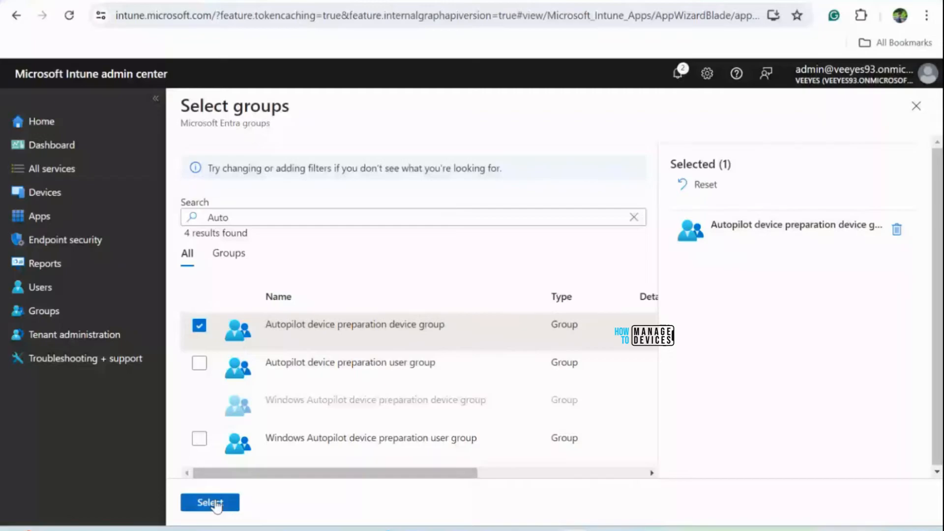
left_click(210, 503)
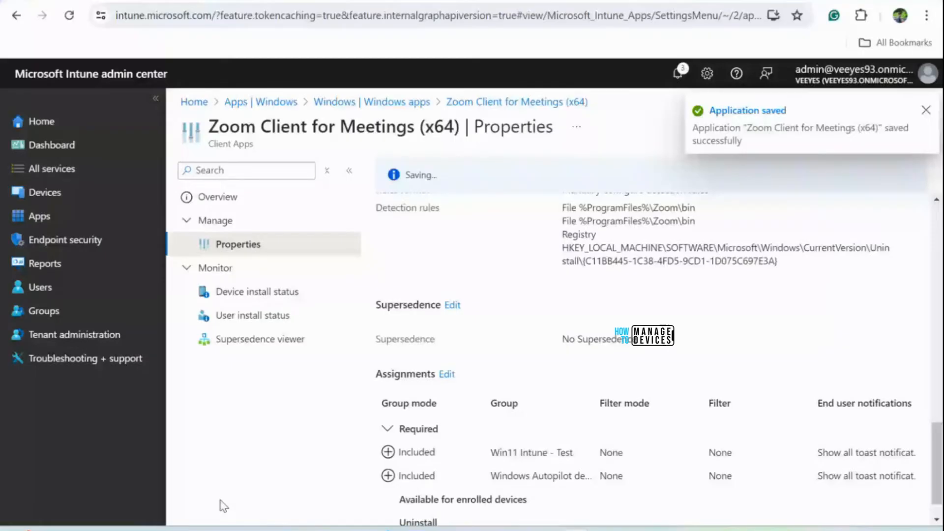
Exclude the Autopilot device preparation device group from the Tracking AppLaunches PowerShell script's assignments and save.
left_click(265, 436)
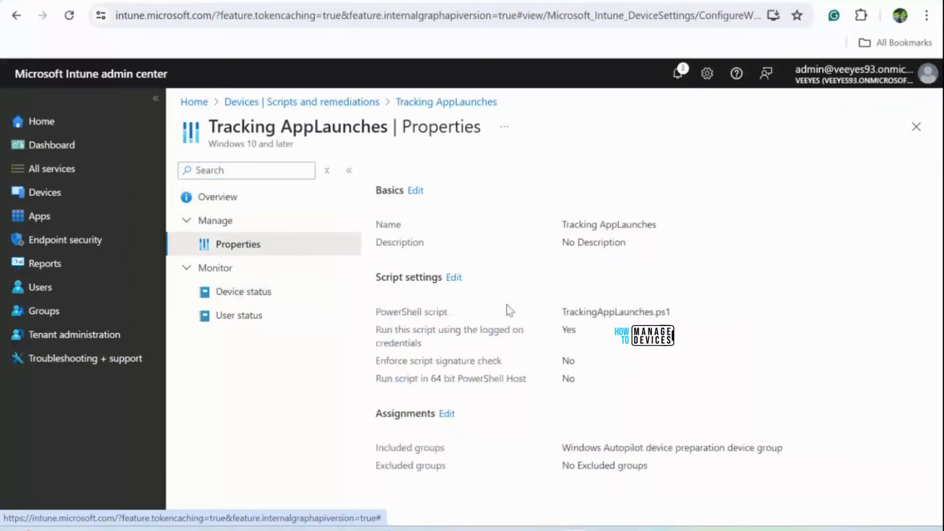
left_click(447, 413)
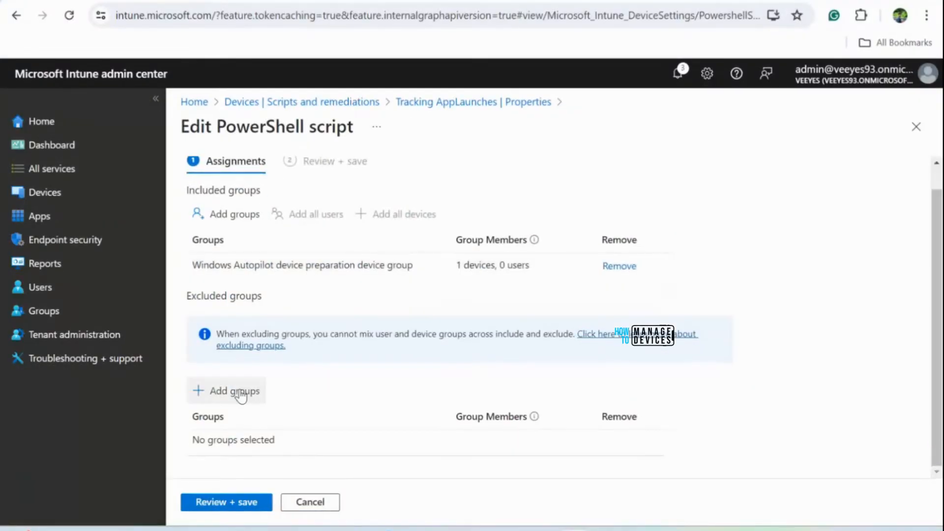
left_click(241, 394)
left_click(257, 215)
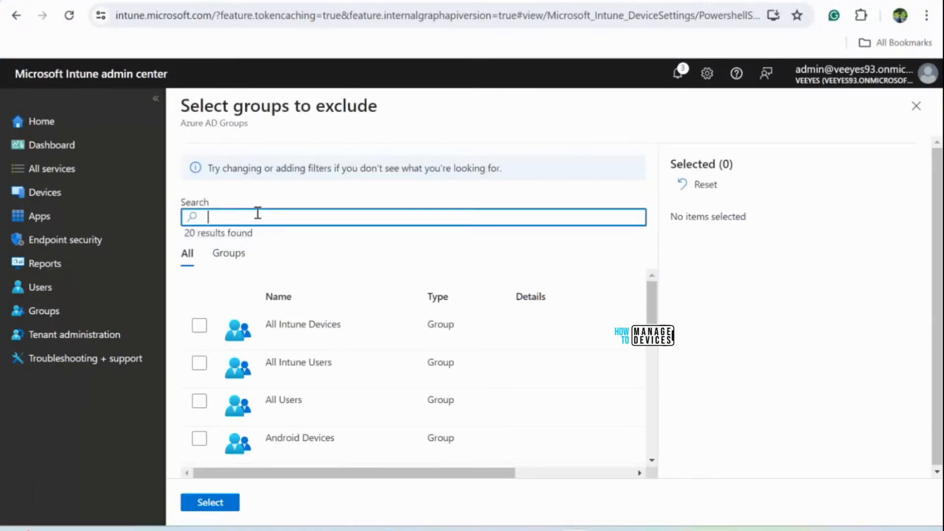
type("Auto")
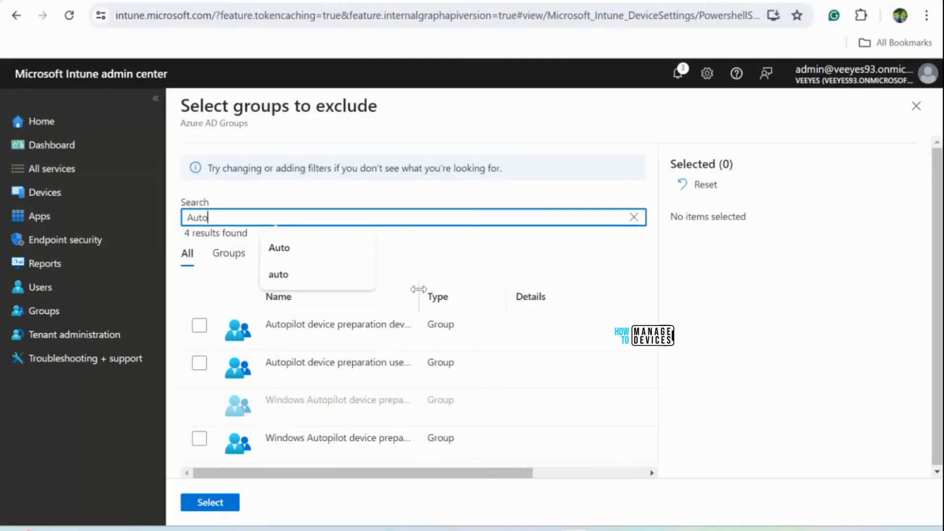
left_click_drag(419, 295, 547, 294)
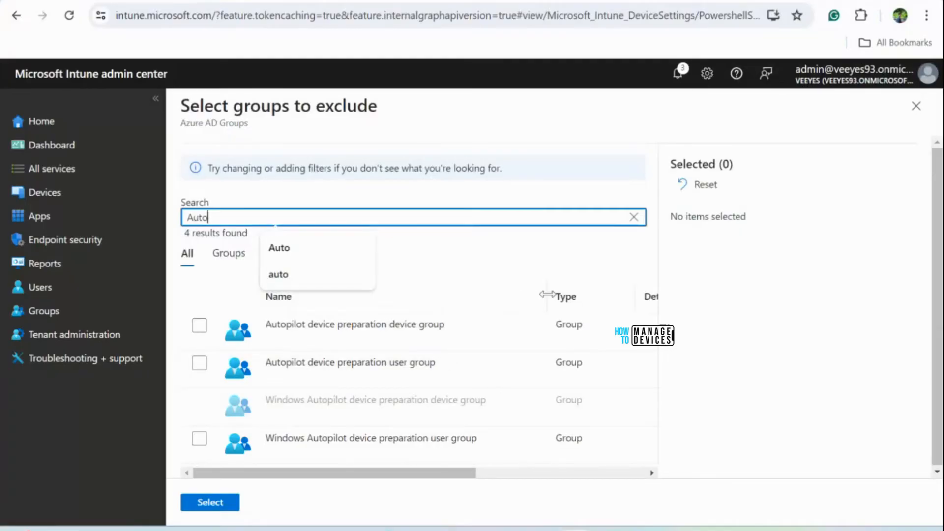
left_click(200, 329)
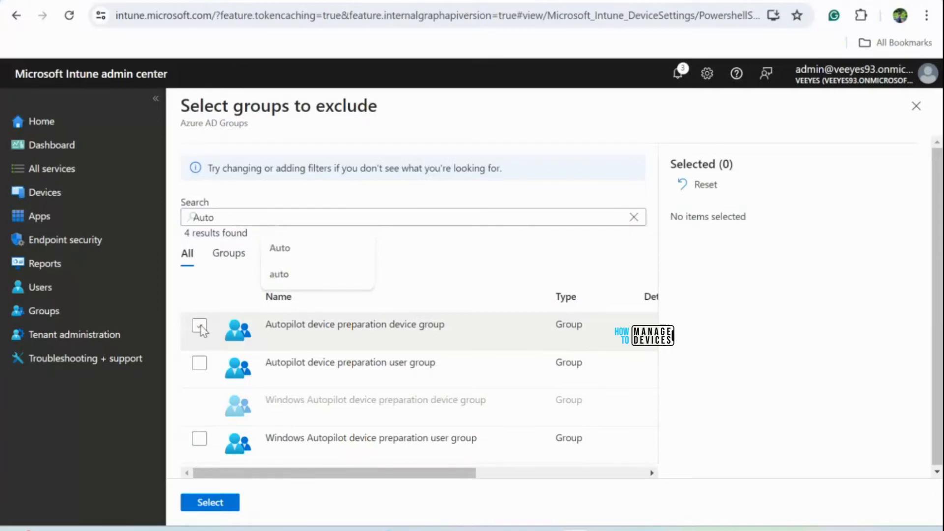
left_click(200, 329)
left_click(210, 502)
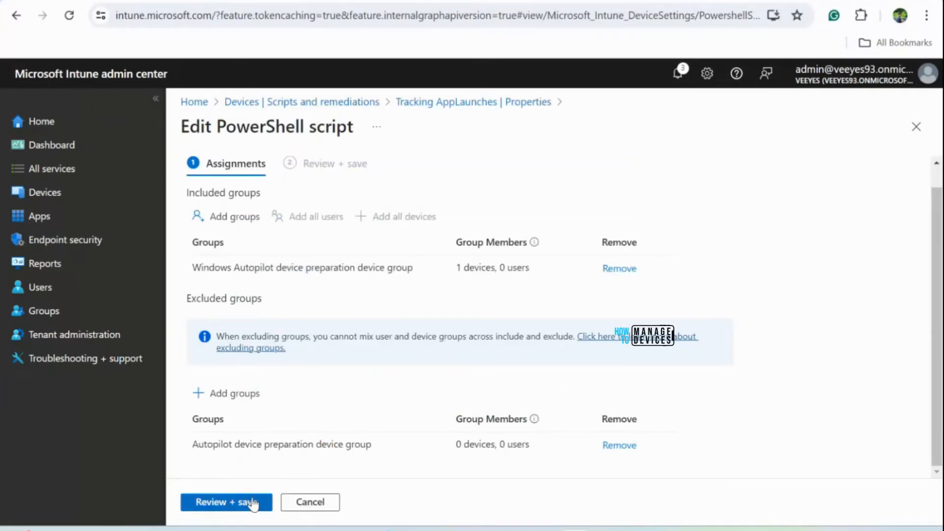
left_click(248, 502)
left_click(219, 507)
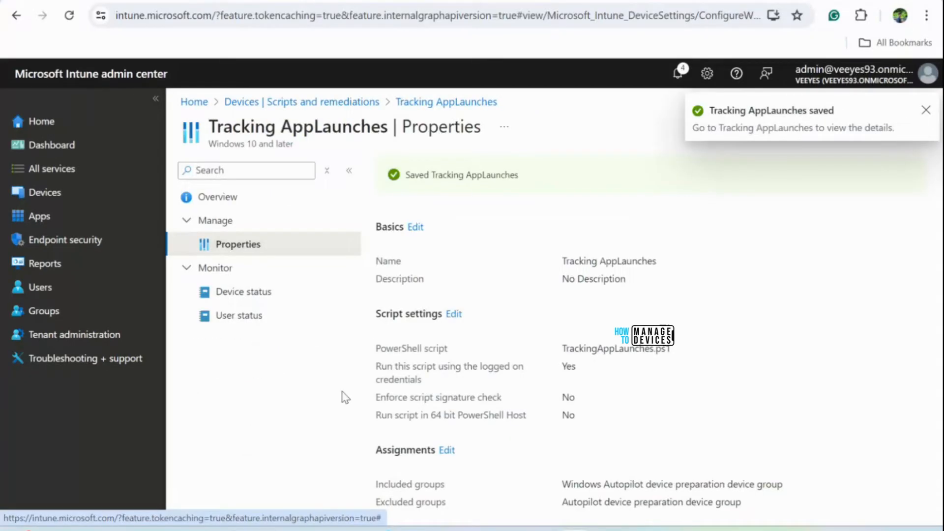
left_click(927, 110)
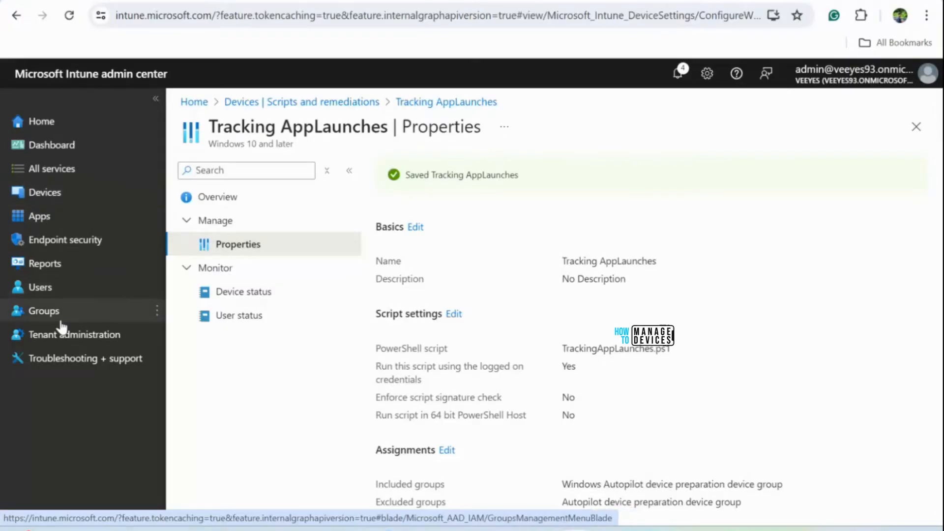
Start creating a new Windows Autopilot device preparation policy from Windows enrollment and move past the introduction.
left_click(52, 193)
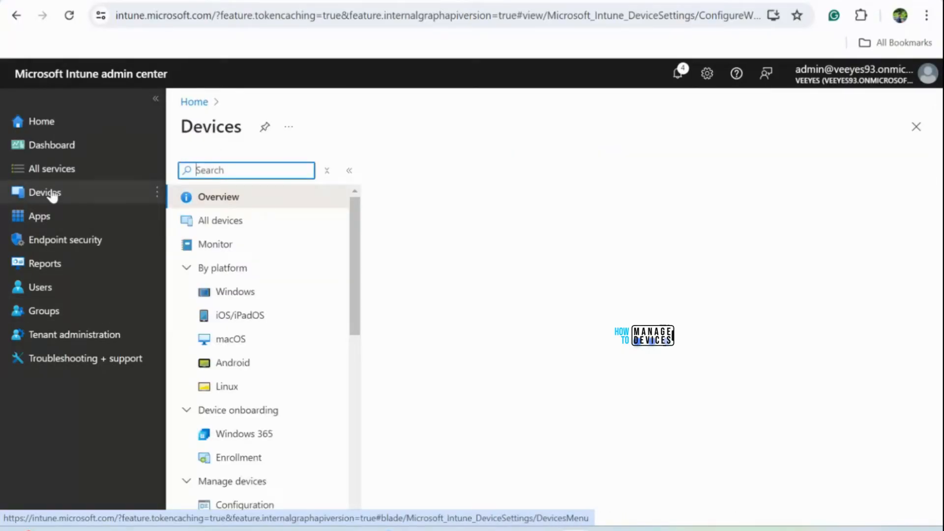
left_click(234, 292)
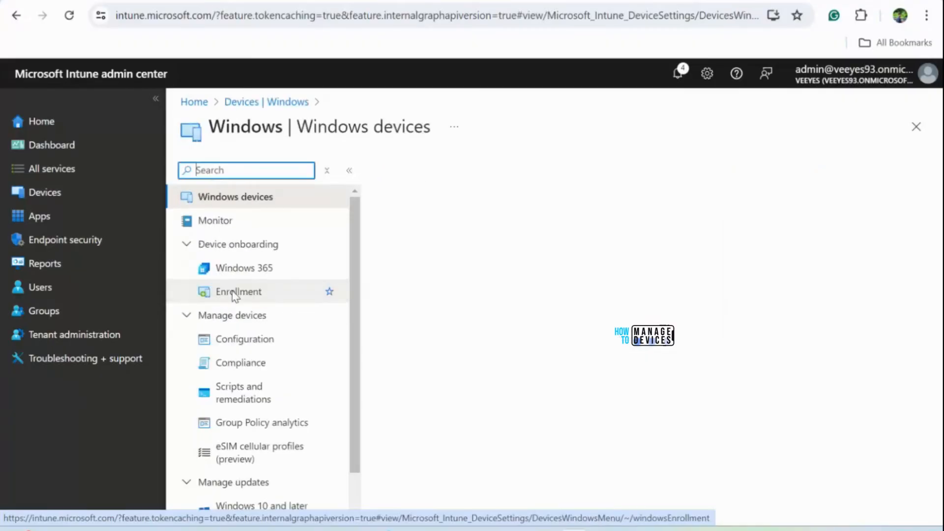
scroll(248, 386, "down", 2)
scroll(242, 327, "up", 1)
scroll(243, 325, "up", 1)
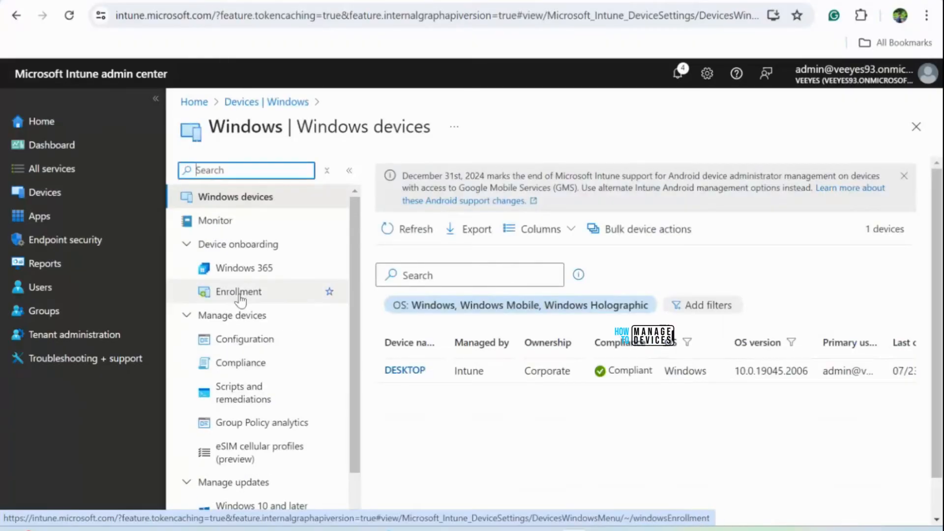
left_click(238, 294)
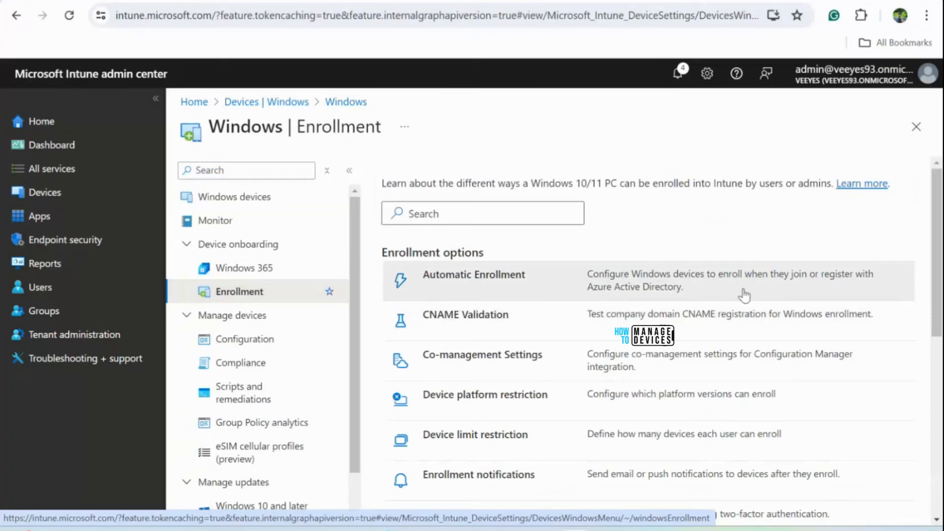
scroll(535, 321, "down", 5)
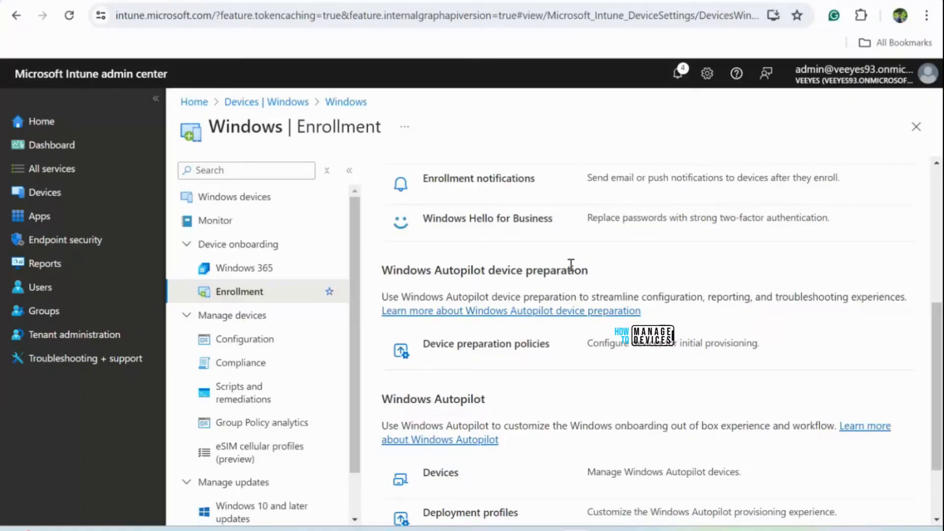
left_click(480, 352)
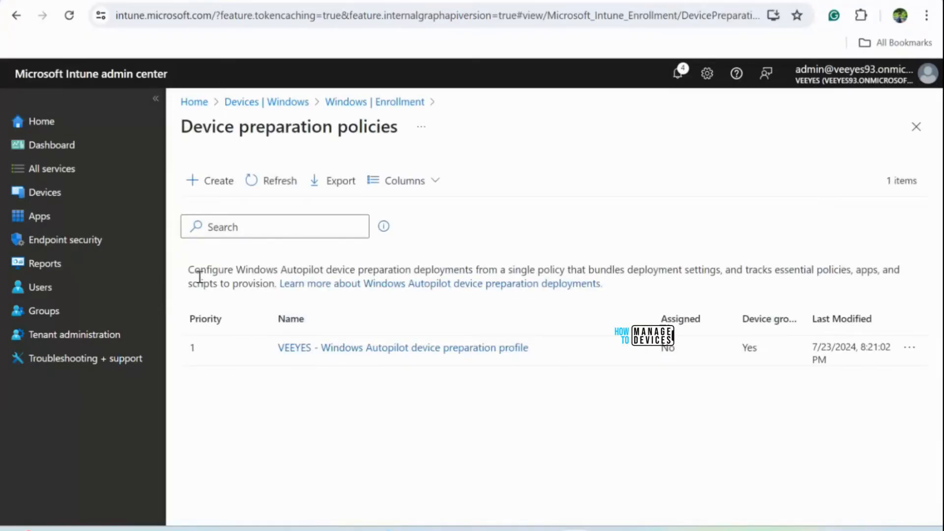
left_click(210, 180)
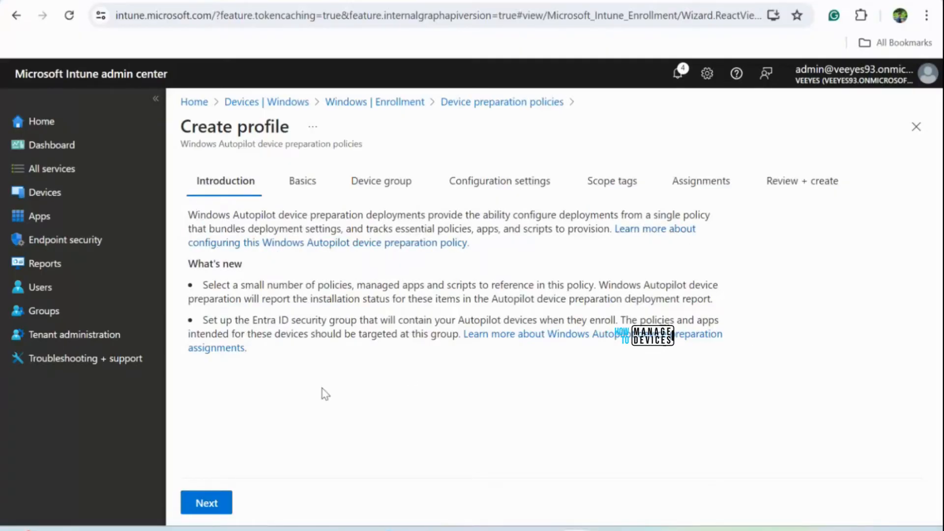
left_click(208, 505)
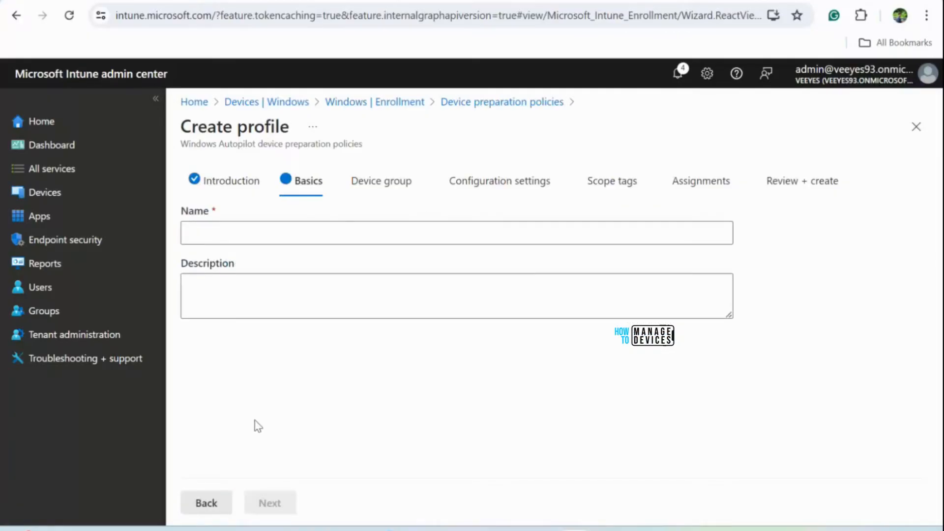
Copy the policy name from the notes app and name the profile 'HTMD - Windows Autopilot device preparation policy'.
key("alt+Tab")
triple_click(252, 237)
key("ctrl+c")
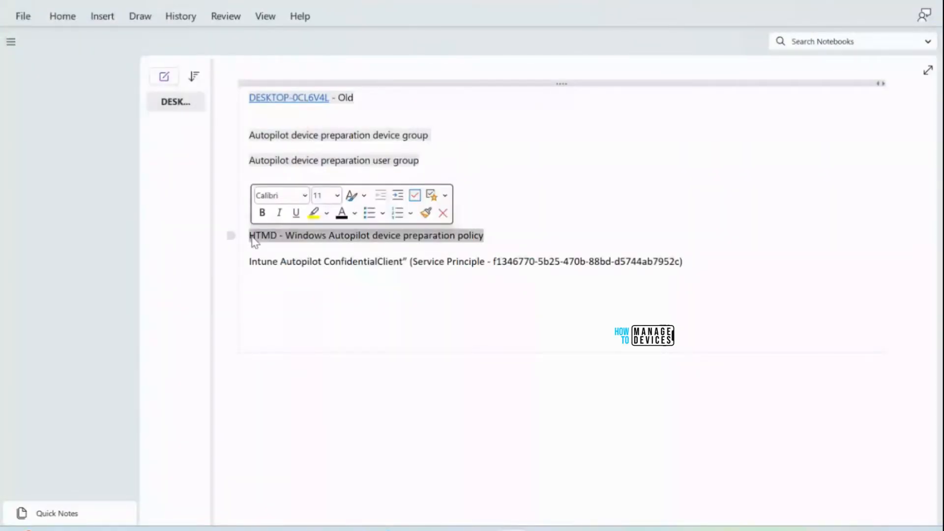
key("alt+Tab")
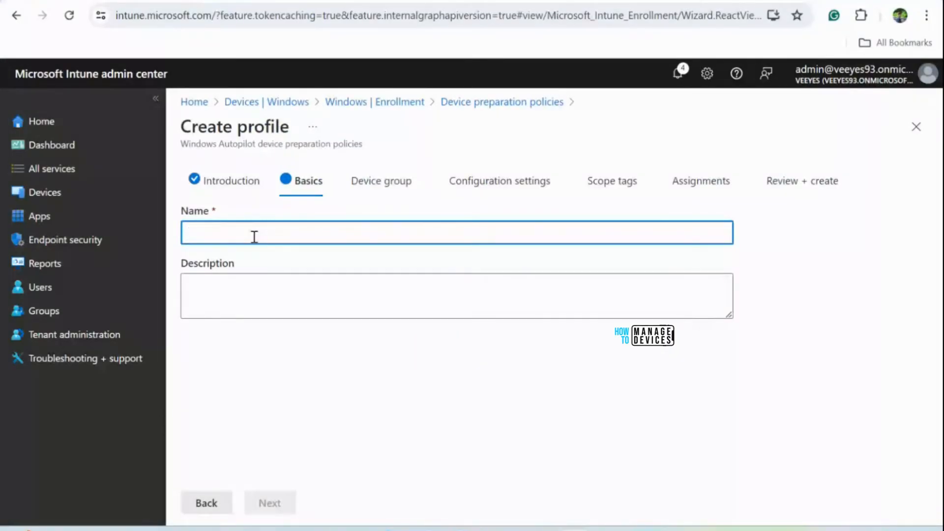
key("ctrl+v")
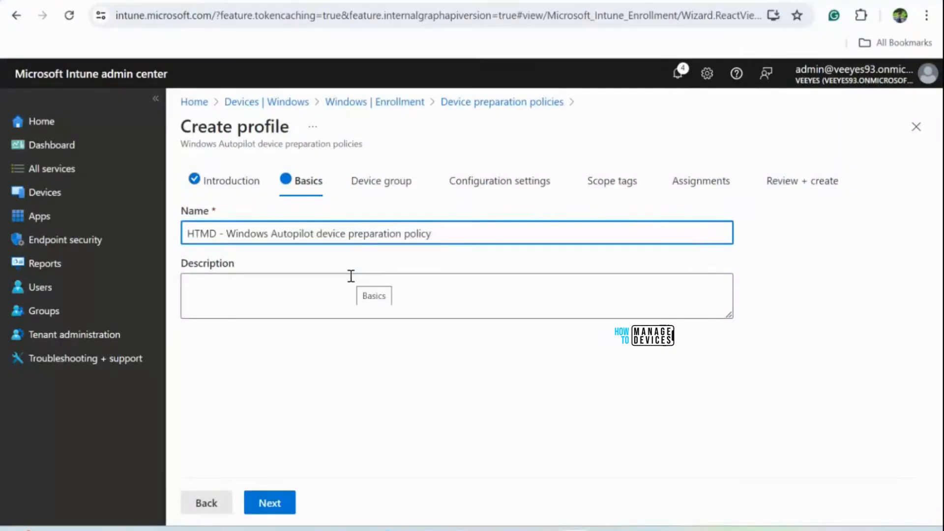
left_click(278, 507)
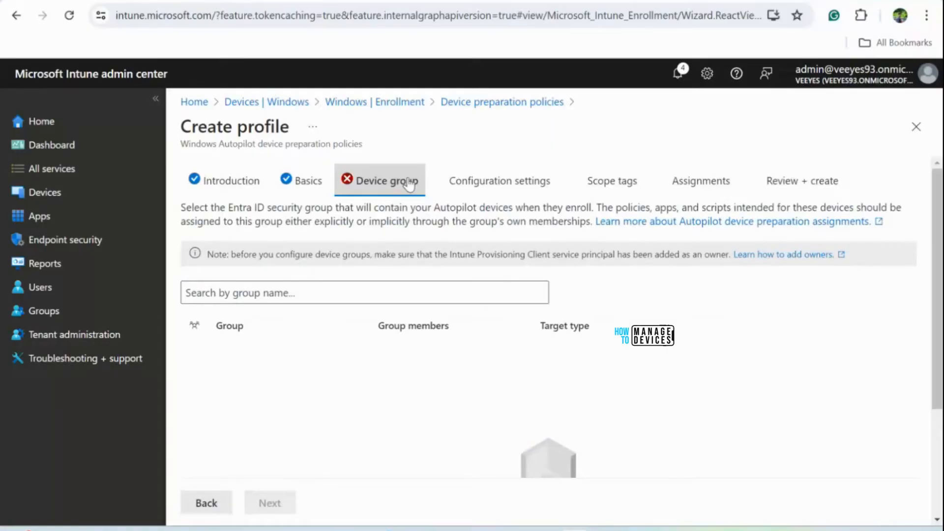
Select the Autopilot device preparation device group as the profile's device group and continue.
left_click(344, 291)
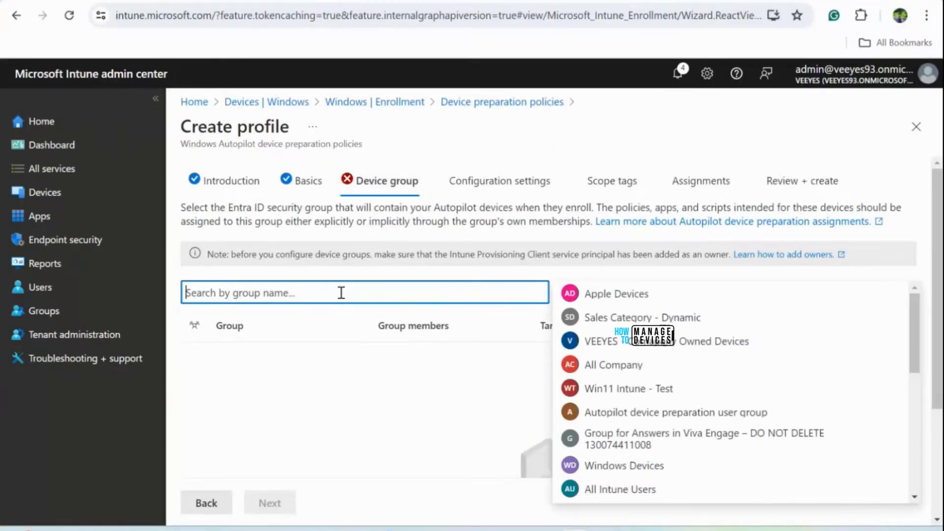
type("Auto")
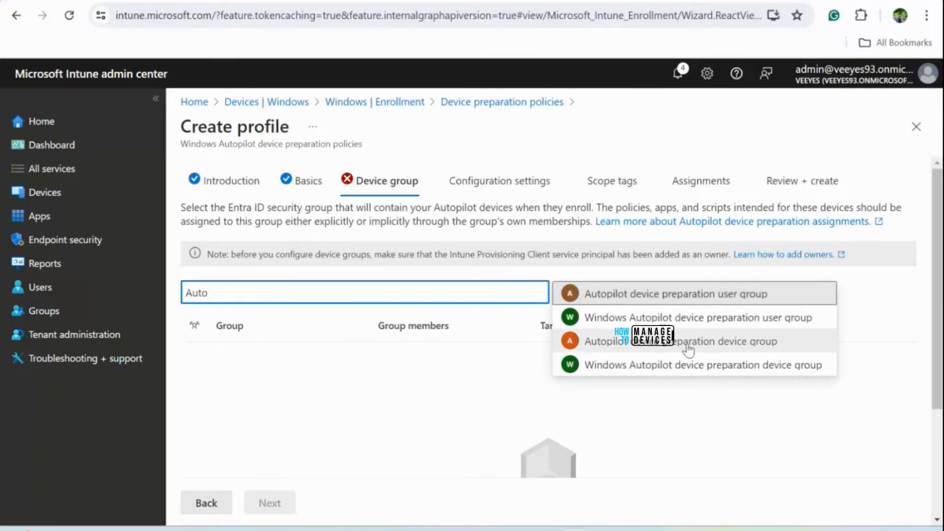
left_click(622, 343)
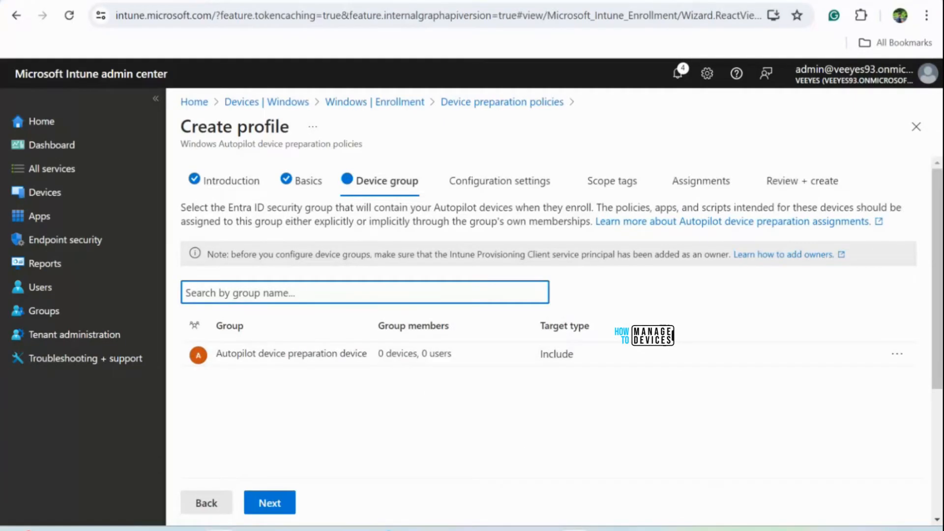
left_click(270, 502)
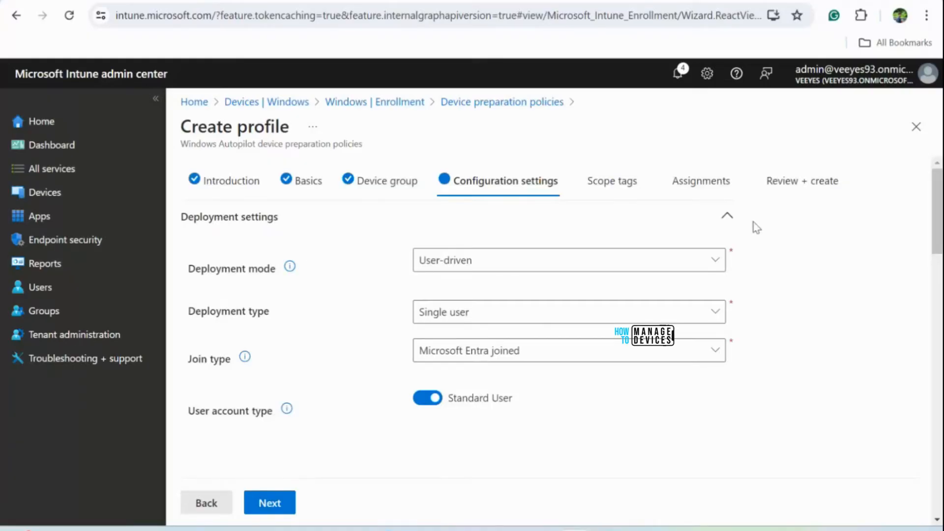
Review the Deployment settings, Out-of-box experience settings, Apps and Scripts sections of the configuration settings.
left_click(727, 217)
left_click(727, 219)
left_click(727, 219)
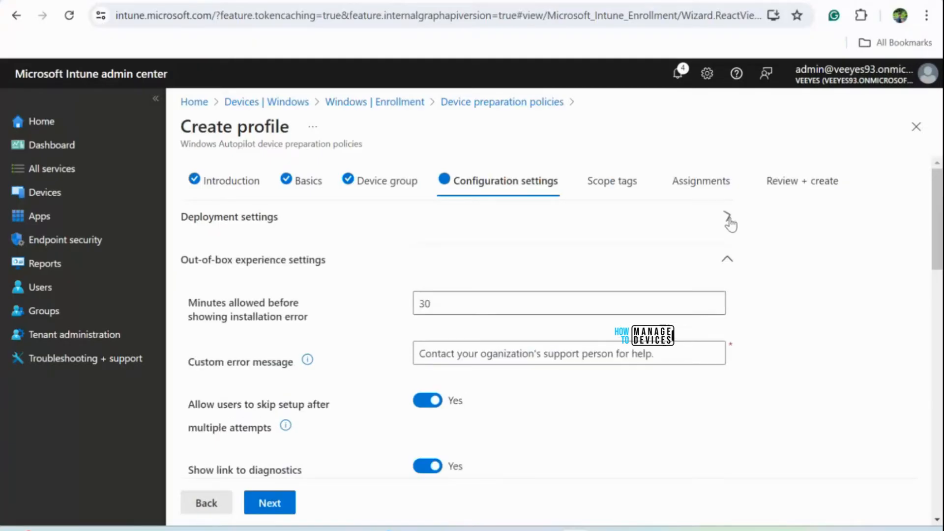
left_click(728, 264)
left_click(726, 305)
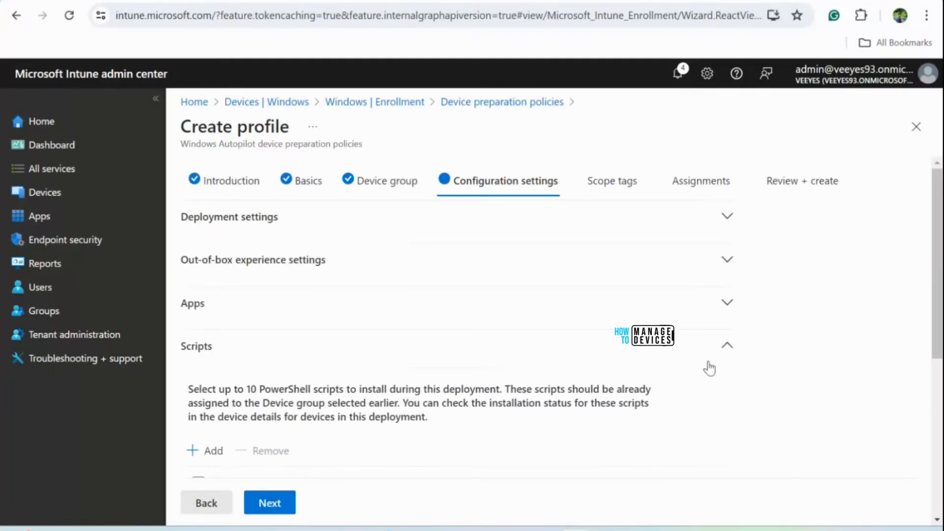
left_click(729, 347)
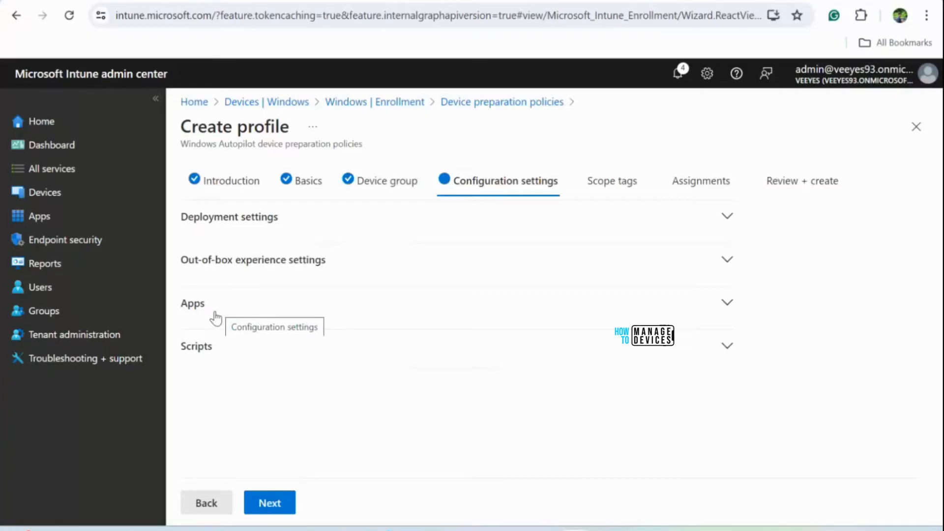
left_click(286, 224)
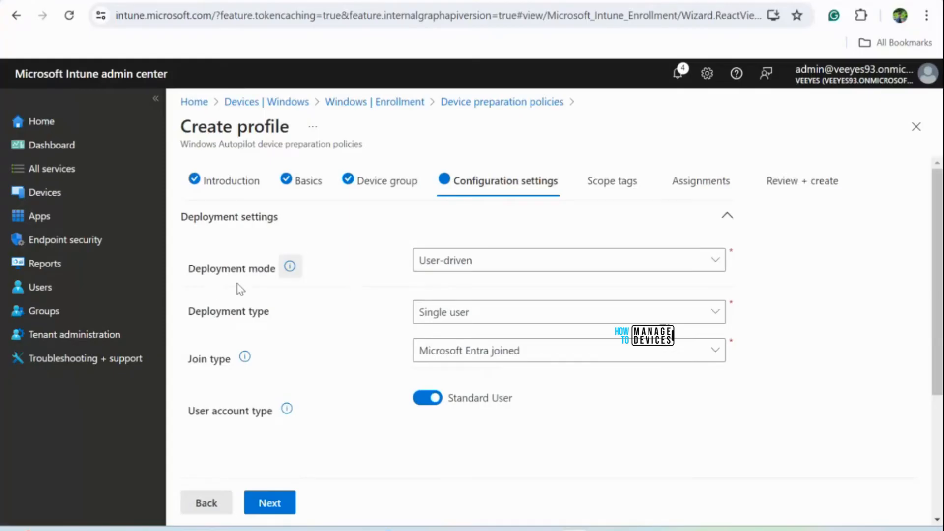
Keep User-driven mode, choose Single user deployment type, and set the user account type to Administrator.
left_click(458, 270)
left_click(442, 284)
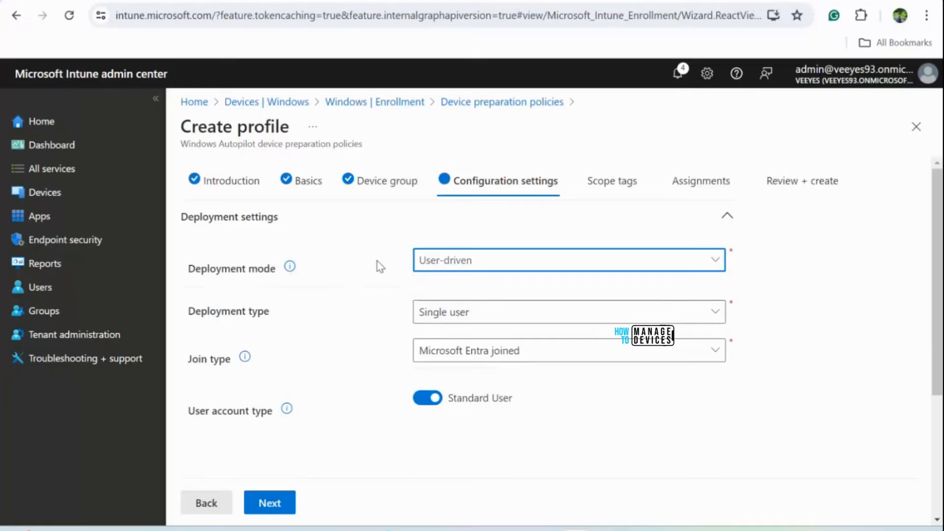
left_click(480, 319)
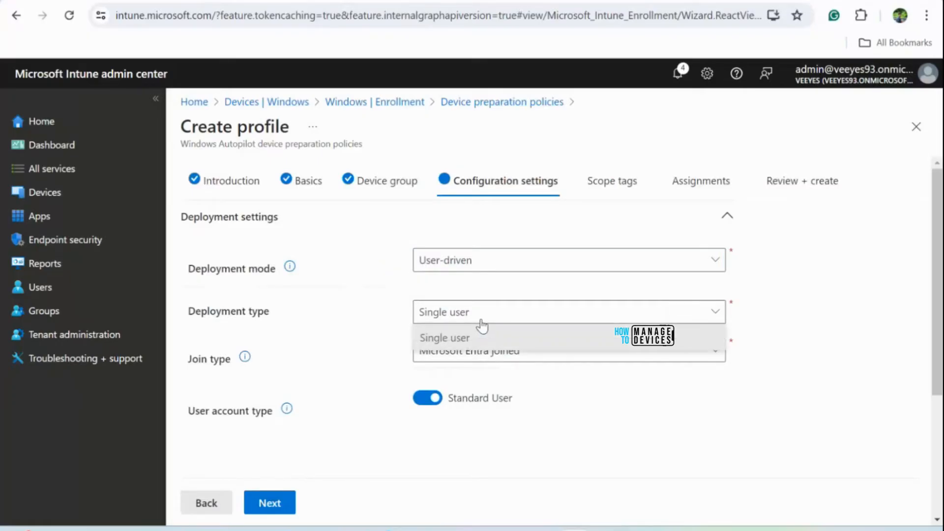
left_click(481, 331)
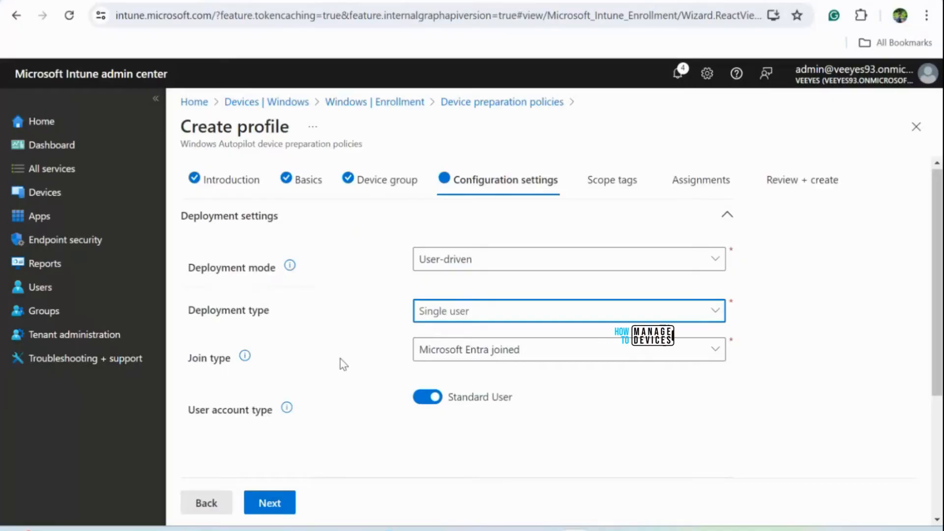
scroll(343, 365, "down", 3)
left_click(467, 254)
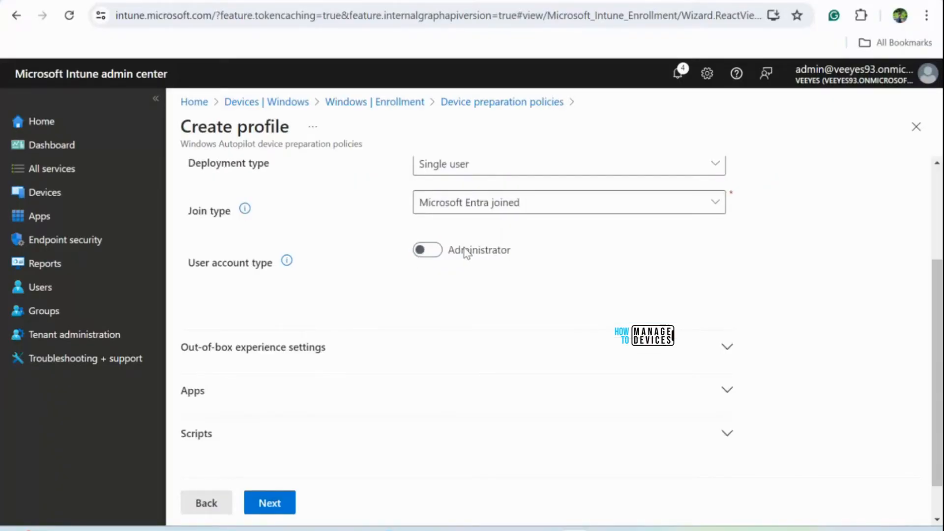
left_click(432, 252)
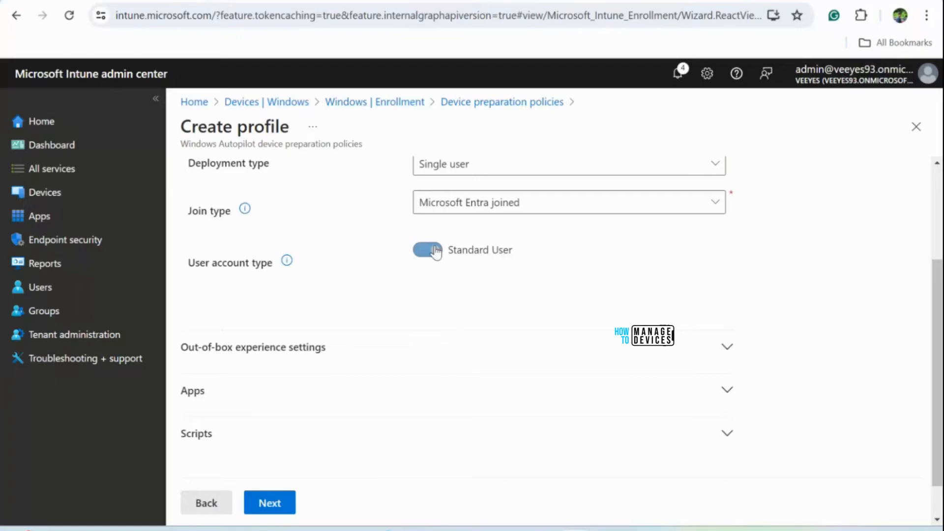
left_click(421, 252)
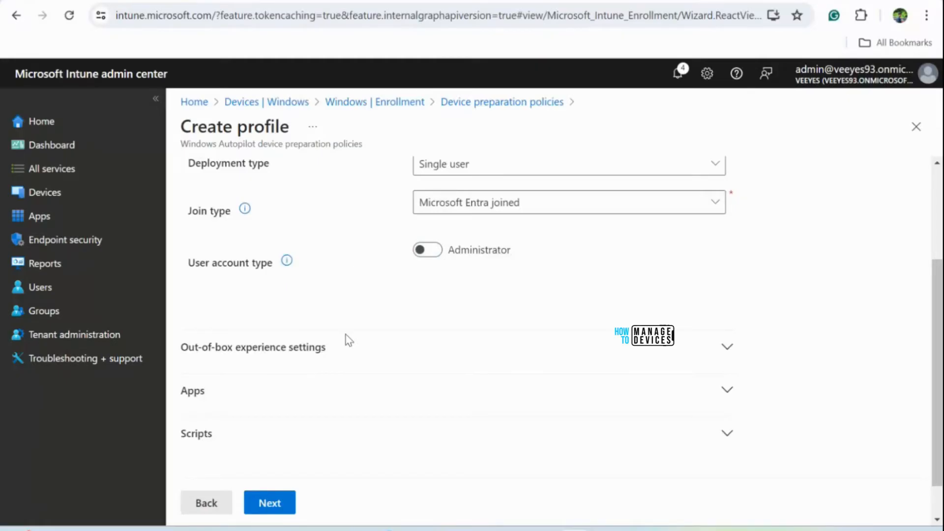
Expand and review the out-of-box experience settings, including the custom error message.
left_click(306, 348)
scroll(382, 314, "down", 4)
scroll(335, 280, "up", 2)
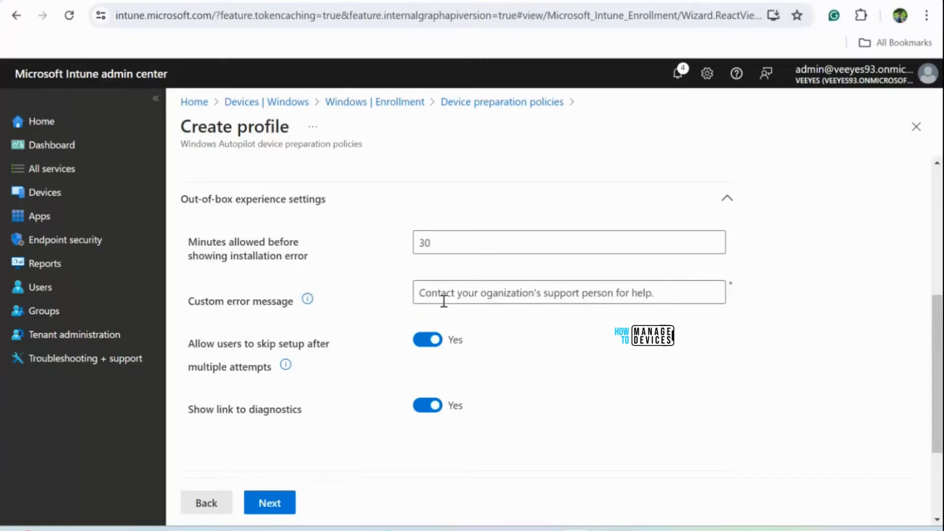
left_click(422, 293)
left_click_drag(423, 293, 683, 294)
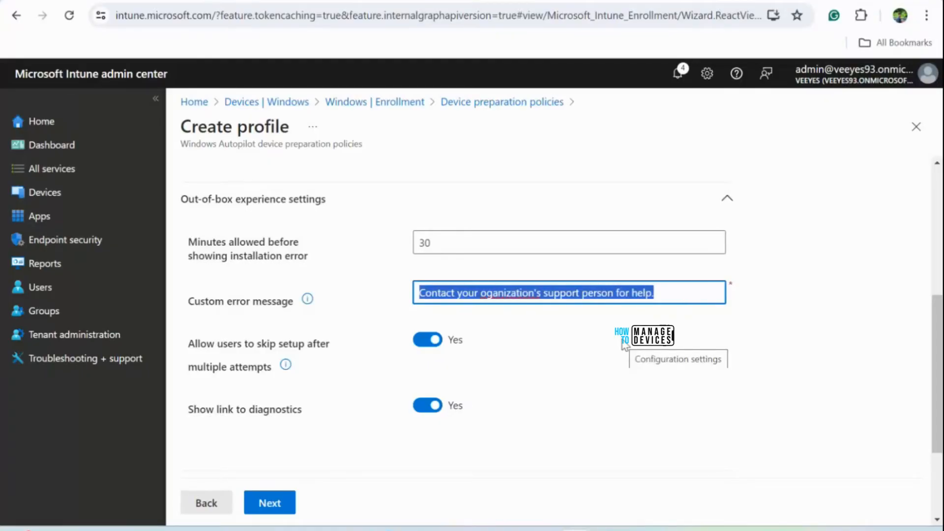
left_click(530, 337)
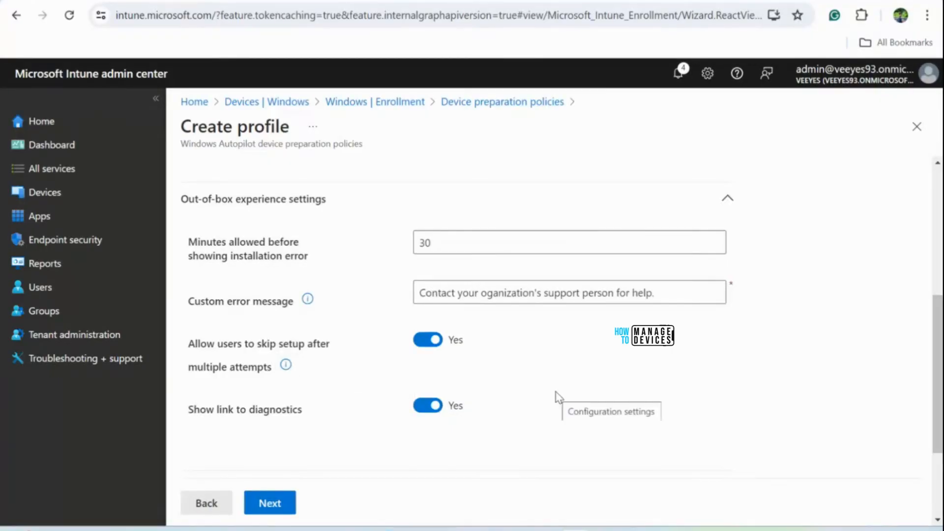
scroll(329, 245, "up", 4)
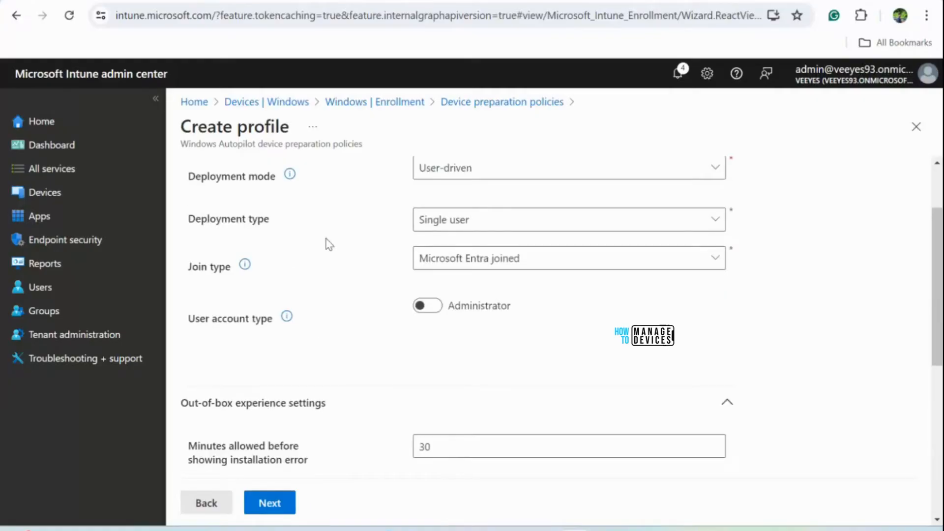
scroll(329, 245, "up", 2)
scroll(329, 244, "down", 7)
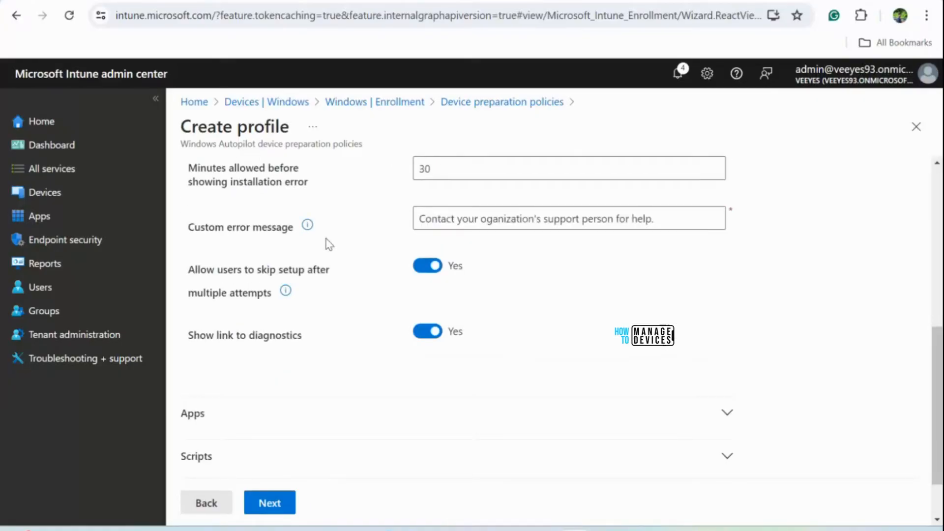
Continue past the configuration settings and keep the Default scope tag.
left_click(270, 503)
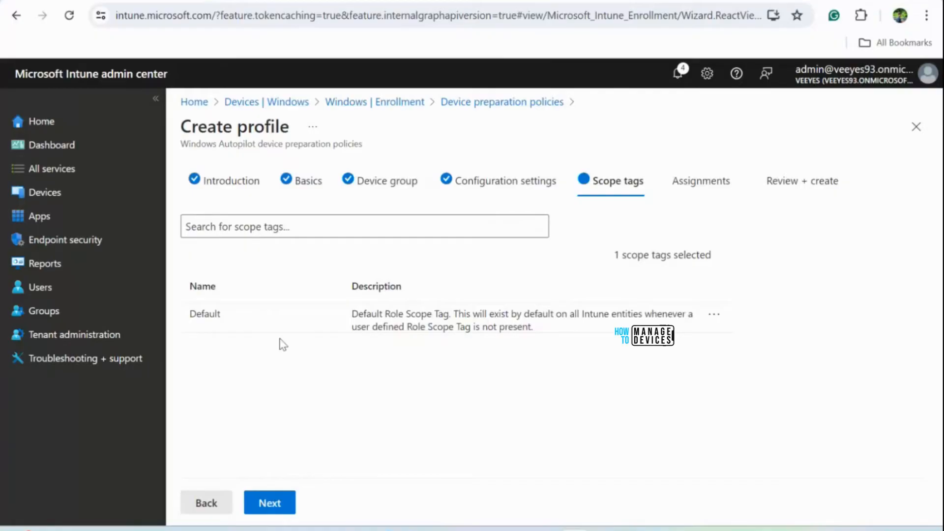
left_click(278, 503)
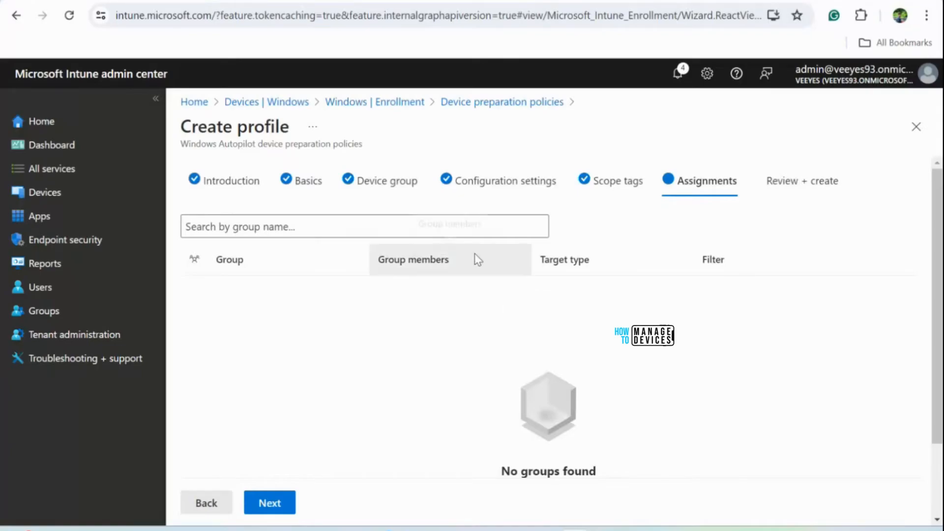
left_click(458, 226)
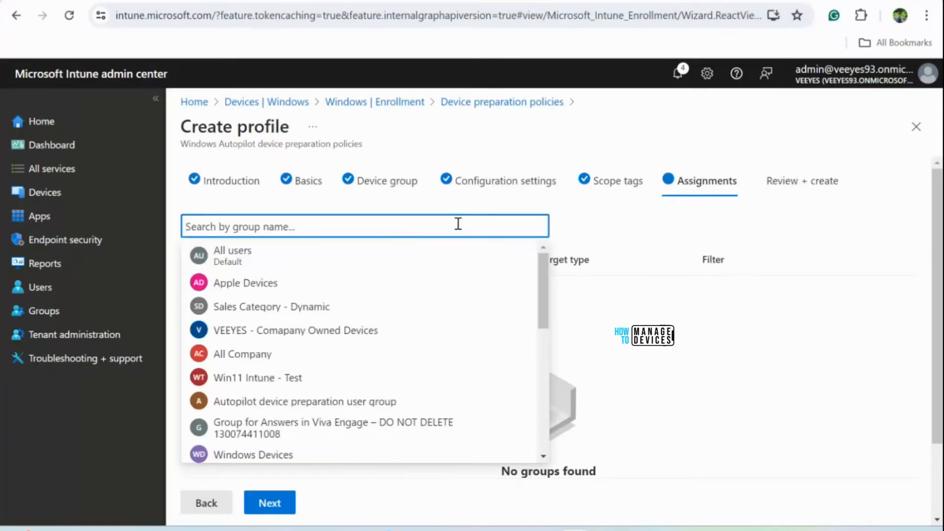
type("Au")
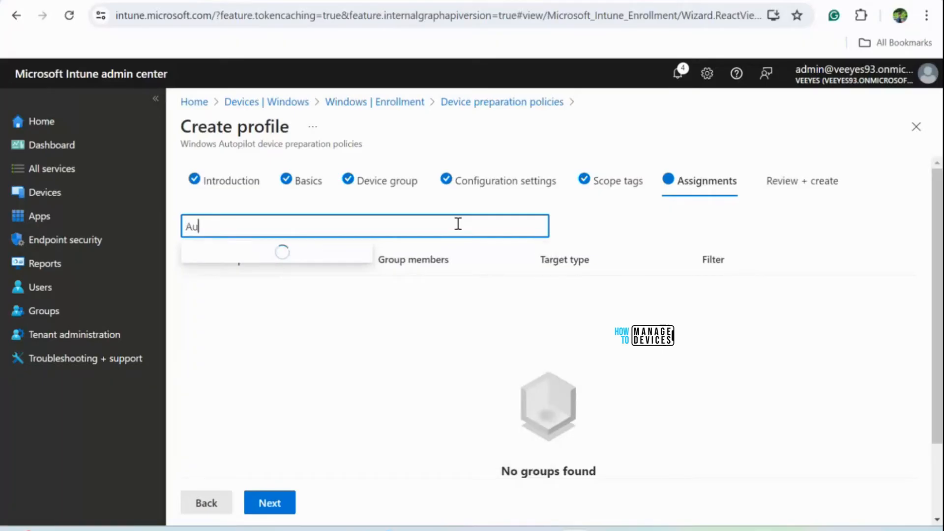
type("to")
key("Return")
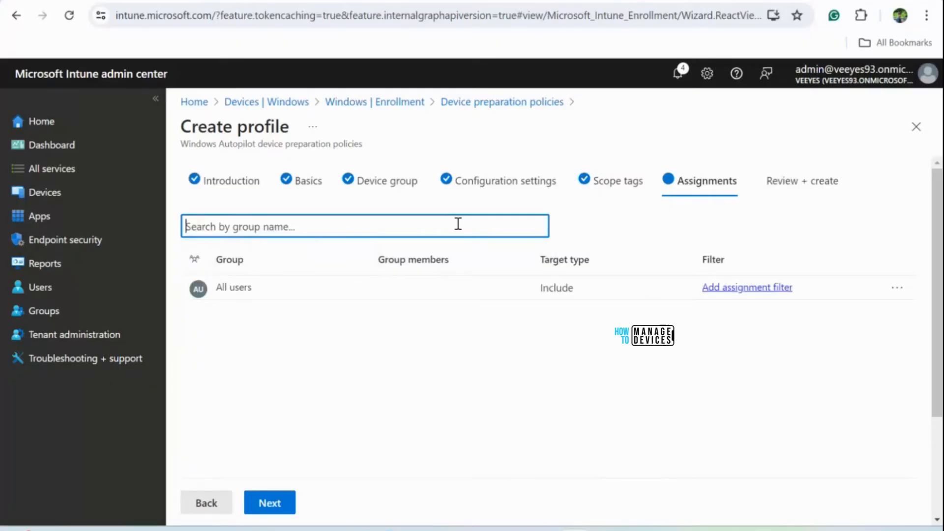
left_click(696, 331)
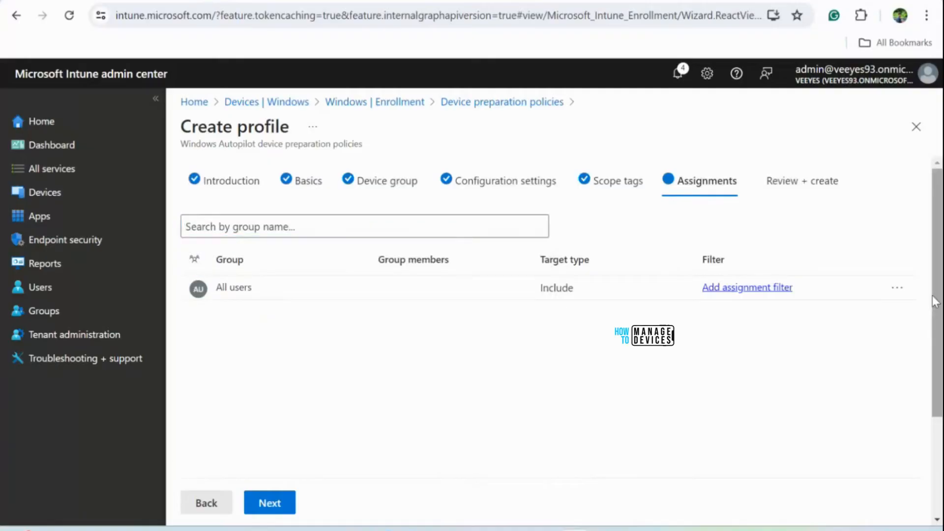
left_click(898, 288)
left_click(861, 307)
Assign the profile to the Autopilot device preparation user group and continue to the review.
left_click(407, 230)
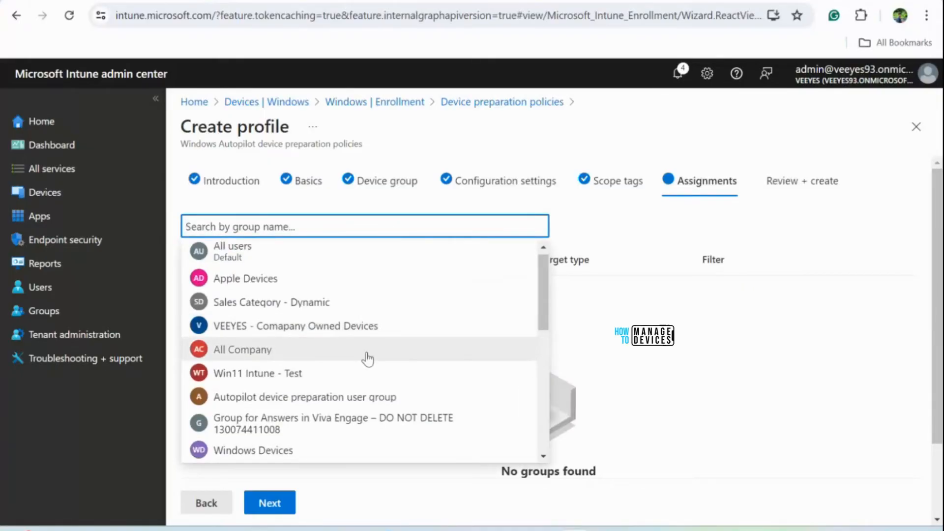
scroll(368, 359, "down", 5)
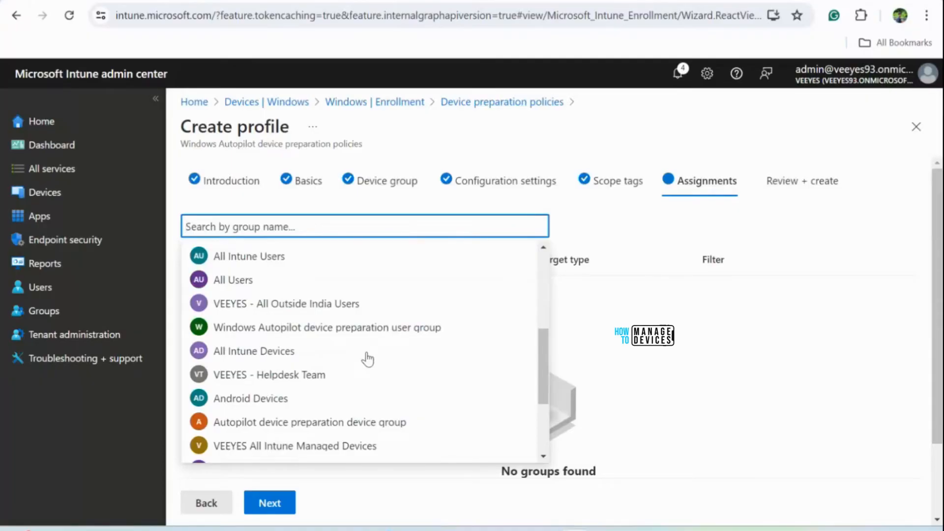
scroll(368, 359, "down", 3)
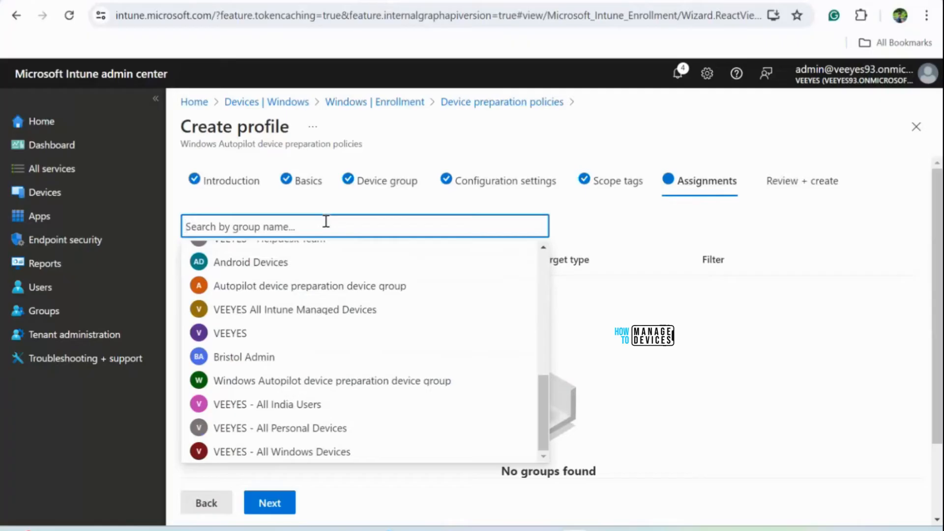
type("Aut")
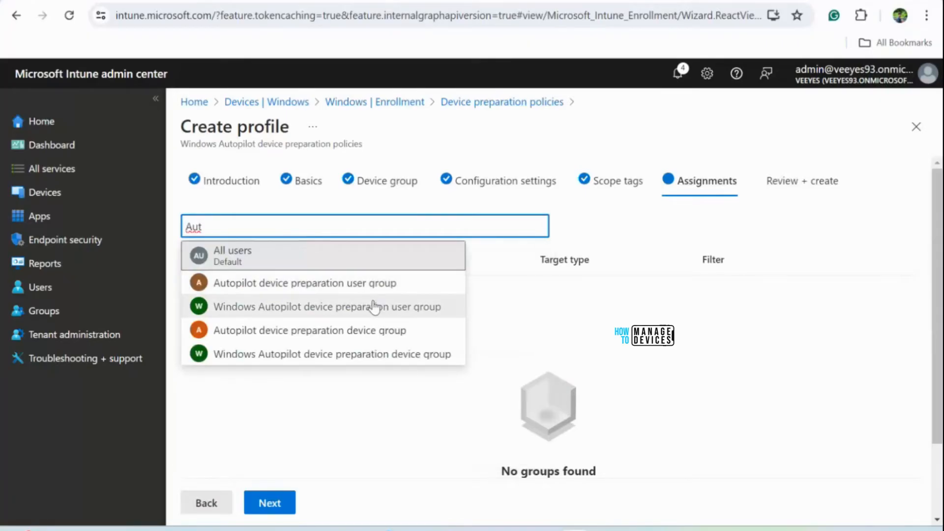
left_click(362, 291)
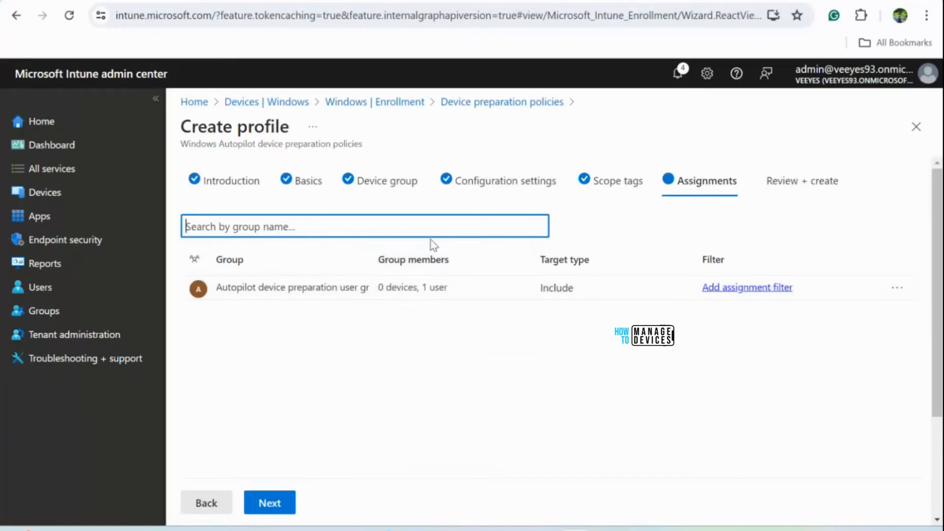
left_click(270, 503)
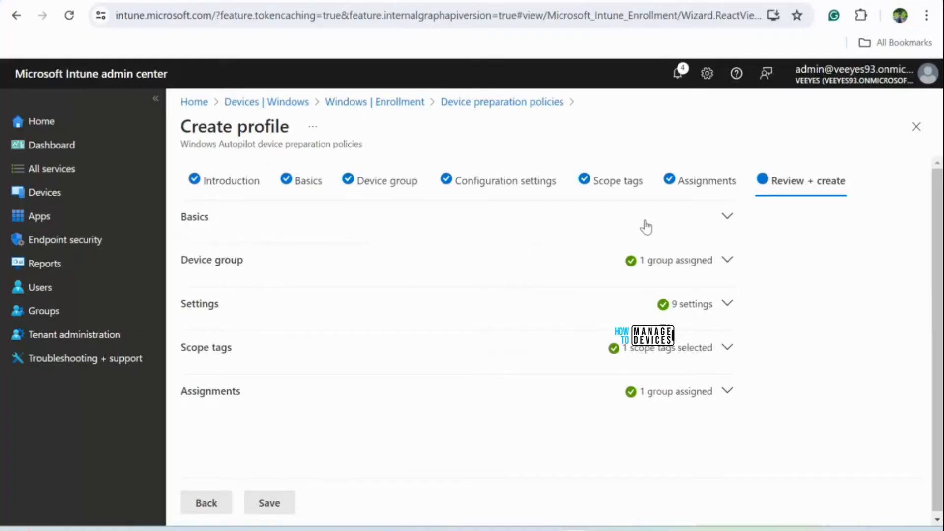
Expand and inspect each section of the review summary.
left_click(570, 222)
left_click(569, 219)
left_click(651, 269)
left_click(651, 268)
left_click(664, 306)
left_click(665, 307)
left_click(652, 350)
left_click(652, 352)
left_click(650, 396)
left_click(650, 399)
left_click(677, 269)
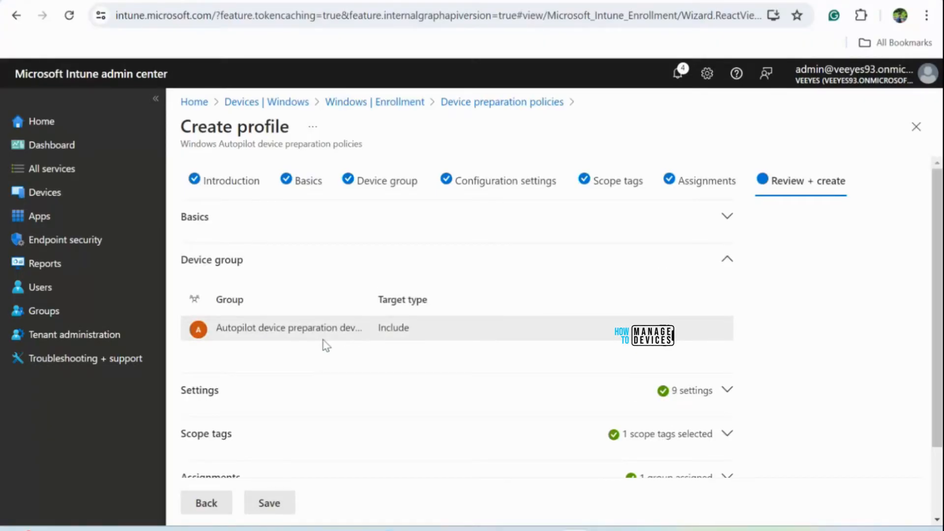
left_click(666, 260)
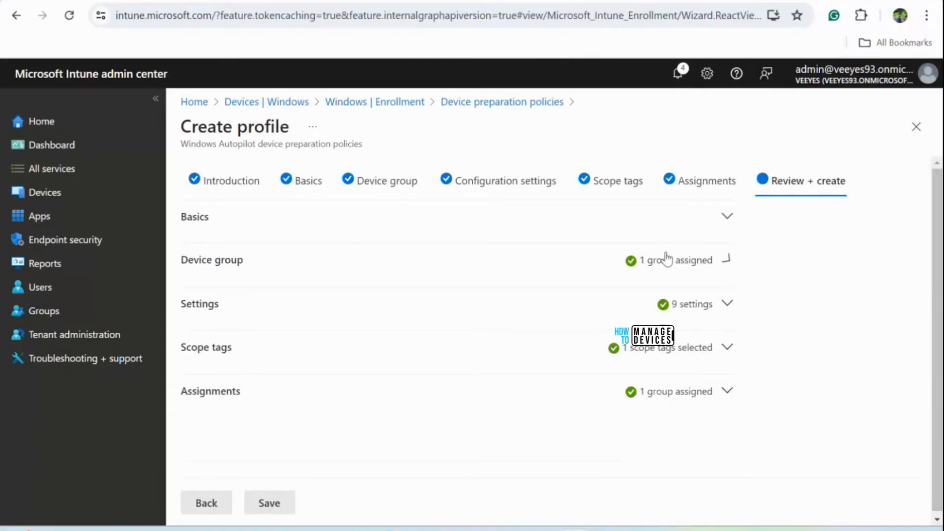
left_click(671, 397)
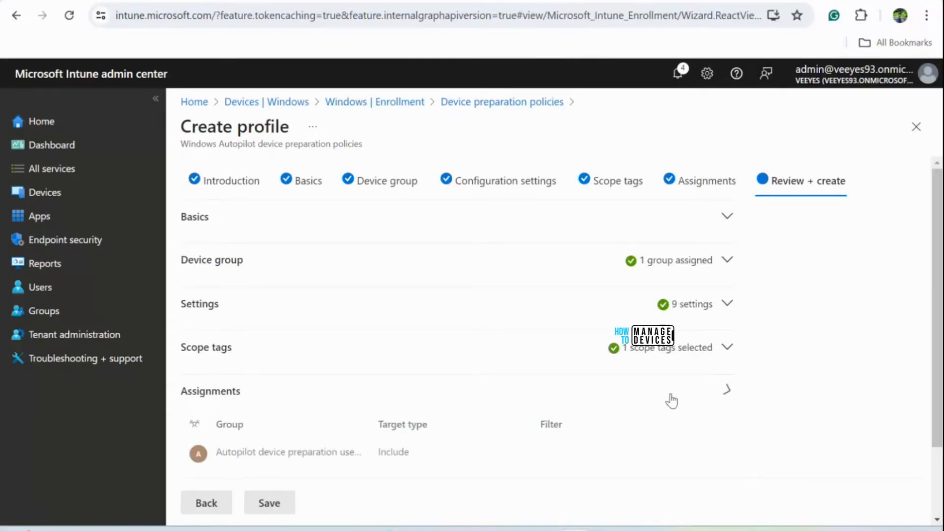
left_click(699, 394)
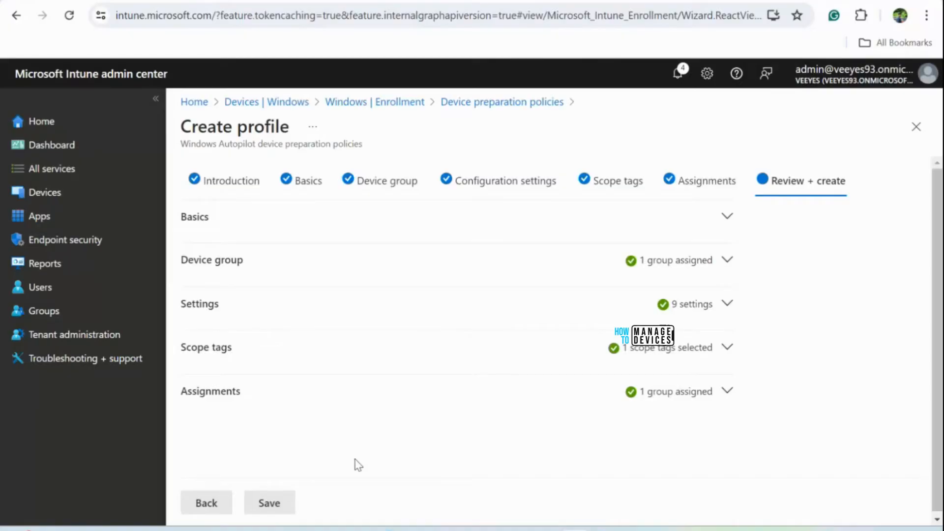
Save the device preparation policy.
left_click(275, 506)
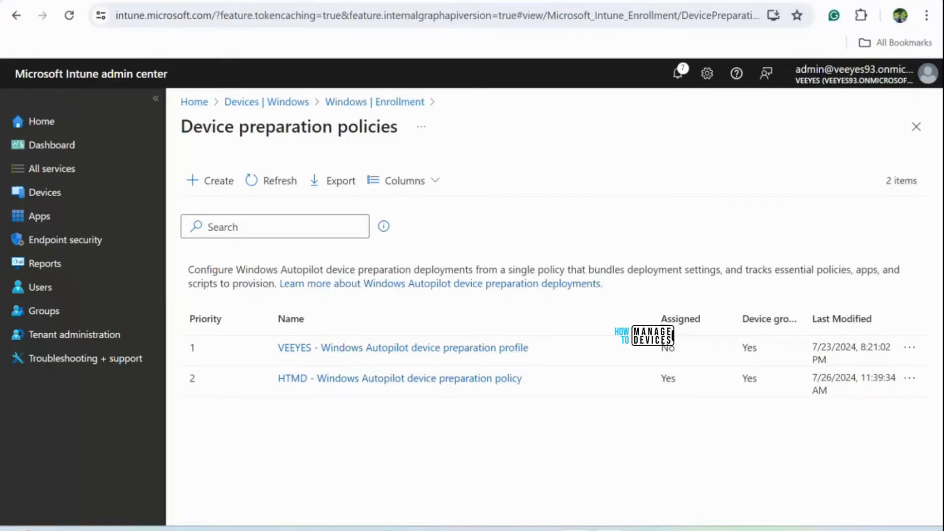
mouse_move(608, 530)
In the virtual machine's Windows setup, confirm United States, choose the English (India) keyboard and skip a second layout.
left_click(571, 453)
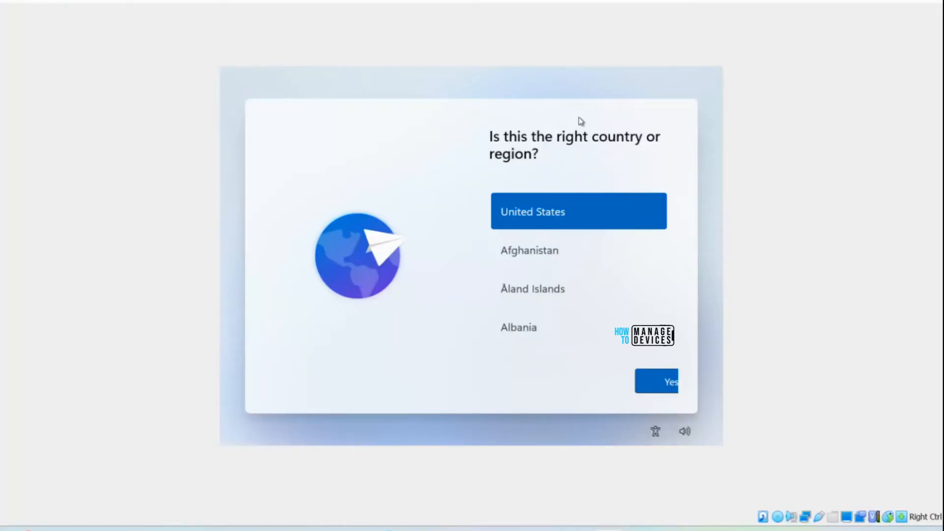
left_click(652, 386)
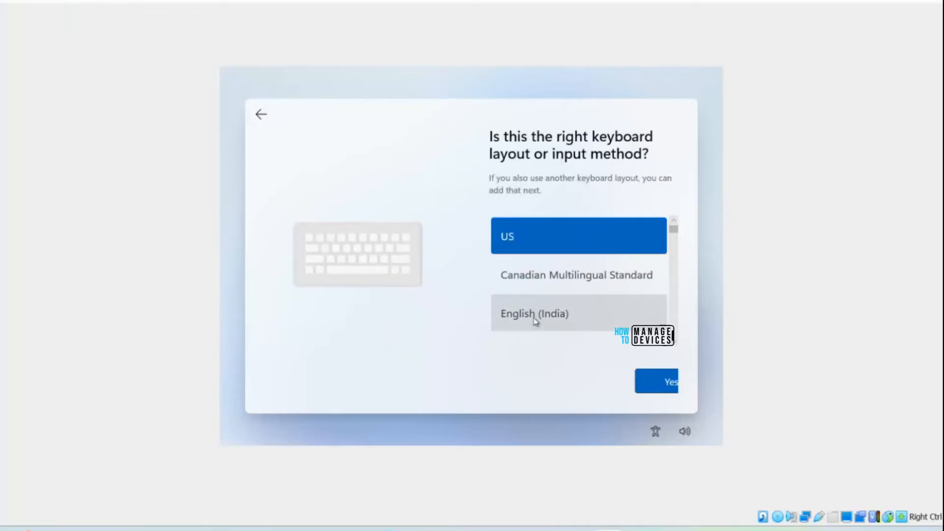
left_click(656, 322)
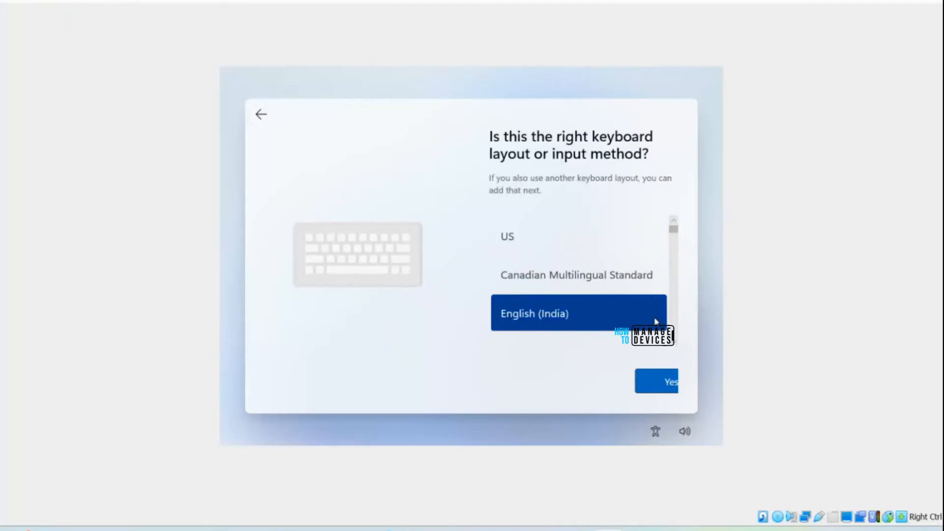
left_click(653, 380)
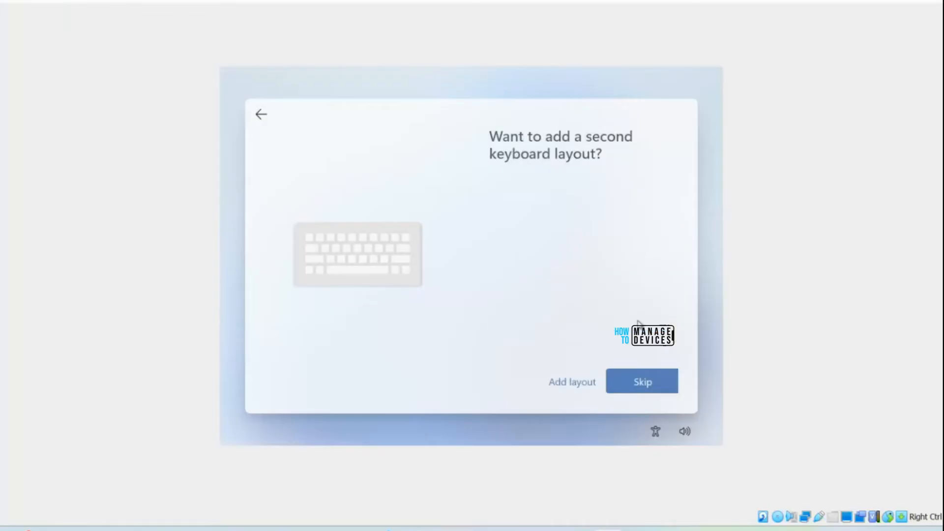
left_click(643, 386)
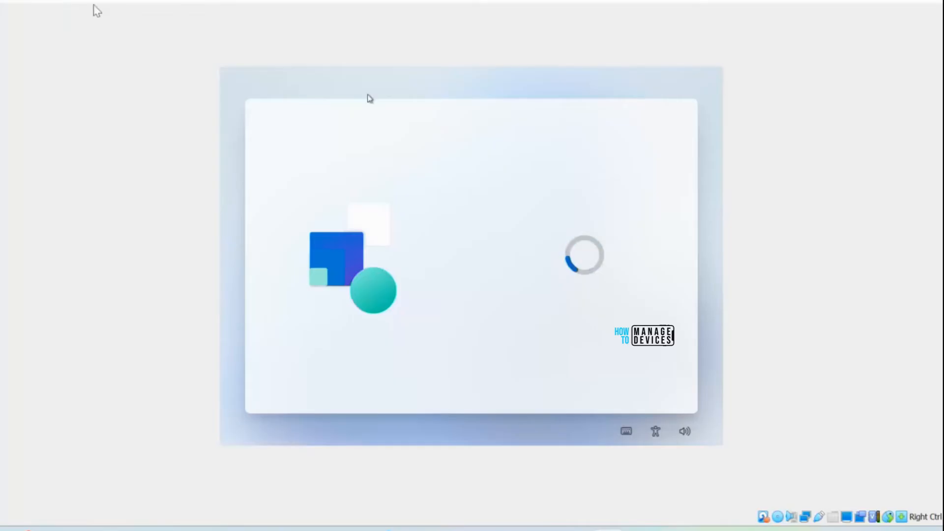
Switch the virtual machine window to Scaled Mode.
left_click(105, 2)
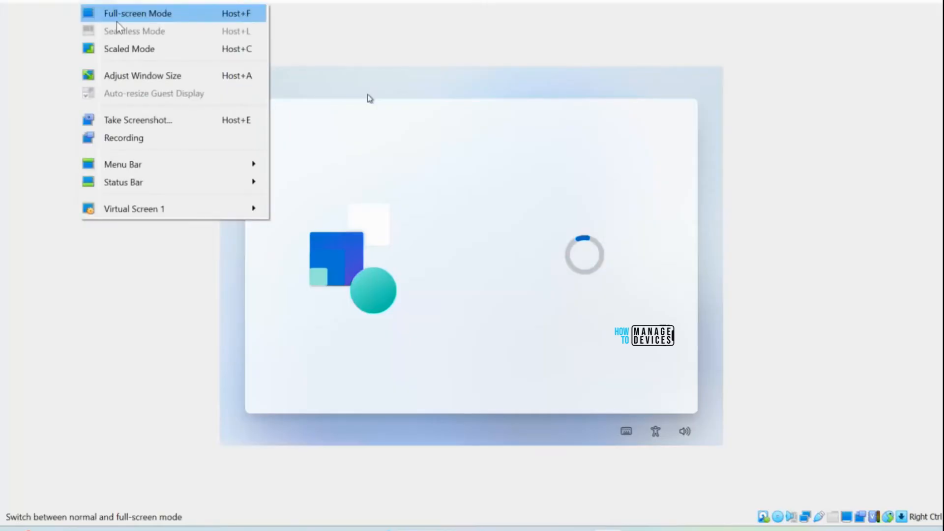
left_click(128, 50)
left_click(453, 311)
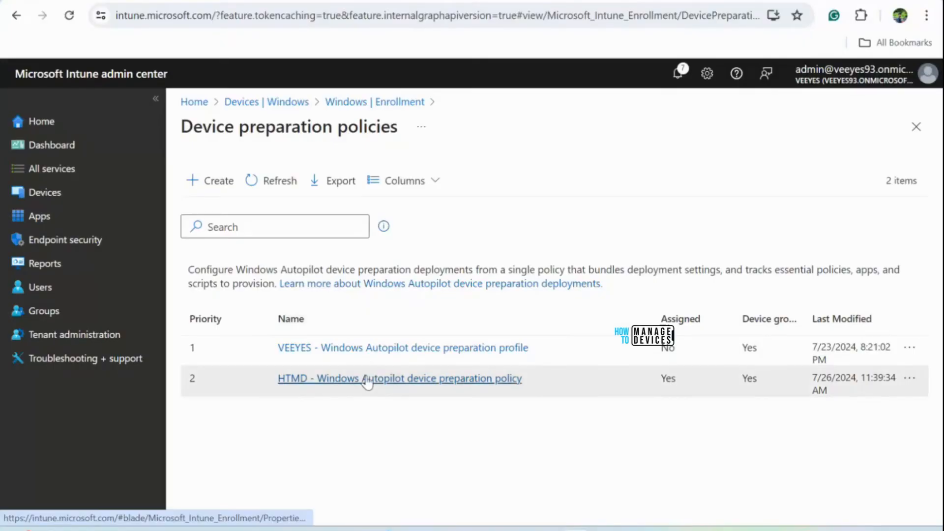
Open the saved policy and inspect its Settings, Device group, Scope tags and Assignments sections.
left_click(366, 379)
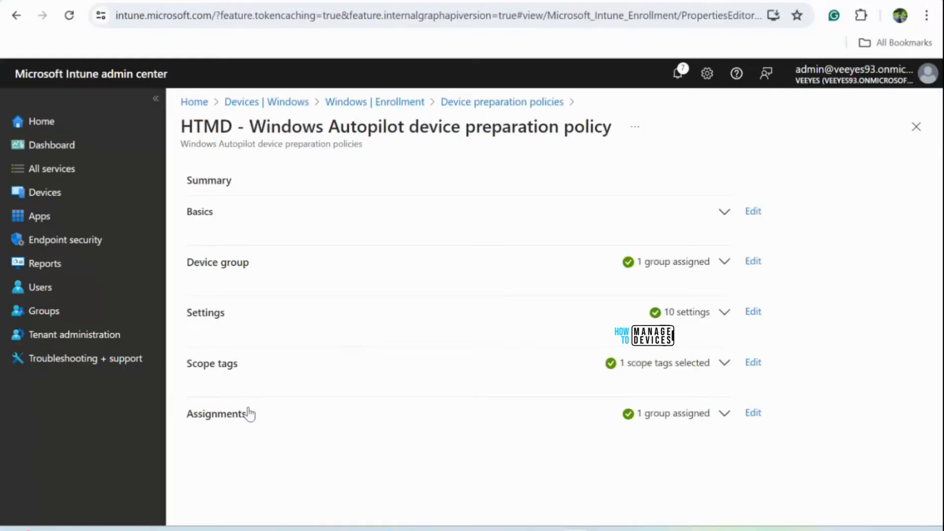
left_click(224, 313)
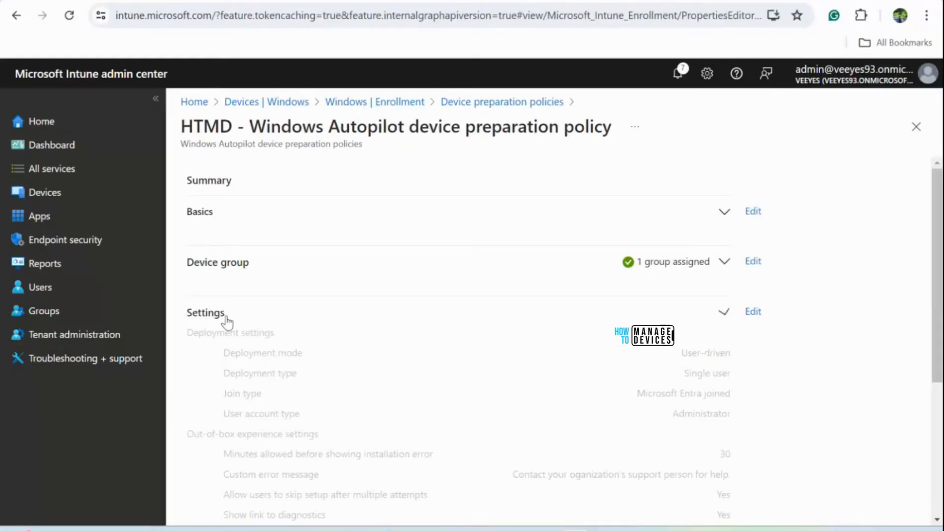
left_click(226, 312)
left_click(224, 265)
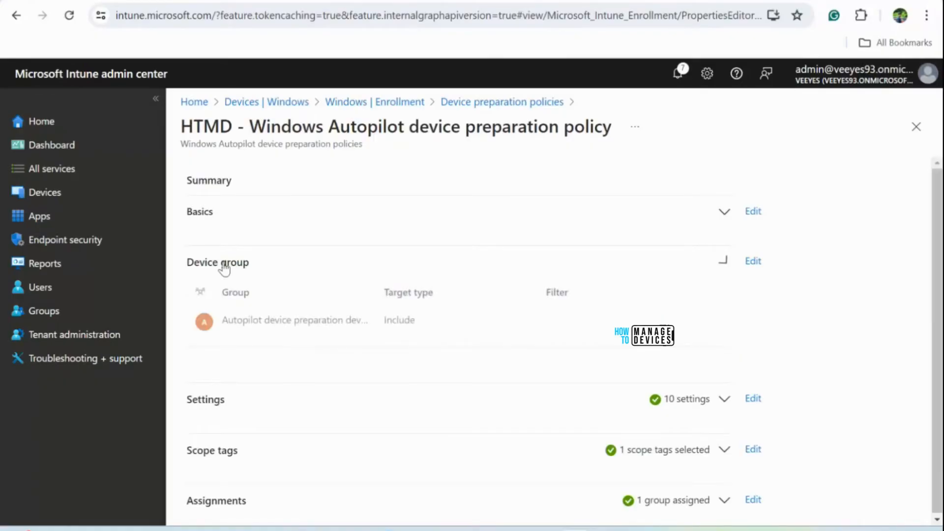
left_click(223, 266)
left_click(222, 216)
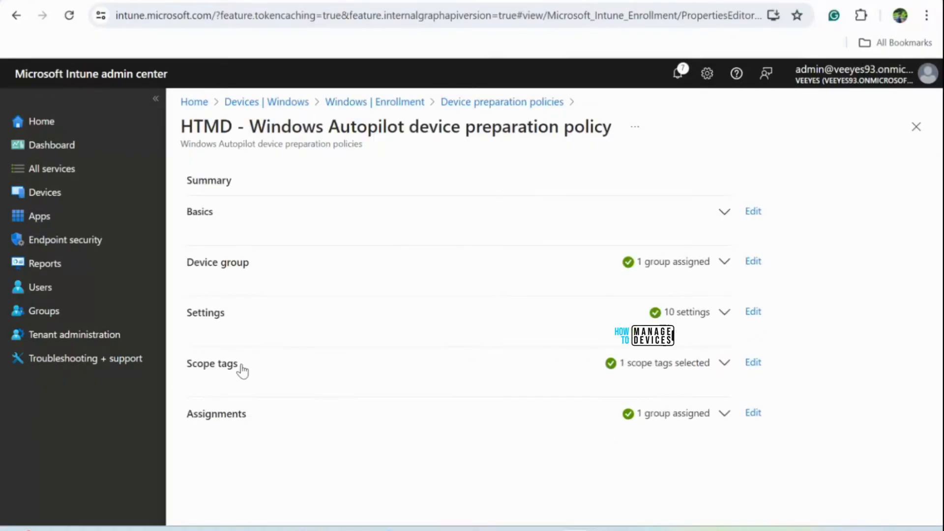
left_click(233, 317)
scroll(265, 364, "down", 4)
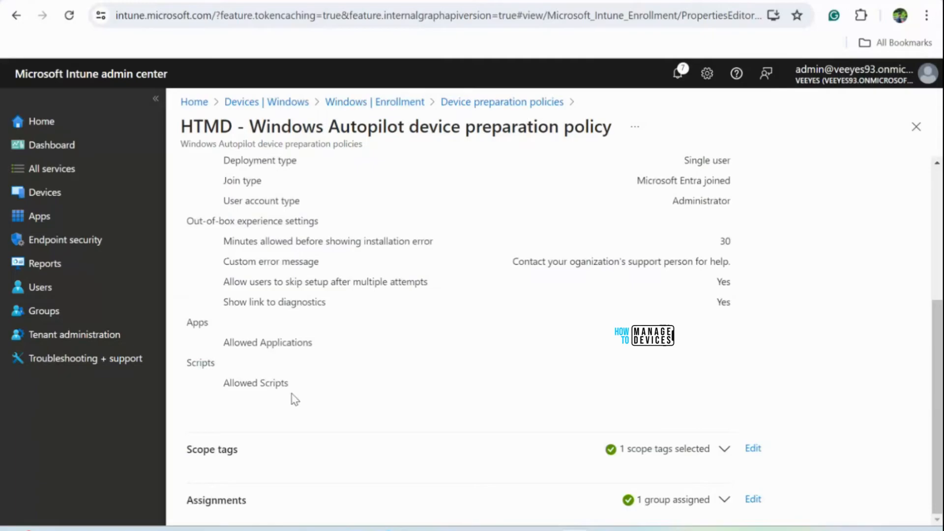
left_click(281, 450)
scroll(278, 423, "down", 2)
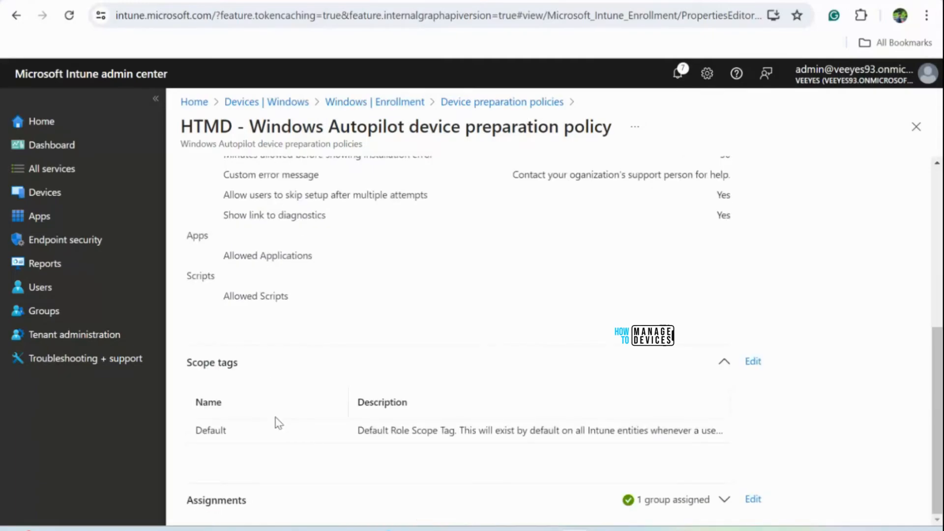
Expand and review the policy's Assignments, Scope tags and Device group sections.
left_click(270, 497)
scroll(274, 401, "down", 2)
scroll(280, 402, "up", 1)
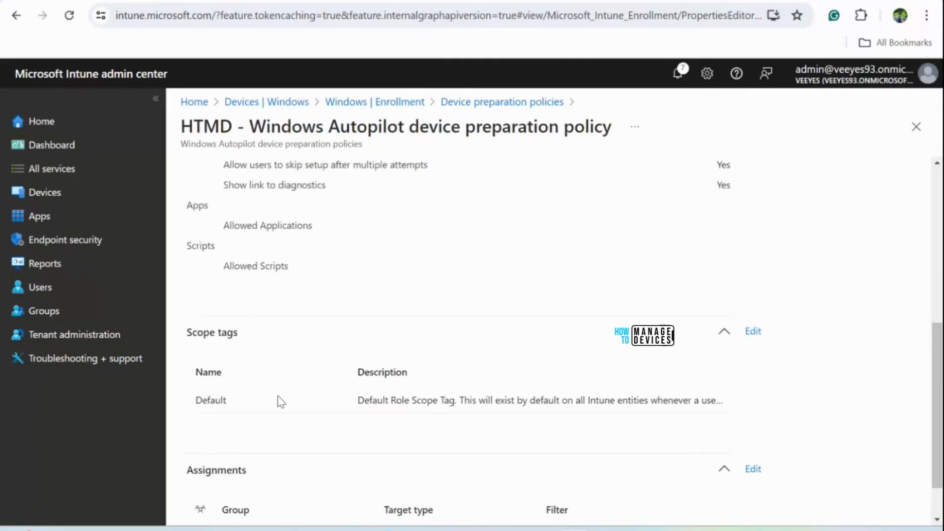
scroll(280, 402, "up", 10)
left_click(266, 347)
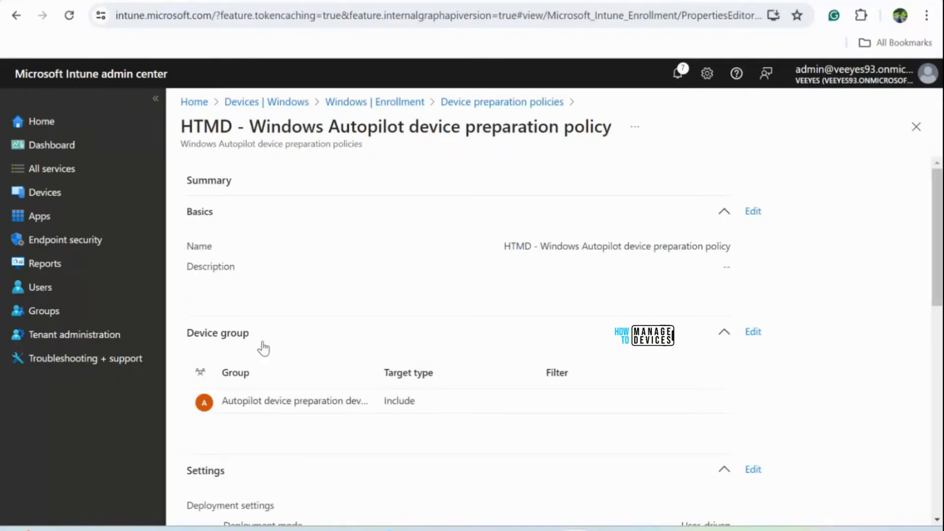
scroll(284, 348, "down", 5)
scroll(284, 348, "up", 5)
Return to Windows Enrollment, reopen the HTMD device preparation policy from the Device preparation policies list, and view its Settings section.
left_click(372, 103)
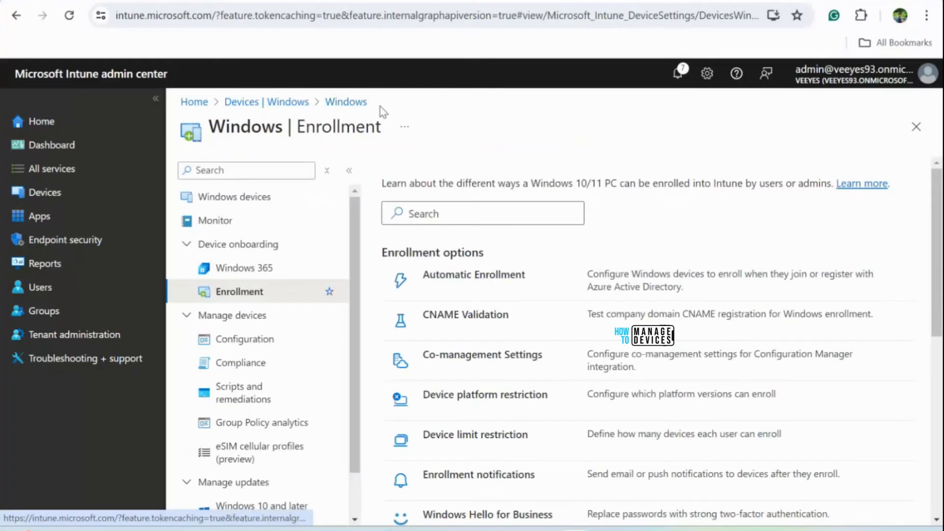
scroll(474, 444, "down", 8)
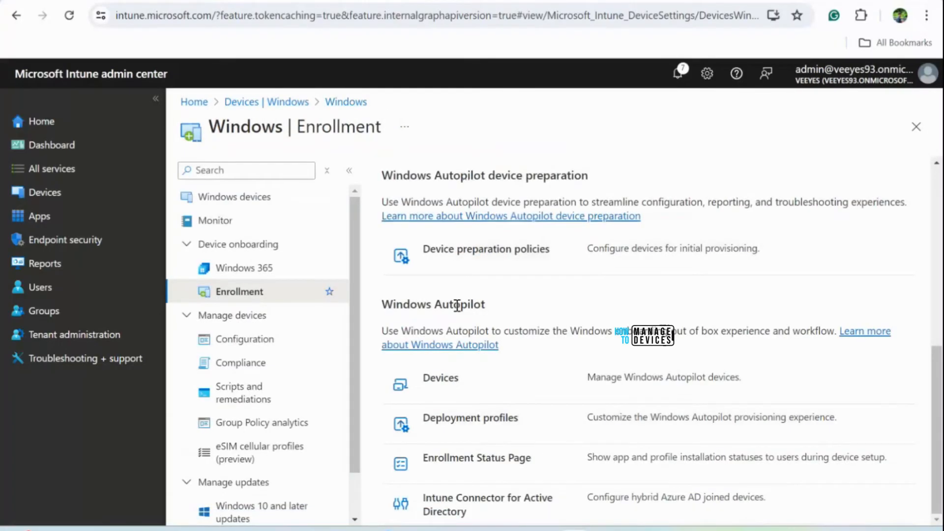
left_click(473, 250)
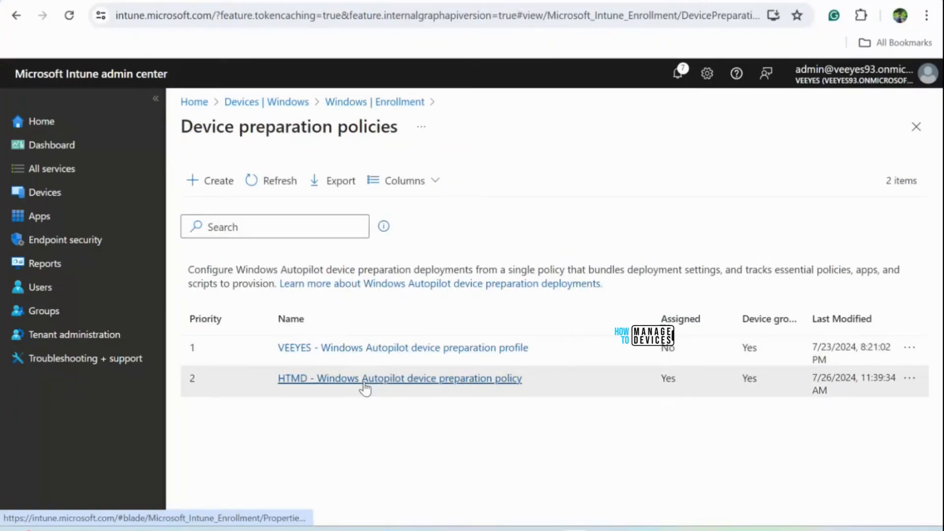
left_click(364, 387)
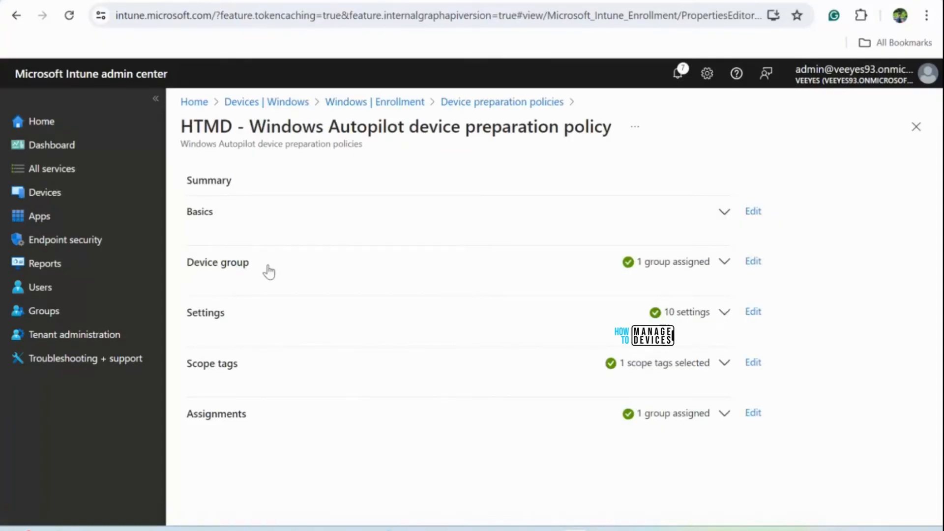
left_click(380, 104)
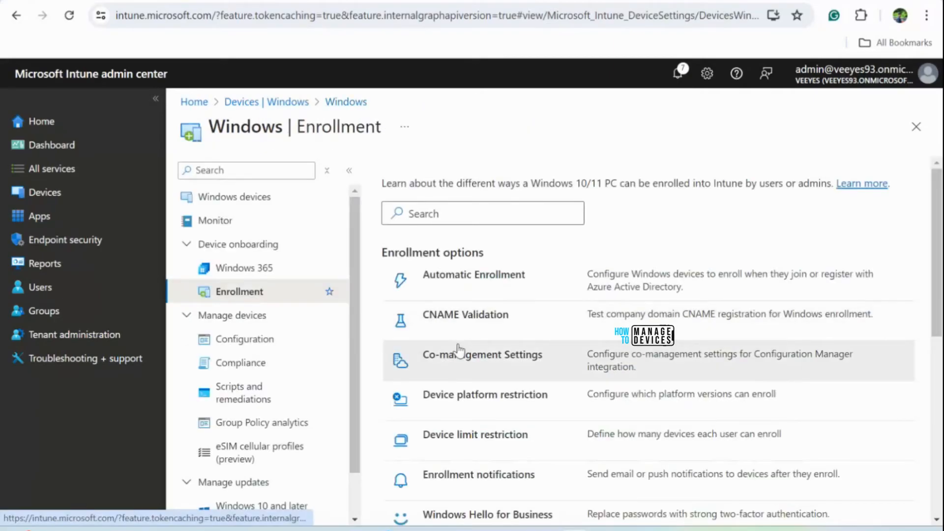
scroll(458, 350, "down", 10)
scroll(454, 337, "down", 1)
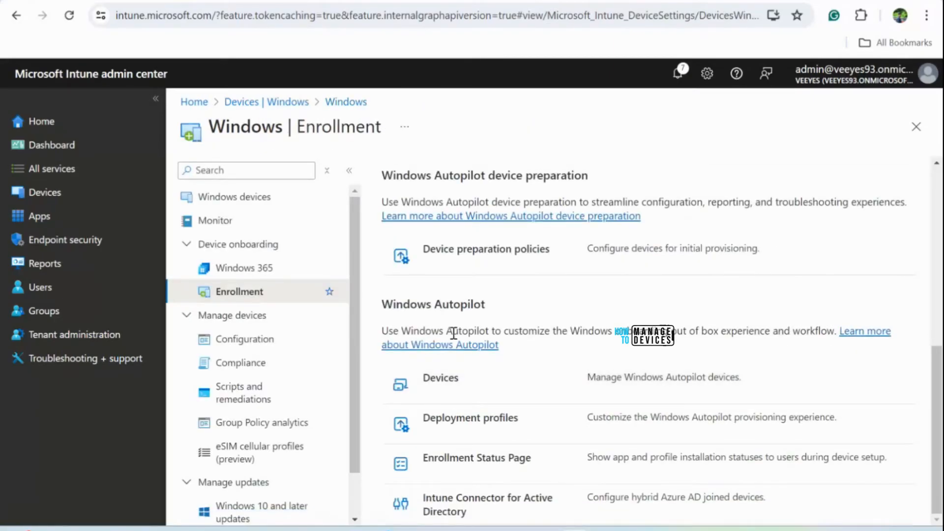
left_click(462, 250)
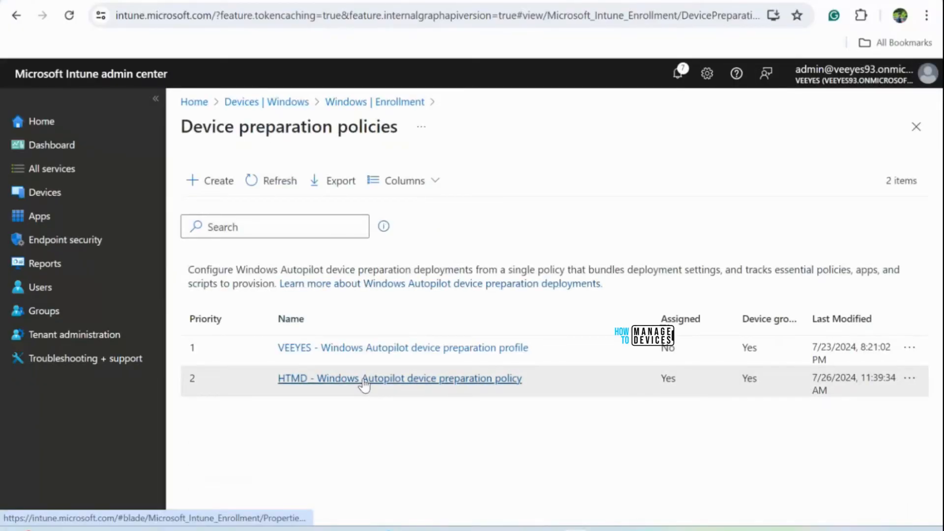
left_click(363, 385)
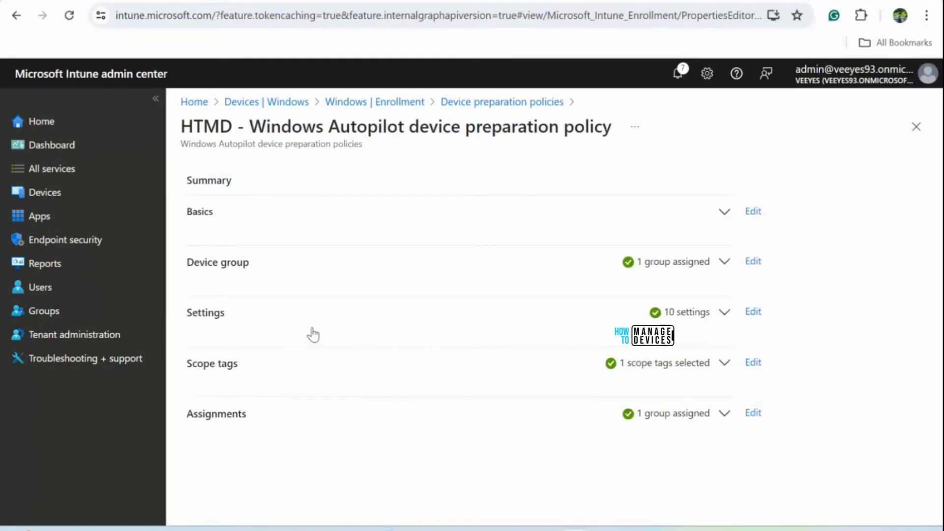
left_click(724, 313)
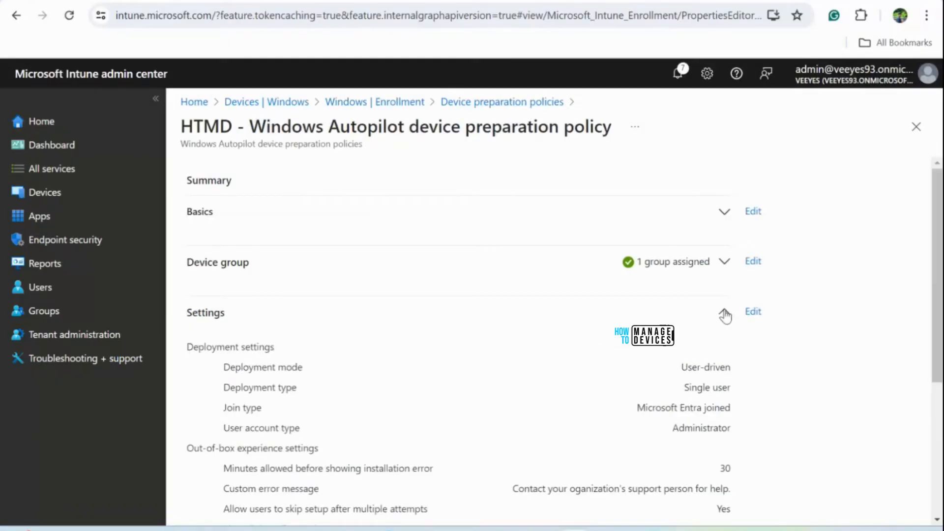
left_click(724, 313)
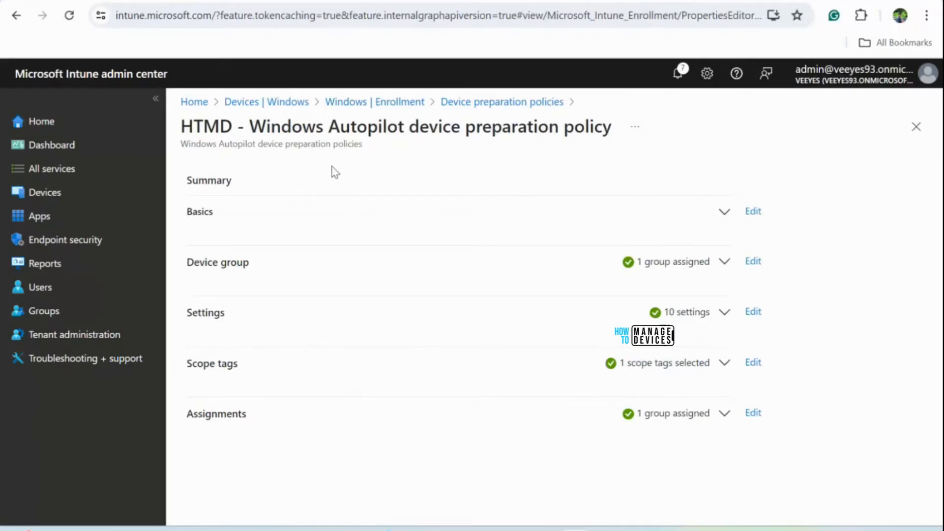
Go back to the Device preparation policies list, briefly starting and closing a new profile.
left_click(389, 103)
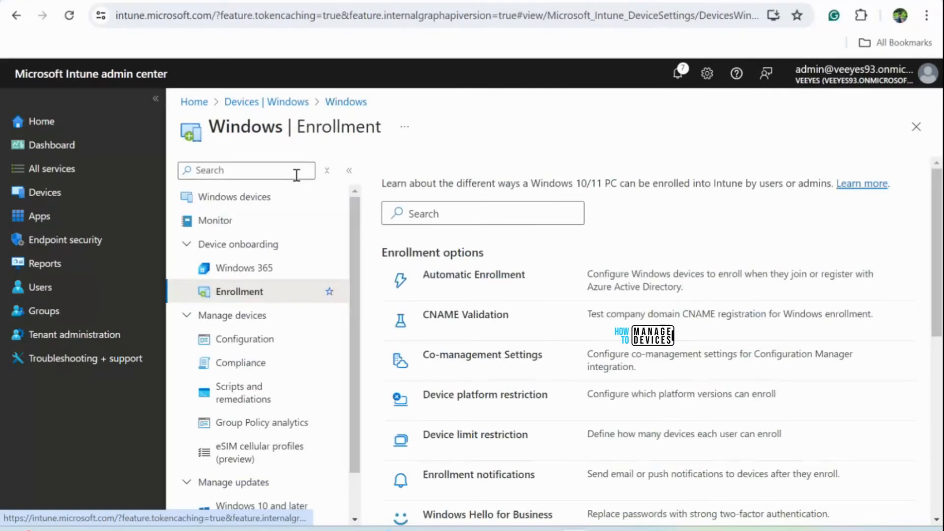
scroll(437, 334, "down", 4)
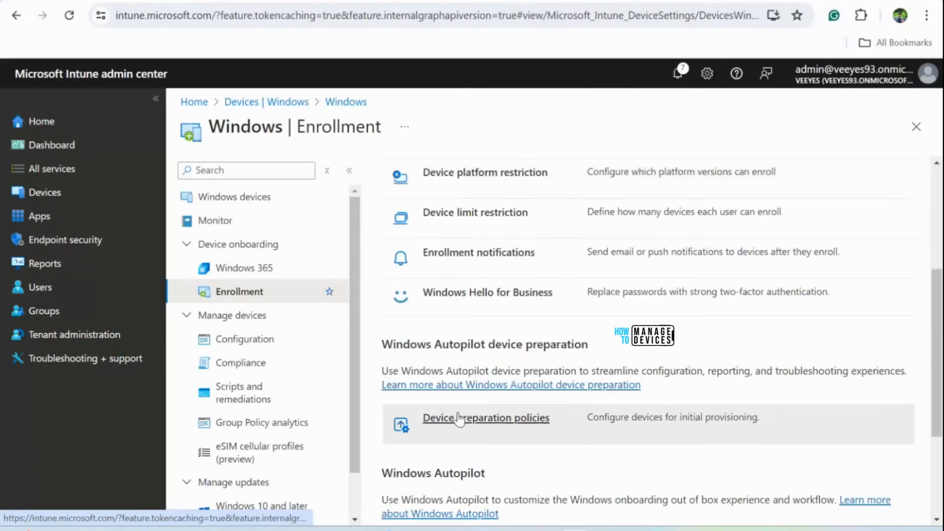
left_click(459, 418)
left_click(216, 181)
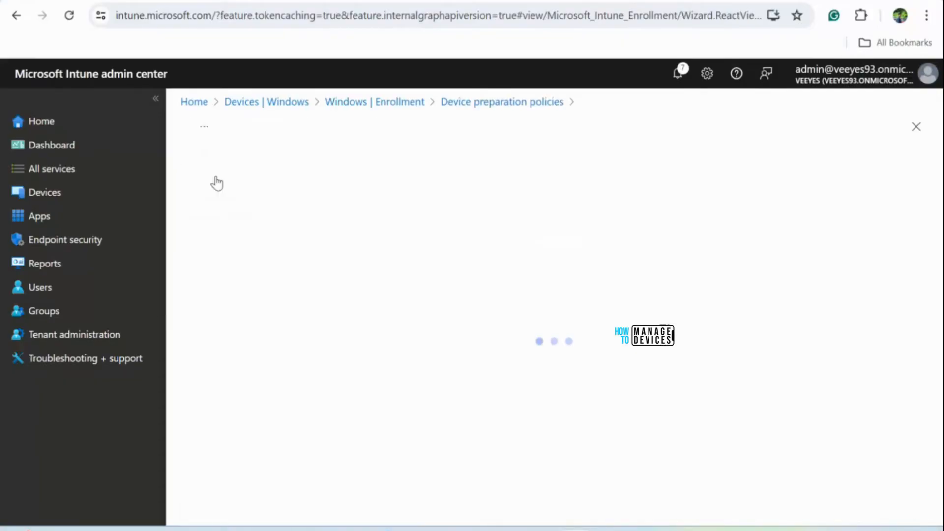
left_click(918, 126)
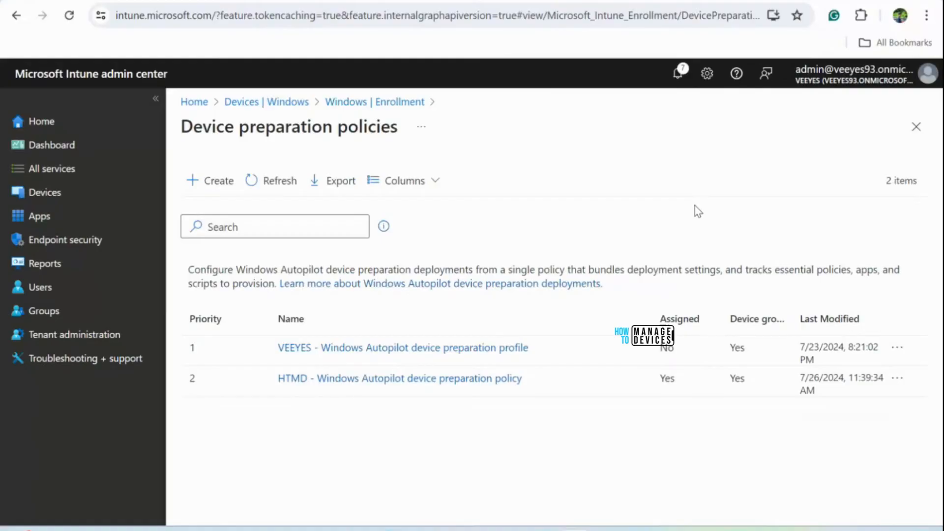
In the virtual machine, accept the Windows license agreement and enter the work account's e-mail address to sign in.
key("alt+Tab")
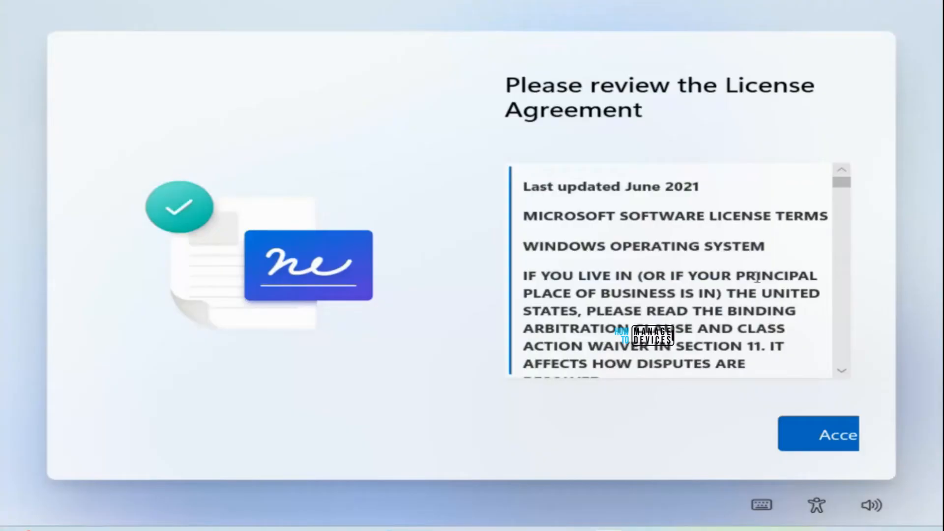
left_click(827, 432)
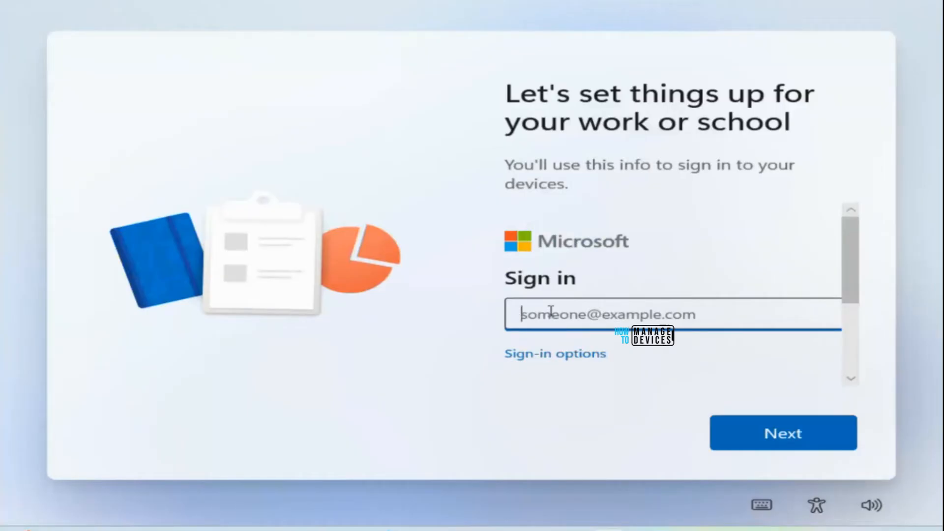
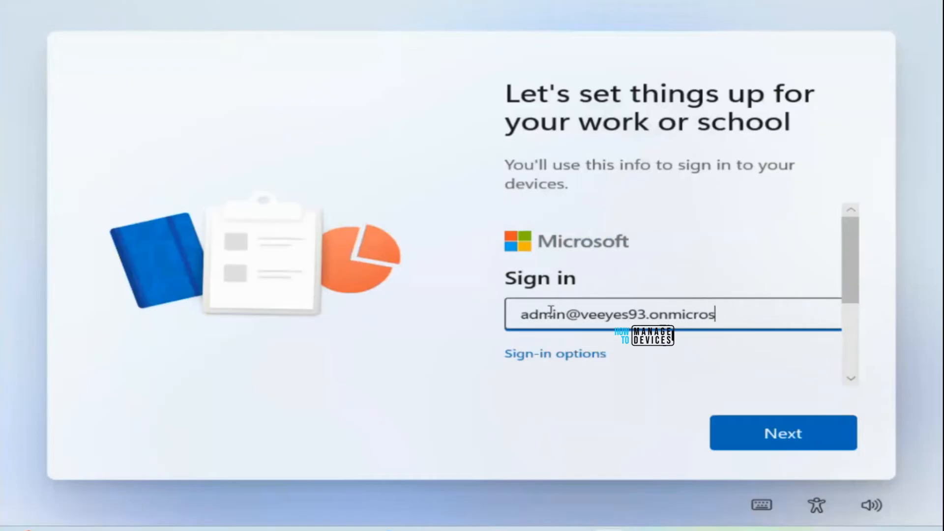
key("Return")
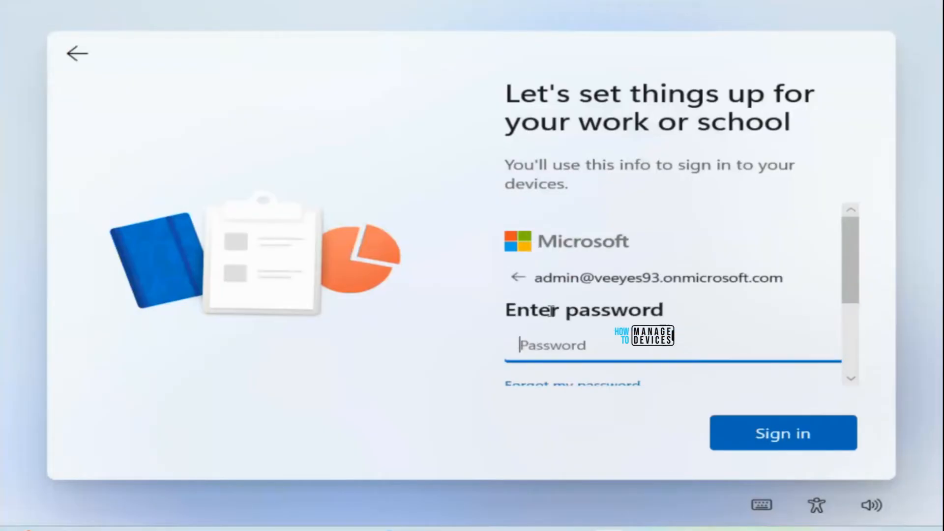
Enter the work account password and sign in.
type("•••••••")
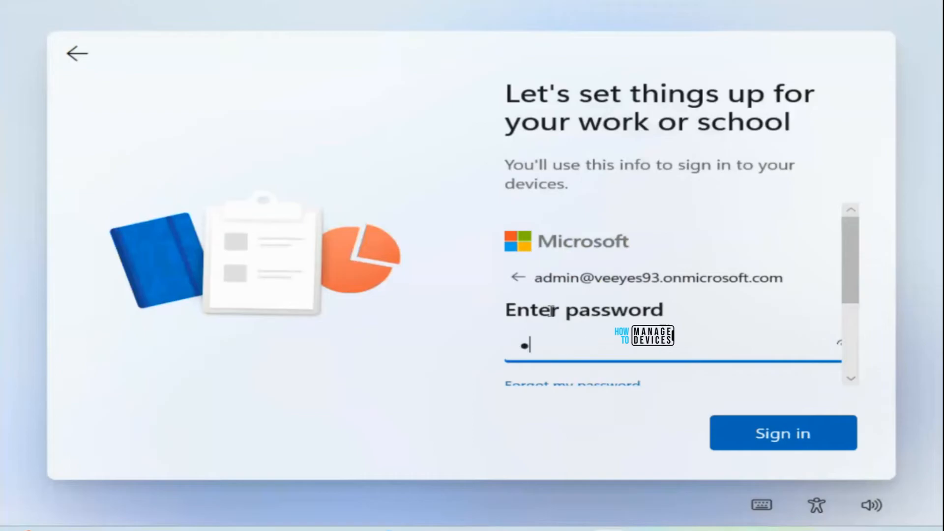
type("••••")
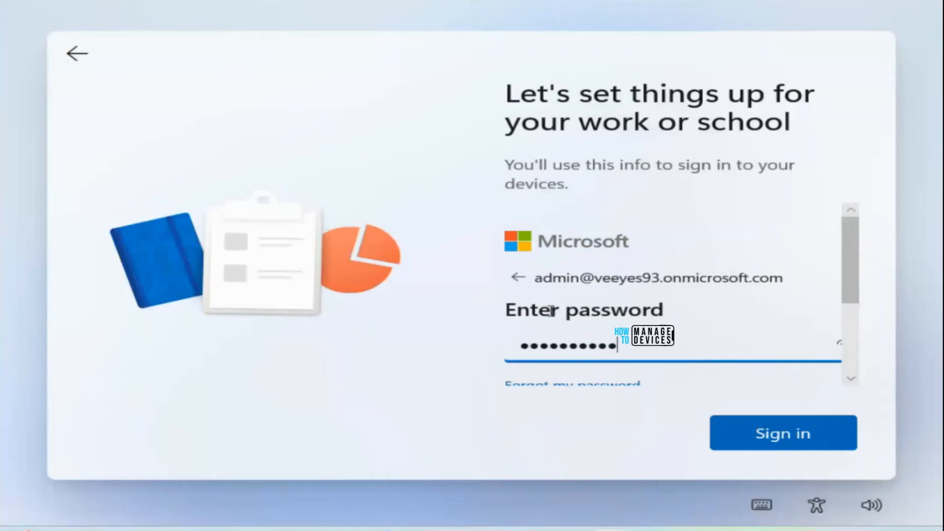
key("Return")
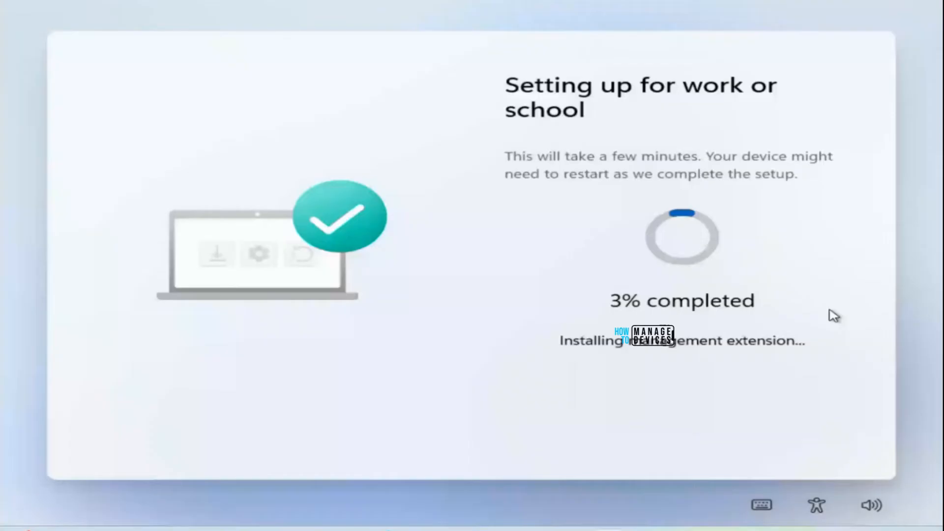
Open a command prompt during setup, run appwiz.cpl to check installed programs, then close it and minimize the prompt.
key("shift+F10")
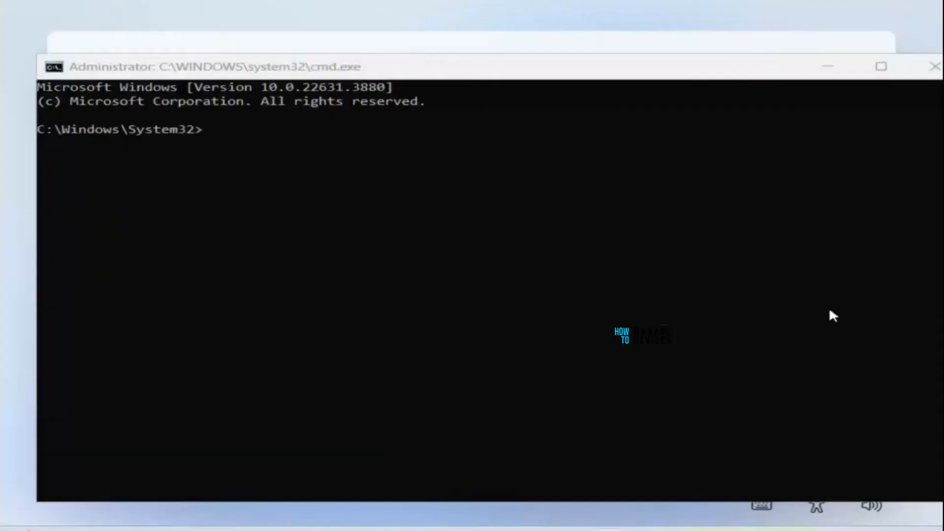
left_click(270, 185)
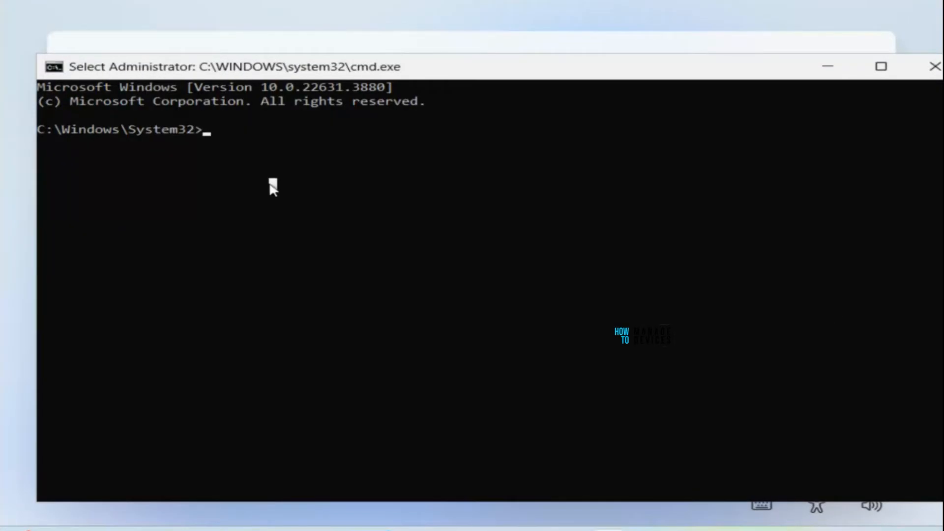
type("appwiz.cpl")
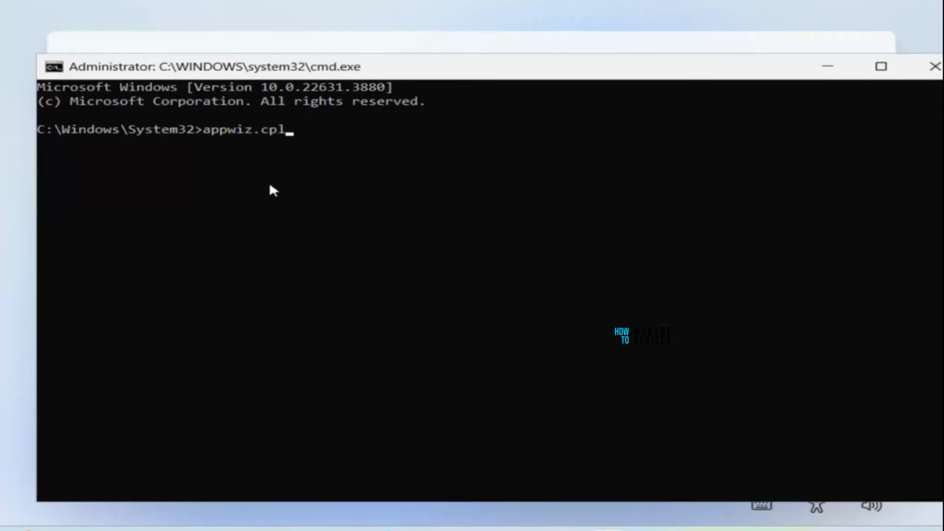
key("Return")
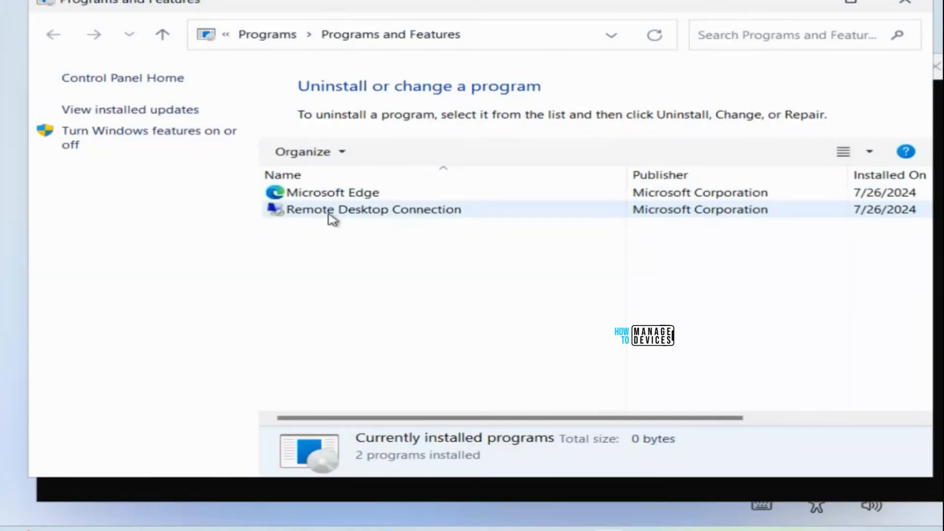
left_click(812, 7)
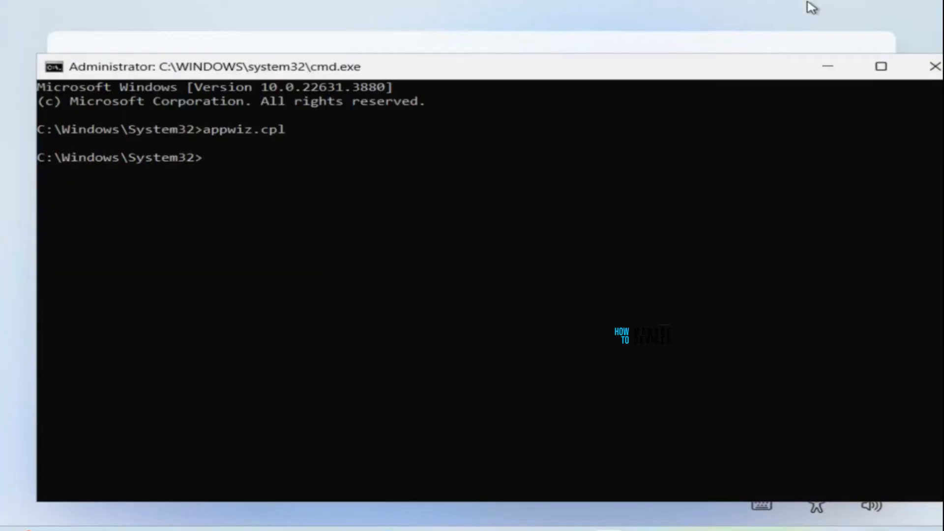
left_click(832, 69)
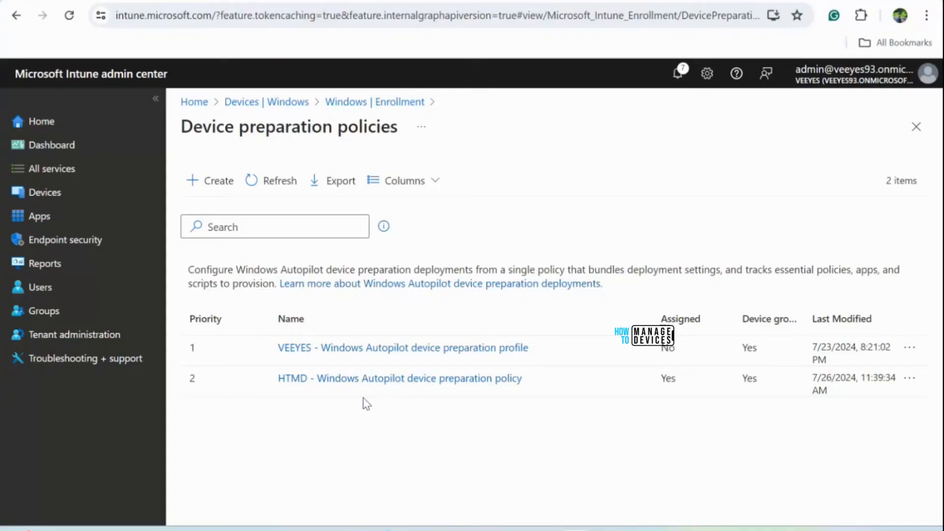
Reopen the HTMD device preparation policy and review its deployment and out-of-box experience settings.
left_click(210, 181)
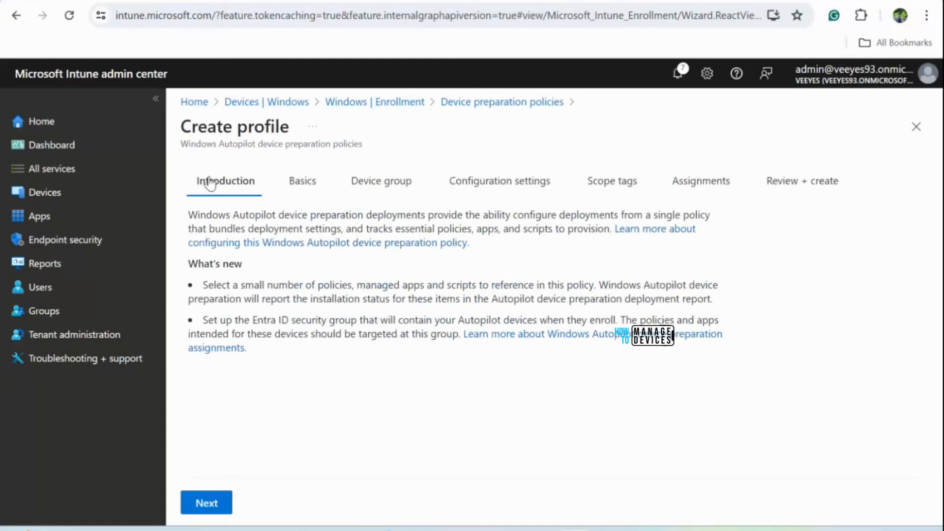
left_click(466, 105)
left_click(291, 379)
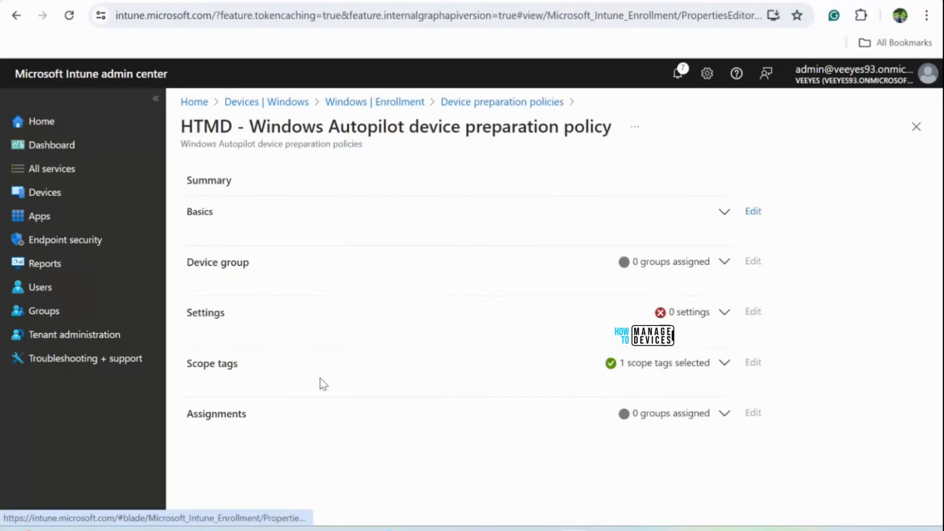
left_click(232, 322)
scroll(600, 355, "down", 4)
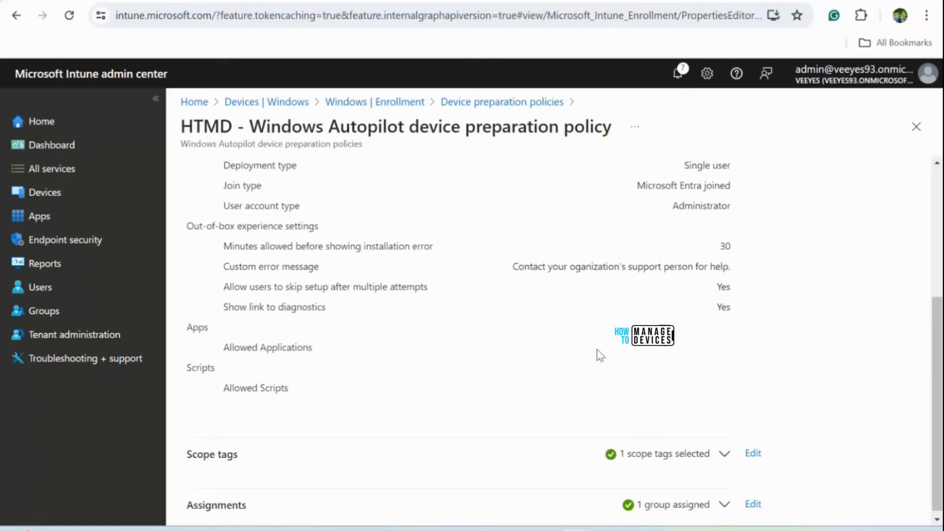
scroll(600, 355, "up", 3)
scroll(598, 354, "down", 3)
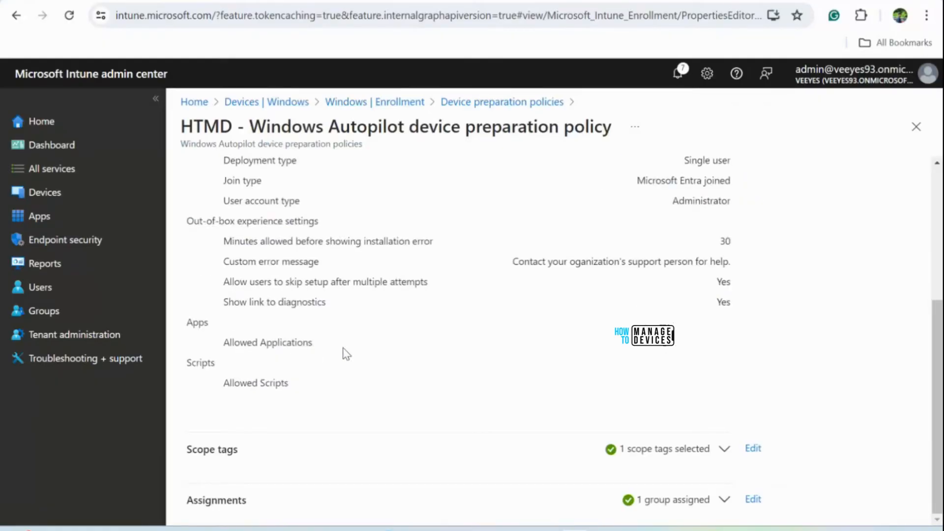
Examine the HTMD policy summary's device group, deployment, out-of-box experience, scope tag and assignment sections.
scroll(275, 344, "up", 3)
scroll(300, 409, "down", 2)
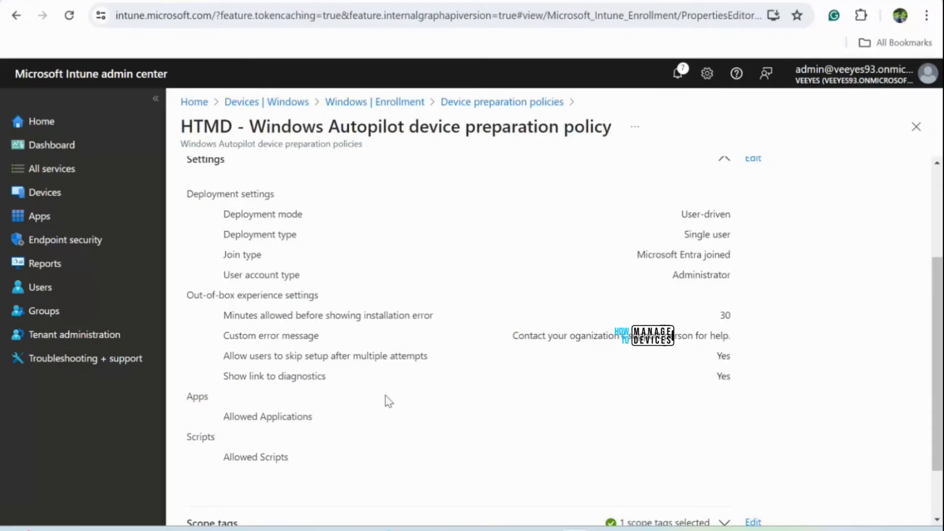
scroll(387, 394, "up", 1)
scroll(387, 397, "up", 3)
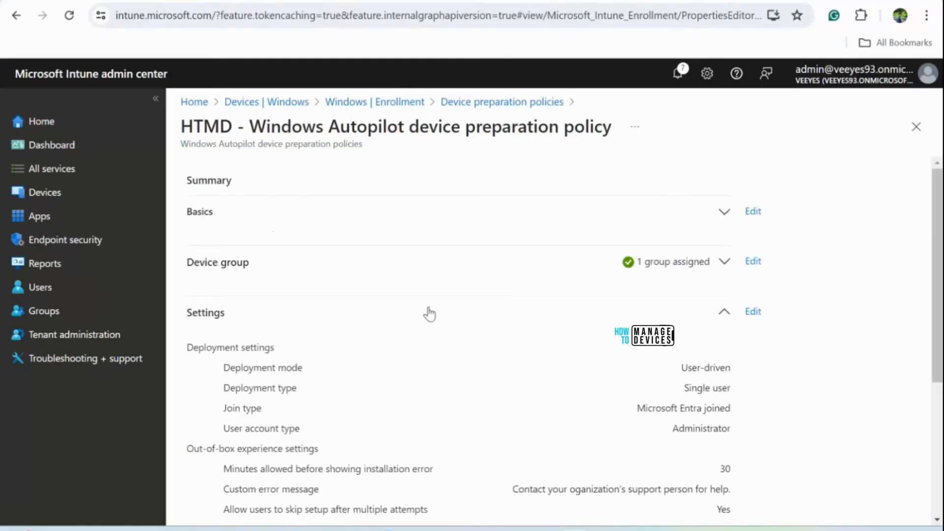
scroll(457, 368, "down", 4)
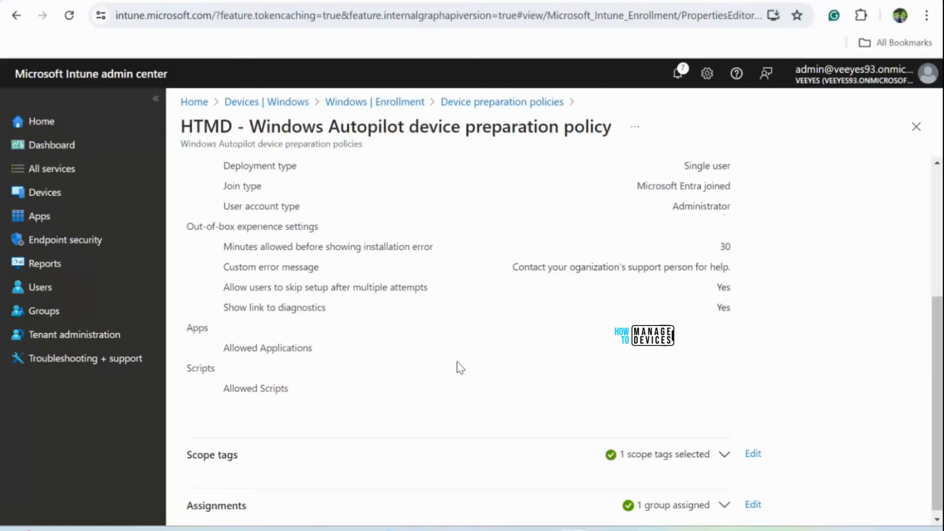
scroll(457, 368, "up", 4)
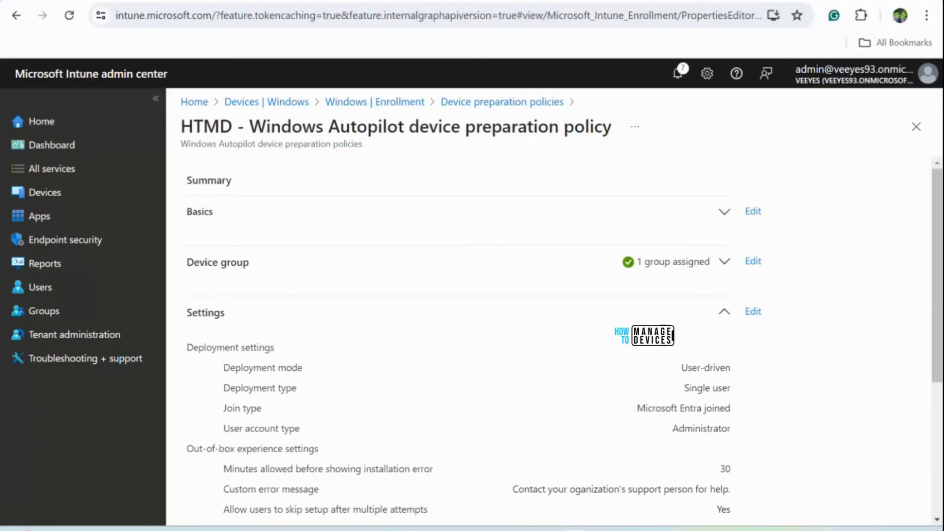
left_click(609, 529)
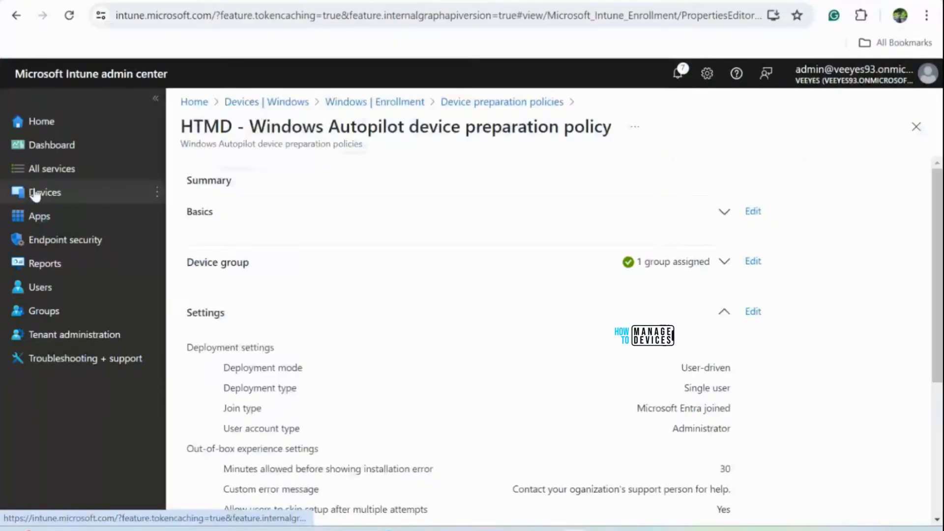
Open the Windows Autopilot device preparation deployments monitoring report and refresh it.
left_click(36, 195)
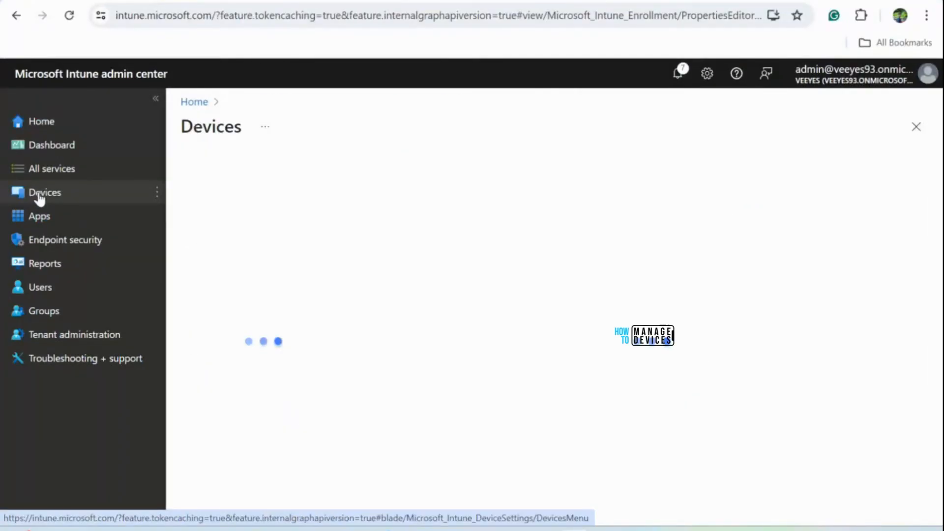
left_click(212, 246)
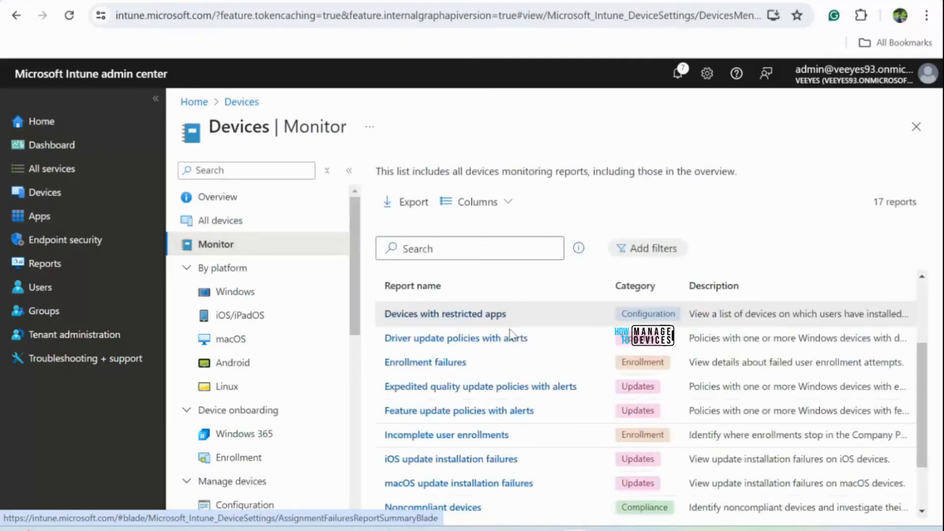
scroll(512, 339, "down", 2)
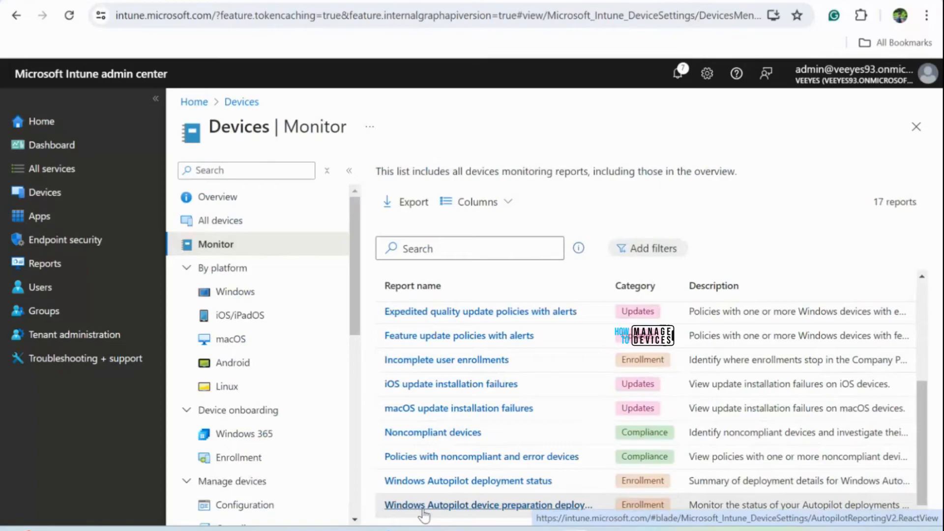
left_click(555, 510)
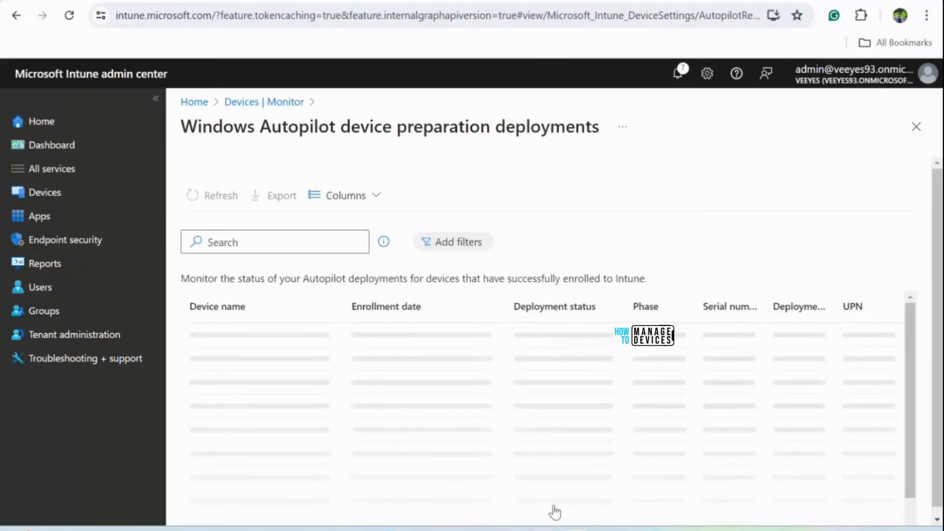
left_click(199, 198)
Switch to the Client3 virtual machine, open a command prompt, run appwiz.cpl to list installed programs, then close it and minimize the prompt.
mouse_move(609, 530)
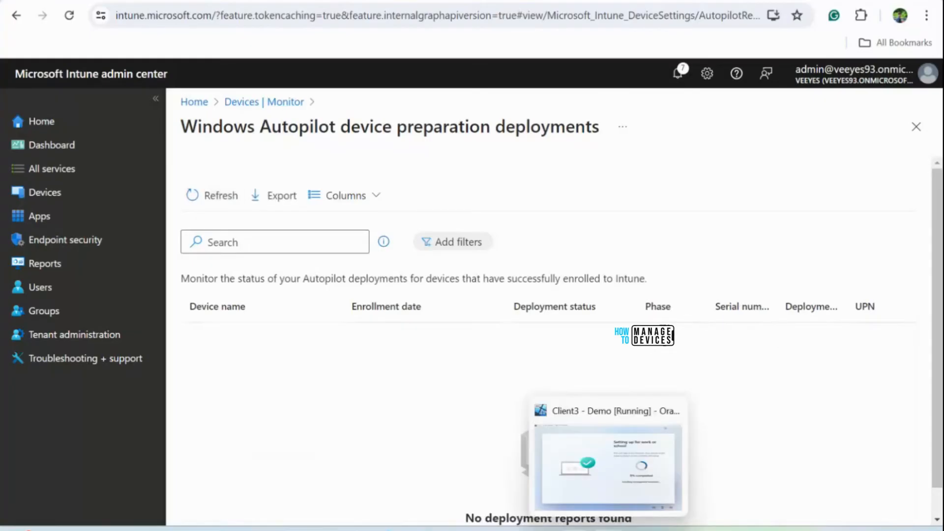
left_click(619, 483)
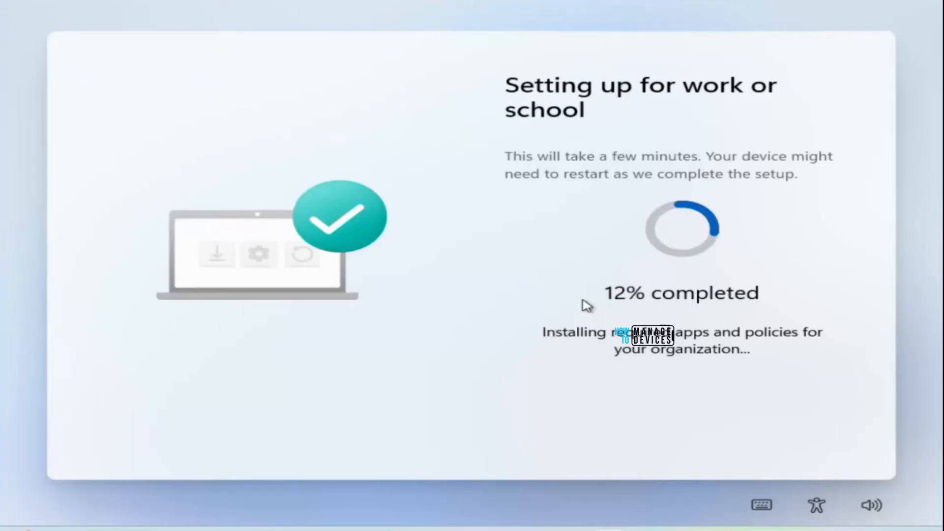
key("shift+F10")
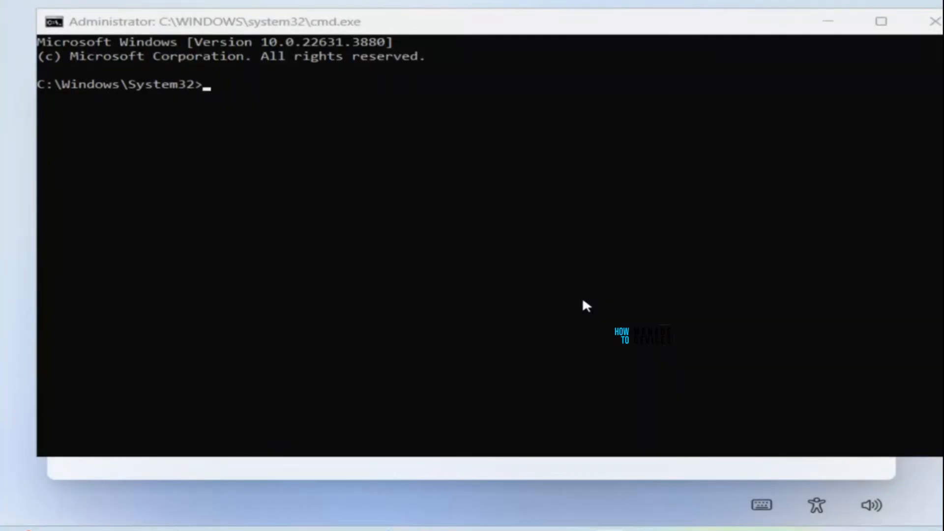
left_click(402, 165)
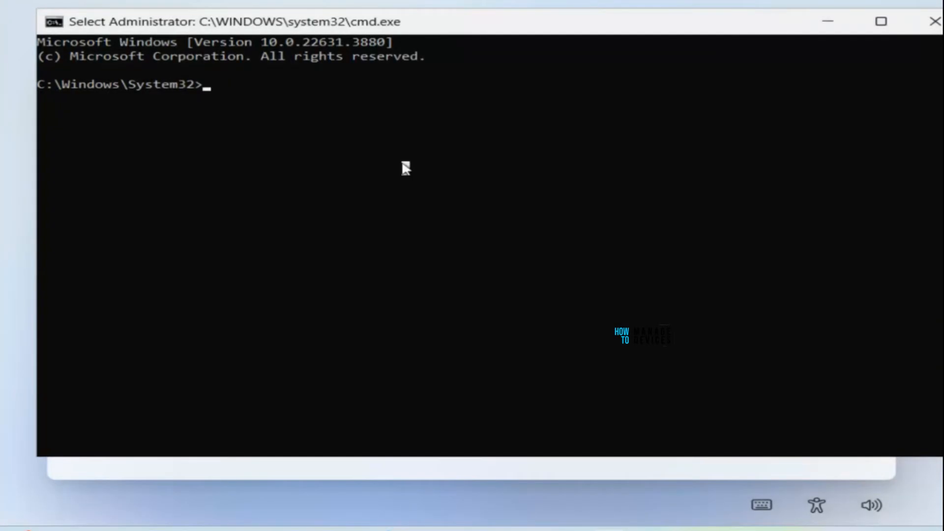
type("appwiz.cpl")
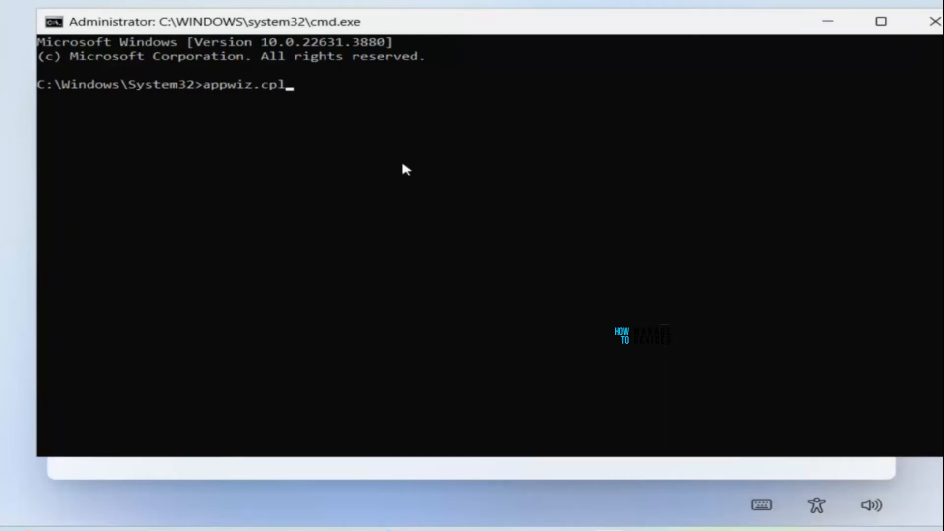
key("Return")
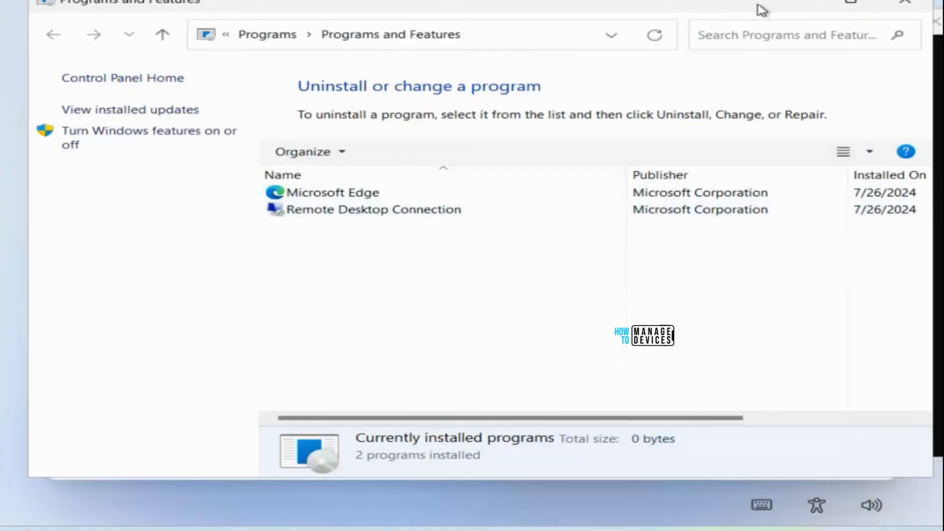
left_click(805, 7)
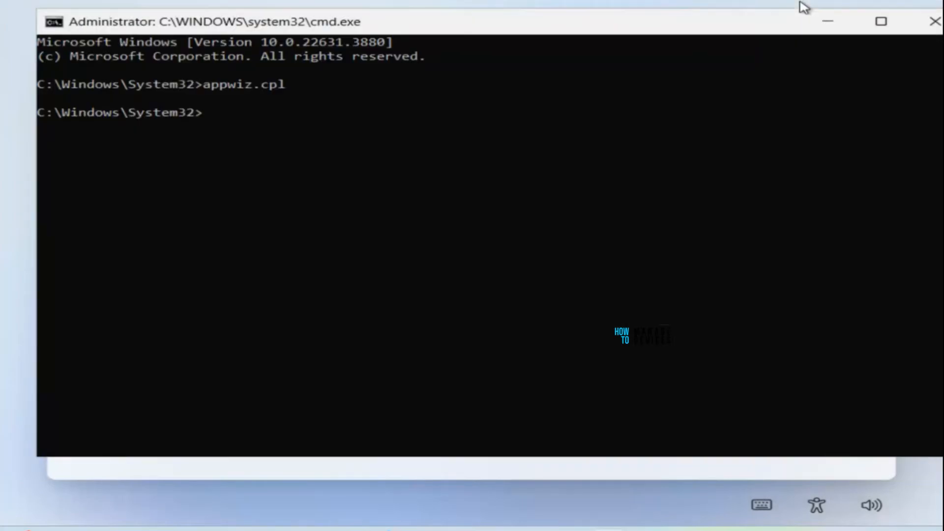
left_click(836, 25)
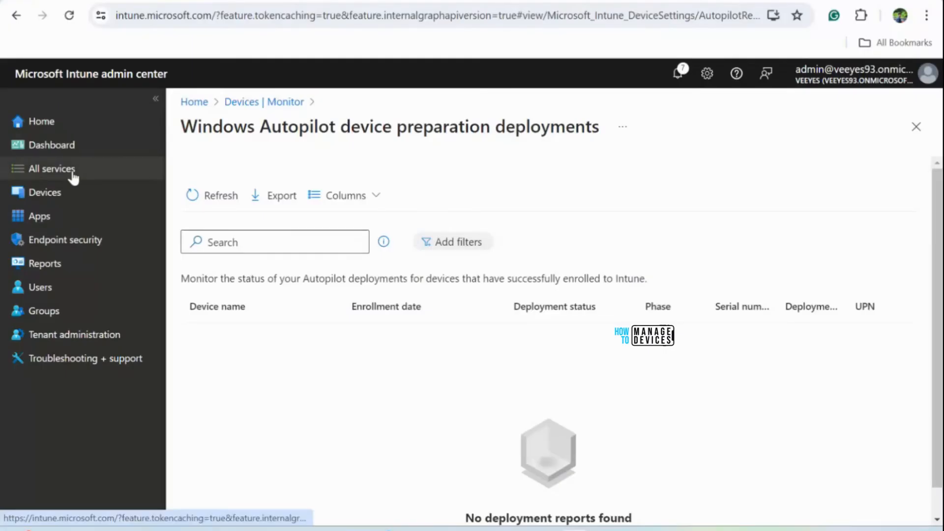
Open the Windows devices list, widen the device name column, and return to the virtual machine's setup screen.
left_click(51, 192)
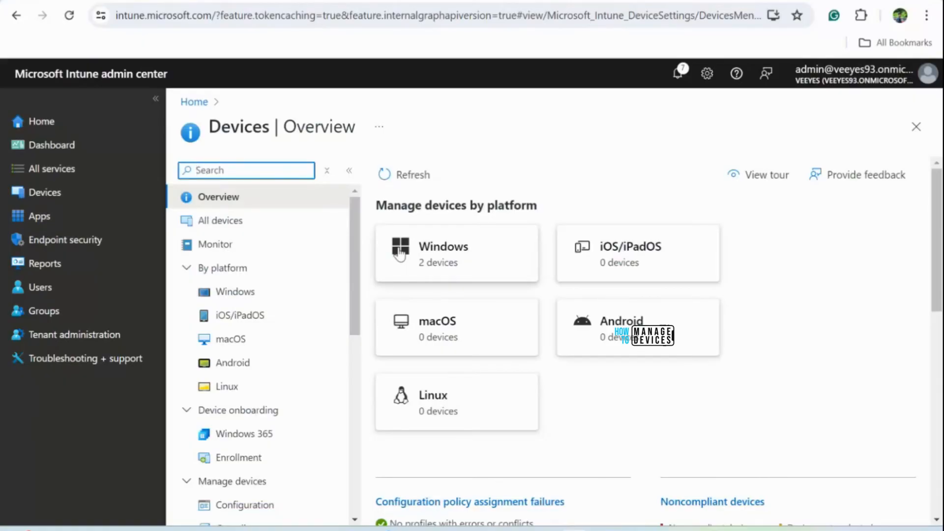
left_click(39, 199)
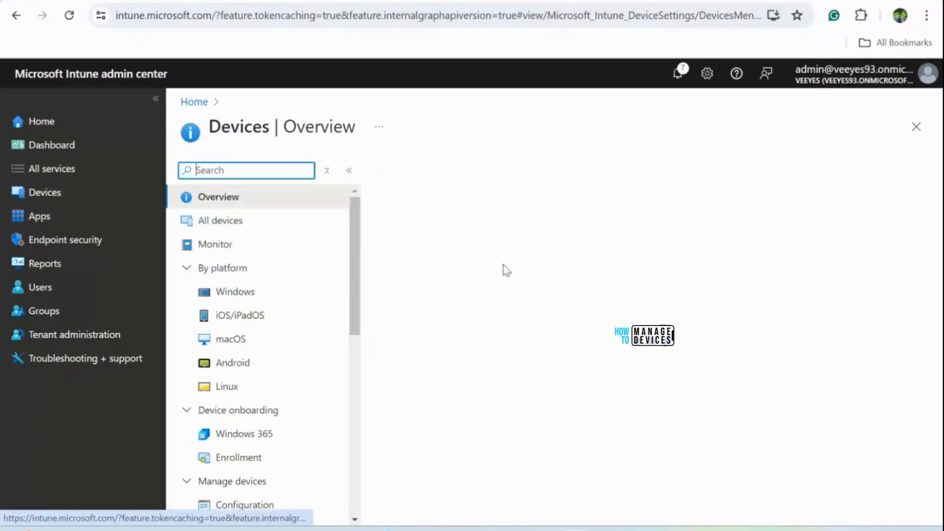
left_click(433, 253)
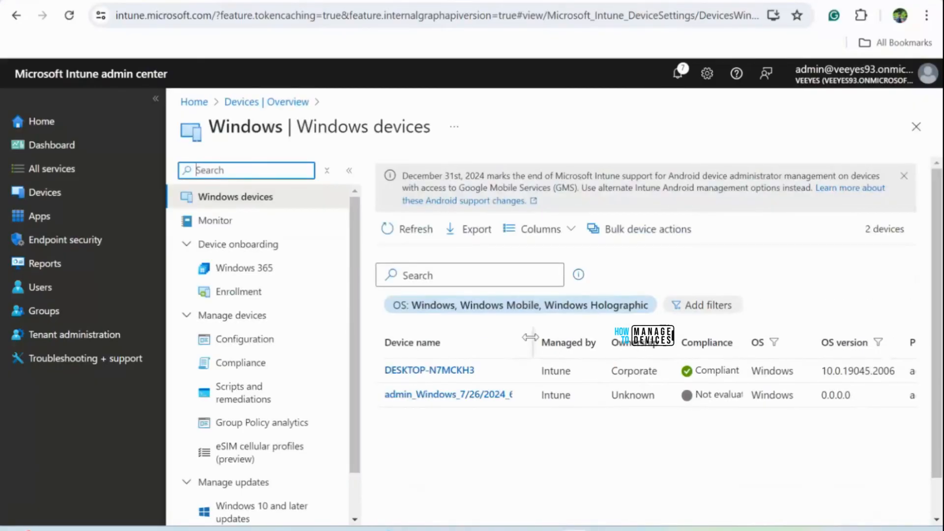
left_click_drag(531, 337, 581, 337)
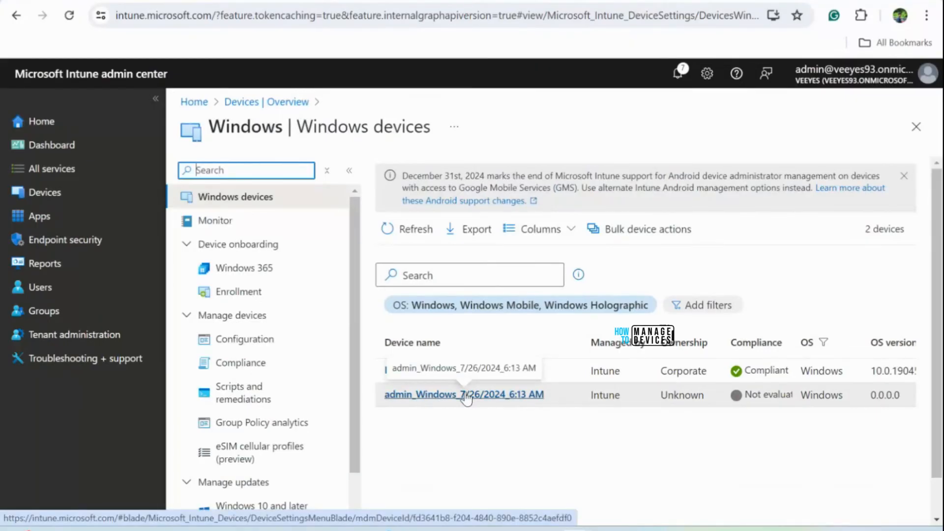
mouse_move(609, 530)
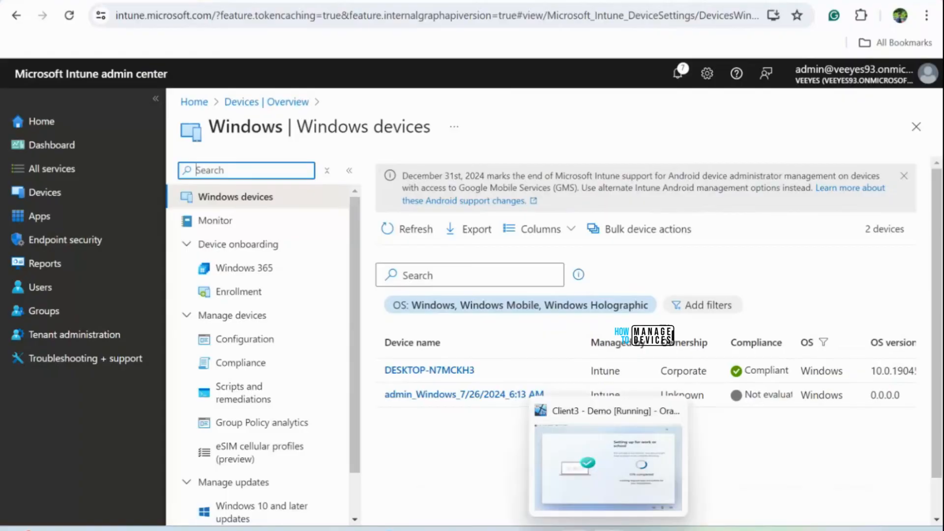
left_click(615, 486)
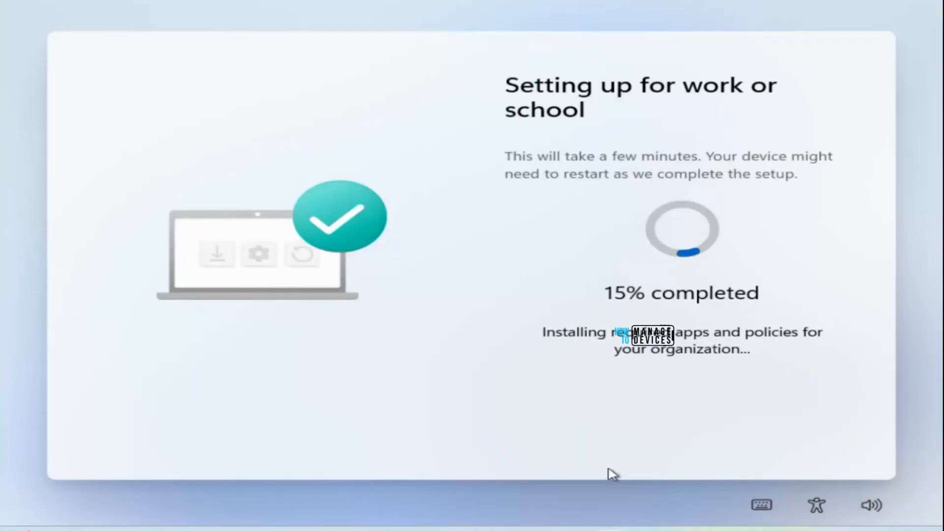
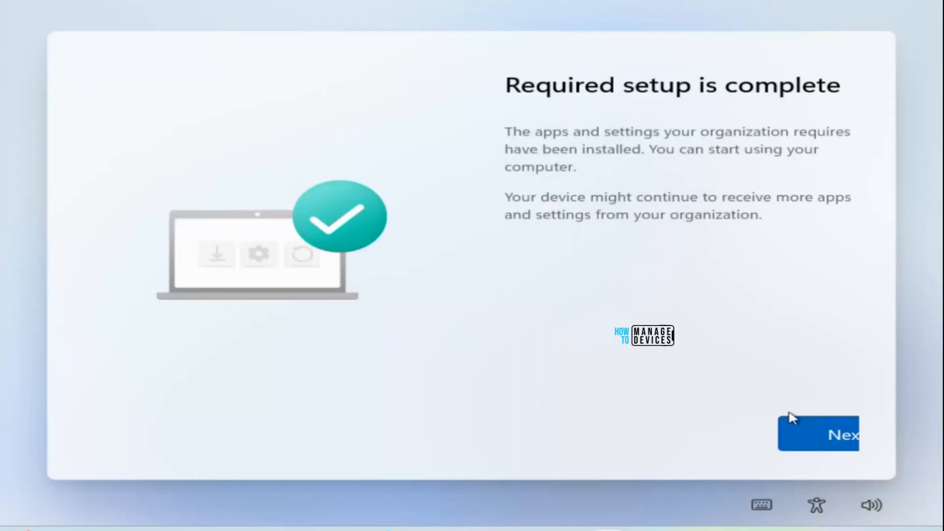
Open a command prompt from the setup screen, run appwiz.cpl to check installed programs, then minimize the prompt.
key("shift+F10")
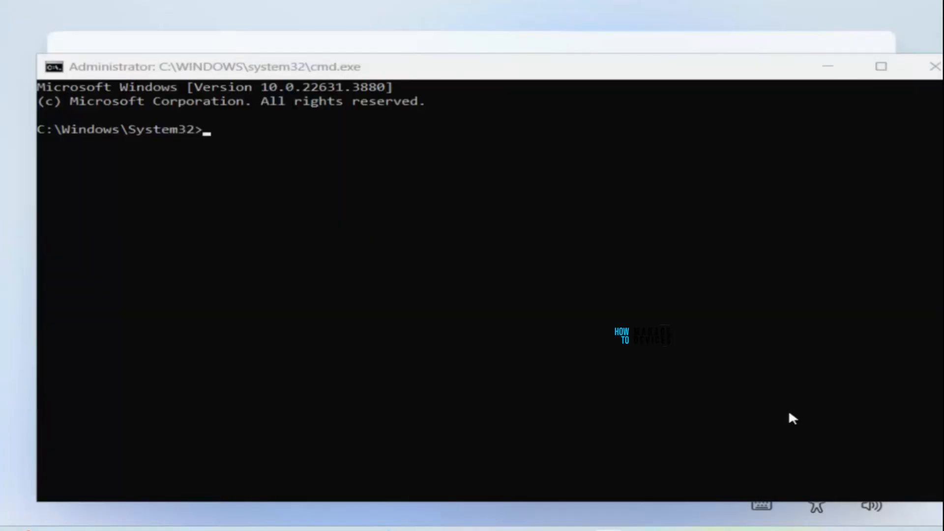
left_click(572, 200)
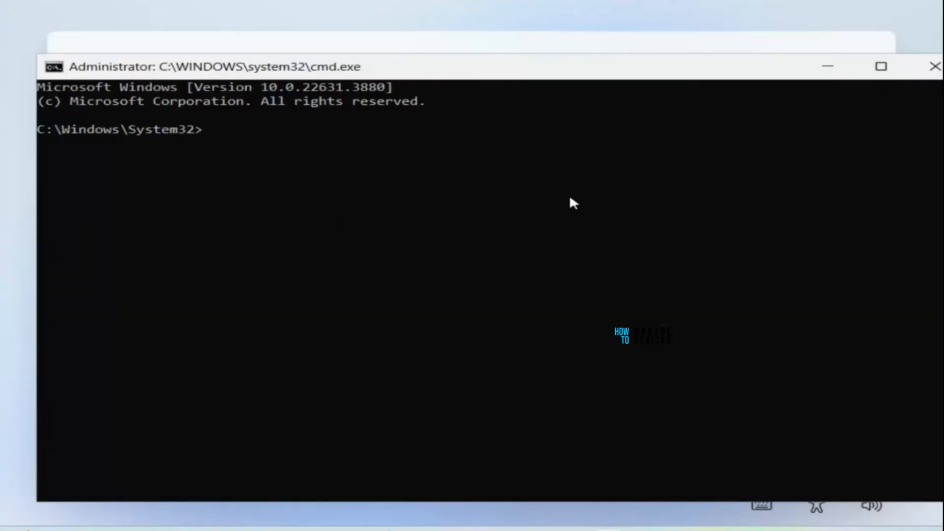
type("appwiz.cpl")
key("Return")
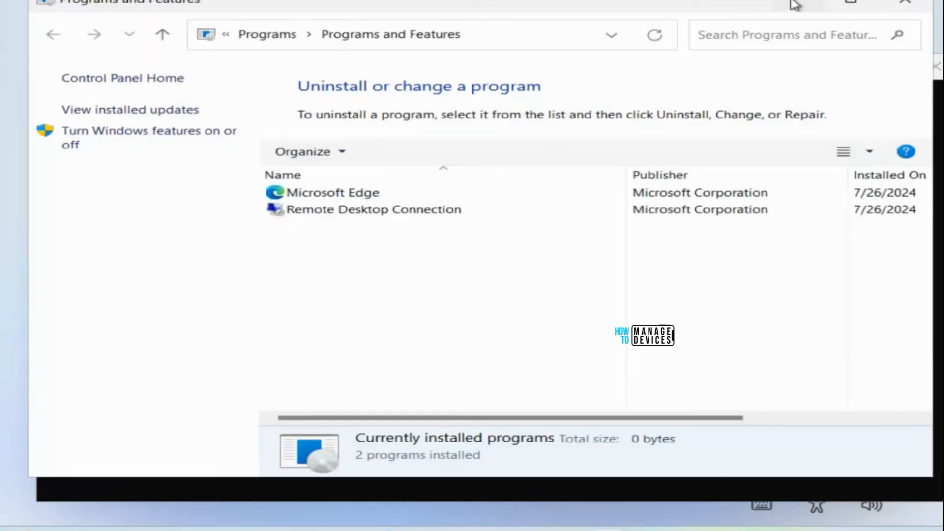
left_click(795, 5)
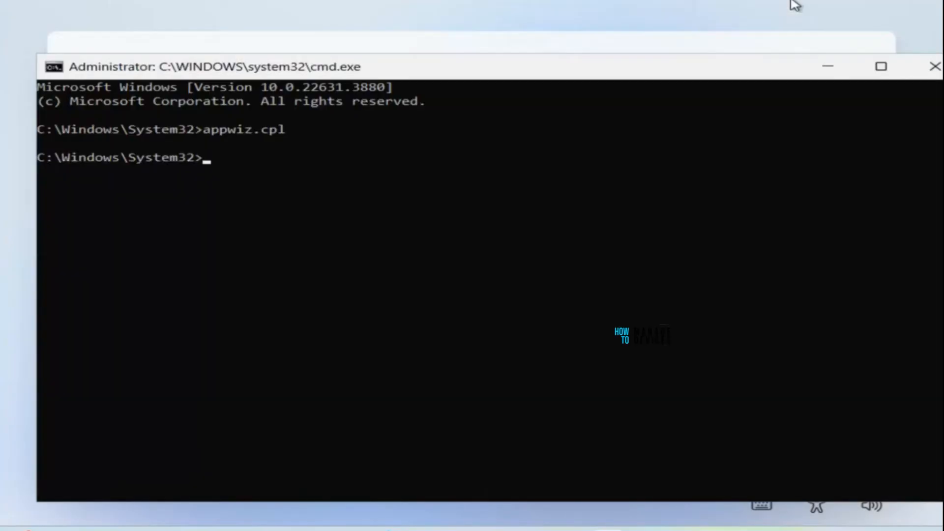
left_click(834, 71)
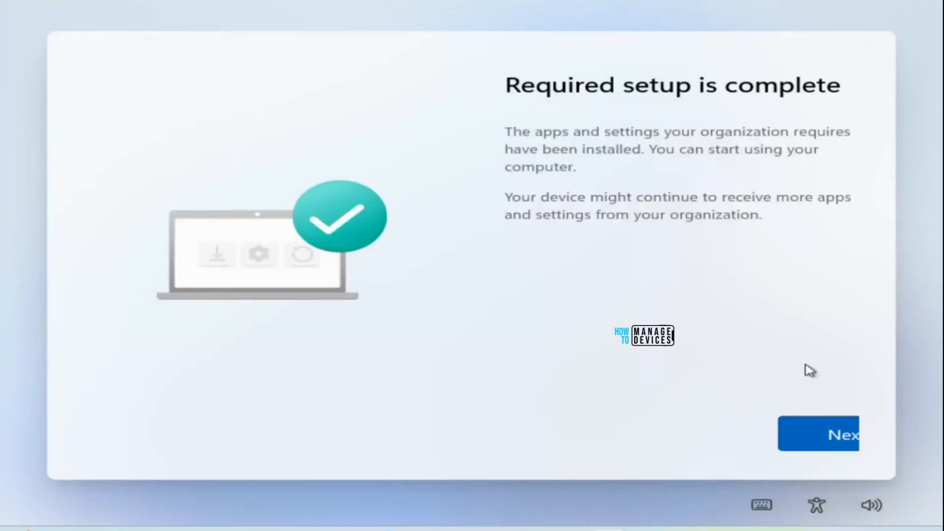
Continue past the required setup complete screen and accept the default privacy settings.
left_click(795, 430)
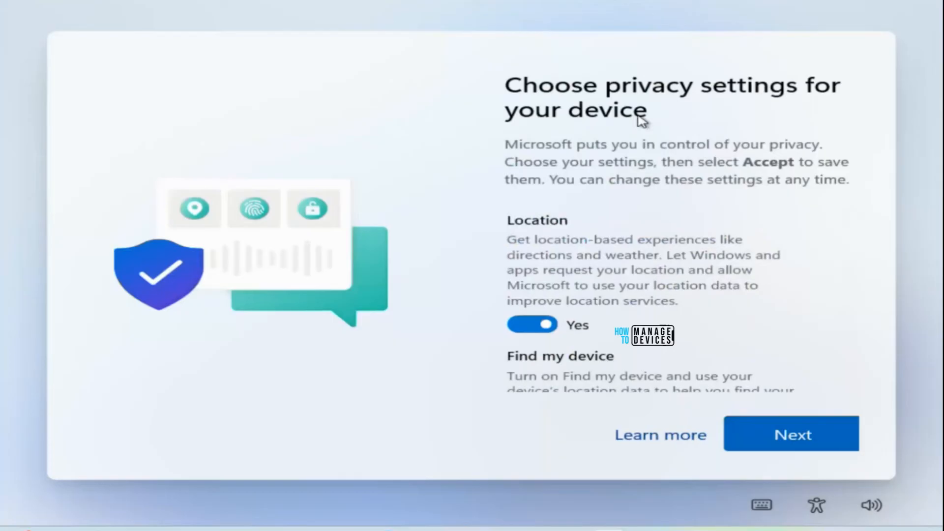
scroll(695, 238, "down", 10)
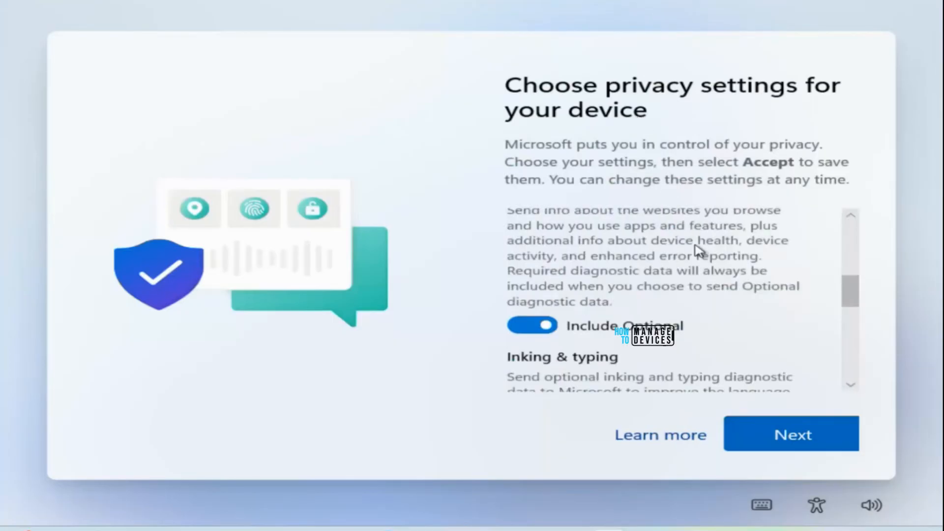
scroll(699, 252, "down", 2)
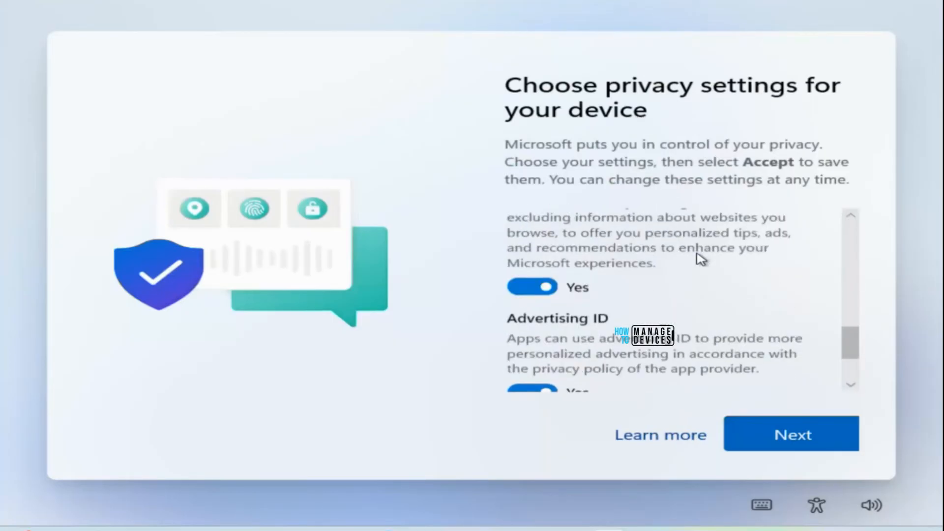
scroll(700, 259, "down", 3)
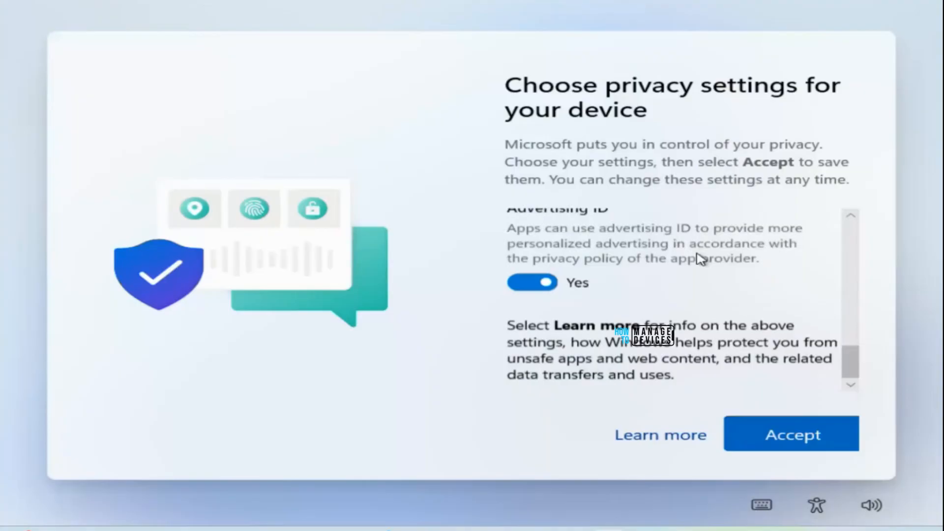
left_click(793, 435)
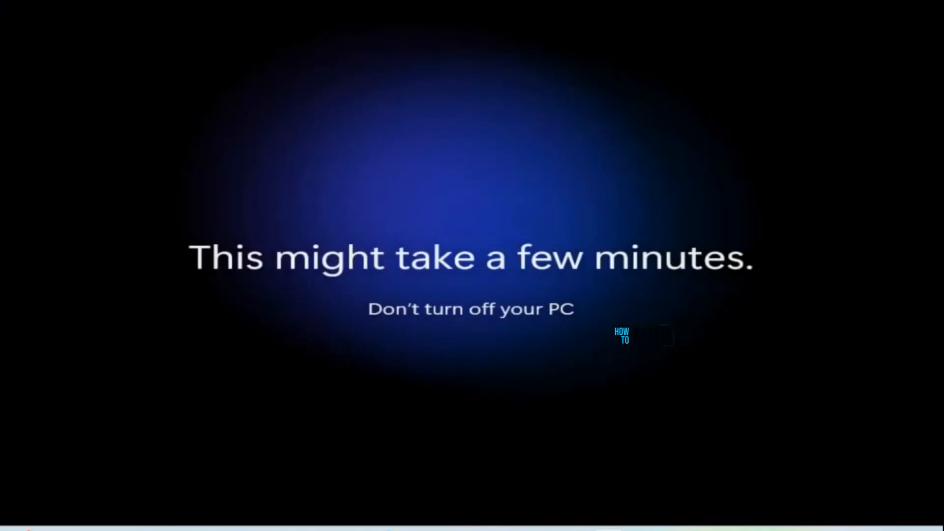
Switch to the Notes document in Word and scroll through its Autopilot Deployment Profile OOBE Experience screenshots.
mouse_move(608, 529)
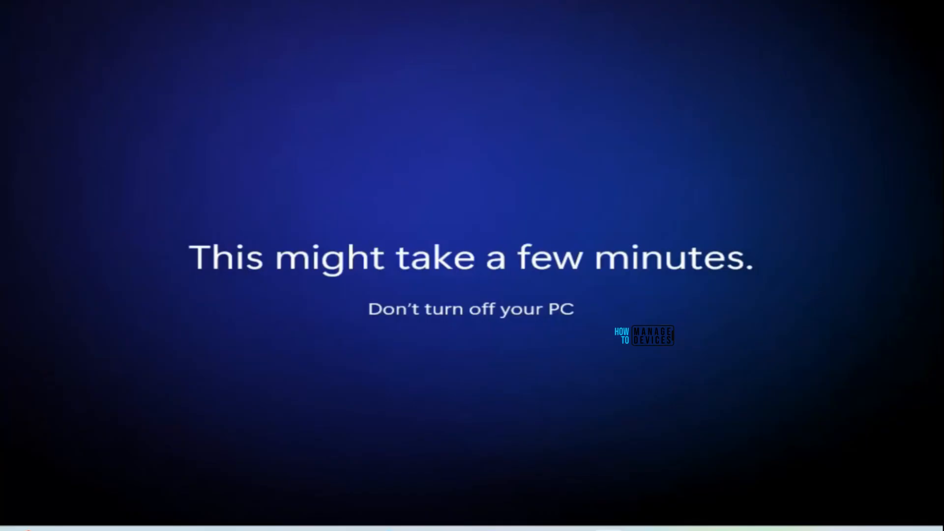
mouse_move(480, 529)
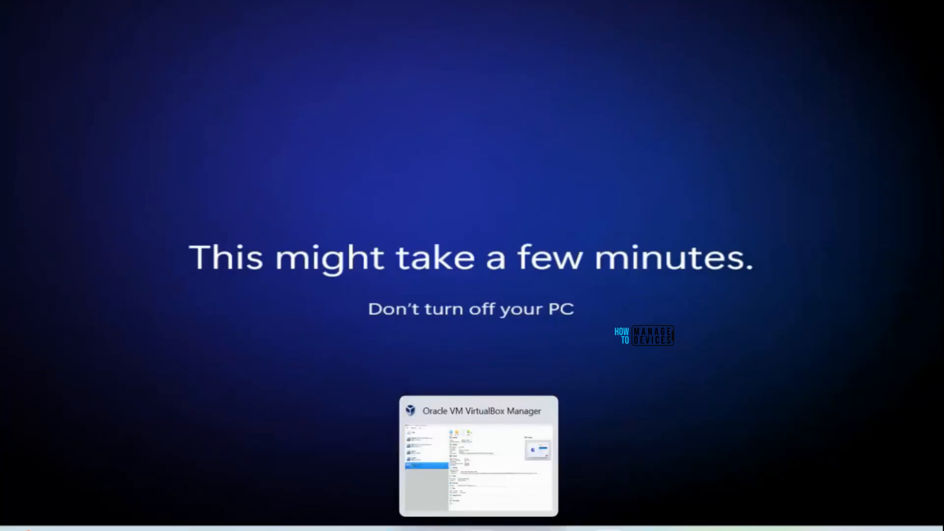
mouse_move(447, 530)
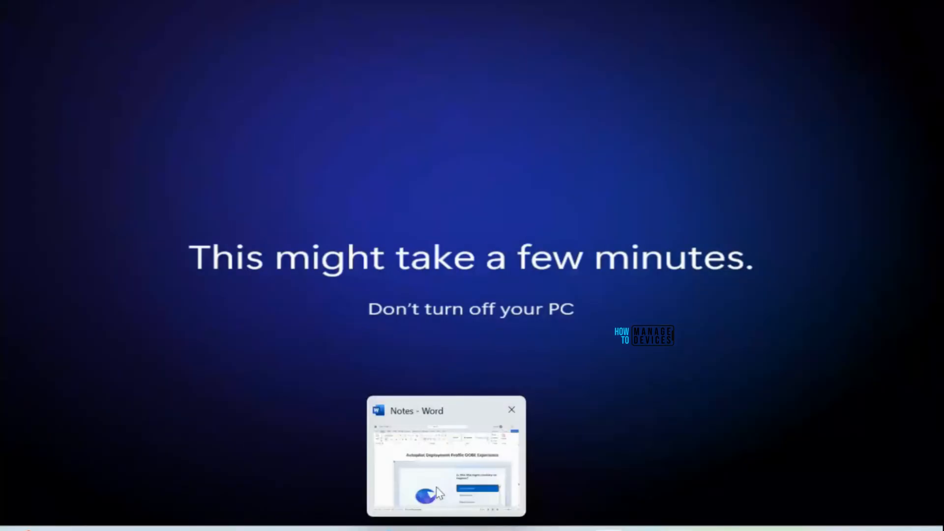
left_click(436, 487)
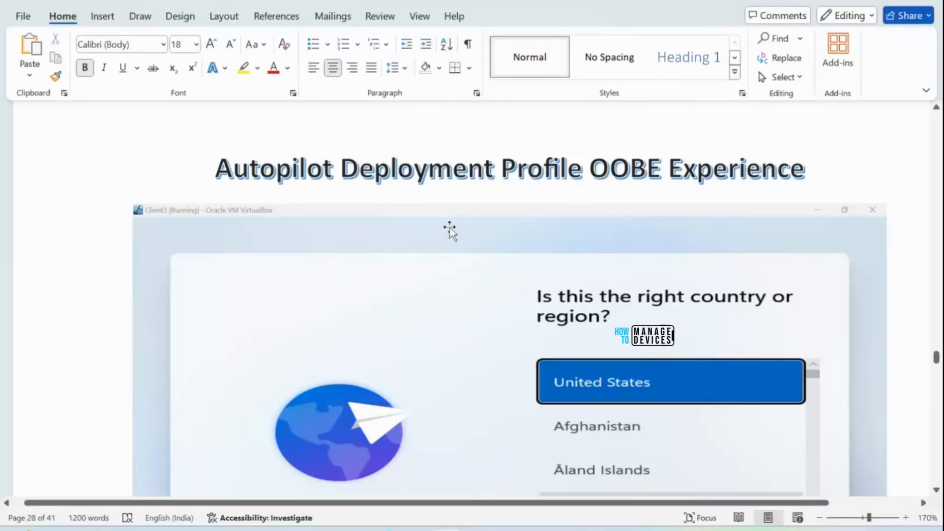
scroll(443, 231, "down", 3)
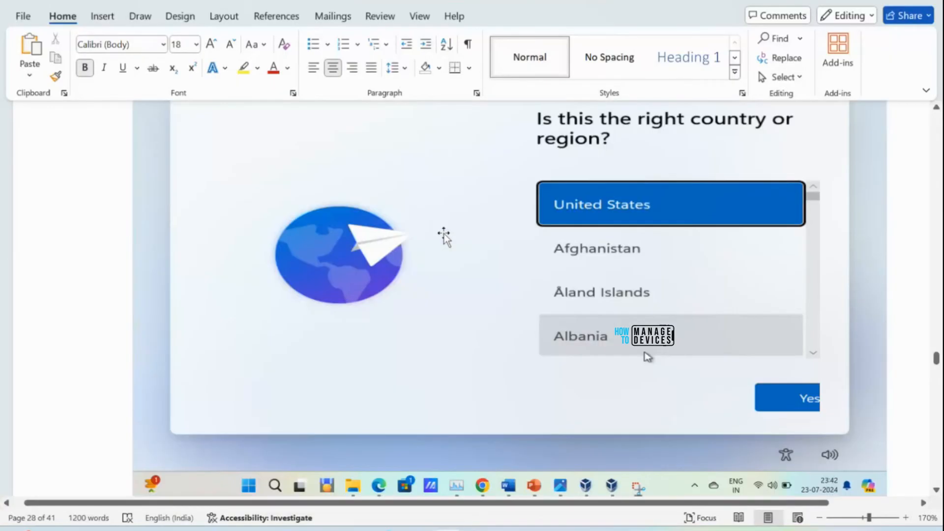
scroll(444, 234, "up", 2)
scroll(444, 234, "down", 3)
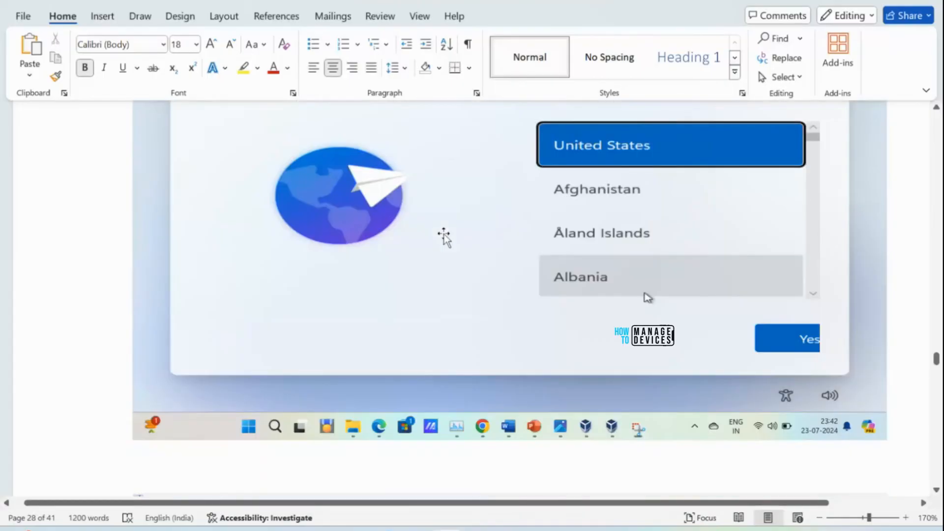
scroll(445, 234, "up", 4)
scroll(444, 235, "down", 3)
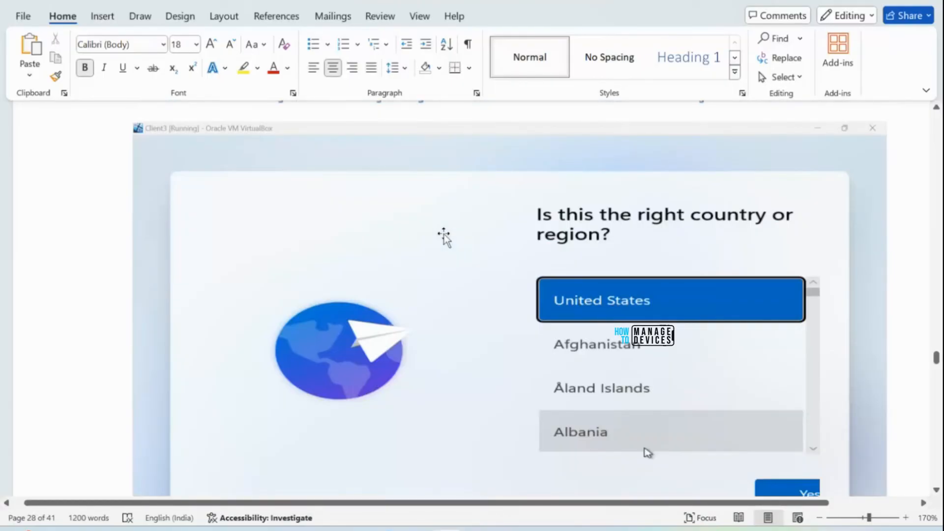
scroll(444, 237, "up", 1)
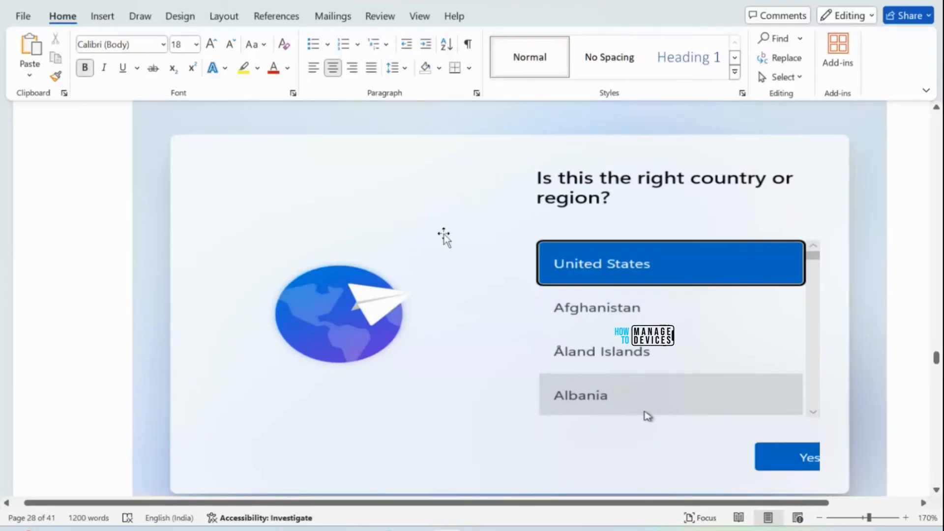
scroll(444, 237, "down", 1)
scroll(444, 237, "up", 1)
scroll(444, 238, "down", 6)
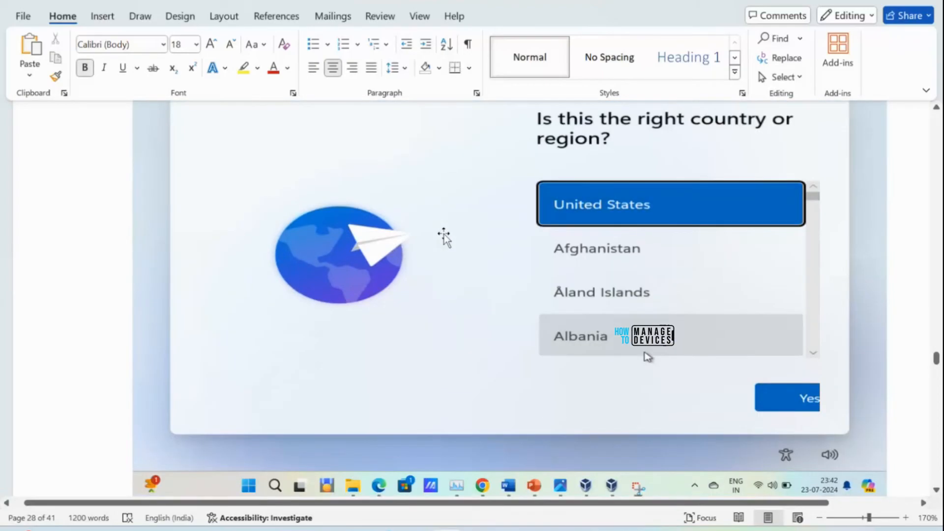
scroll(444, 234, "down", 9)
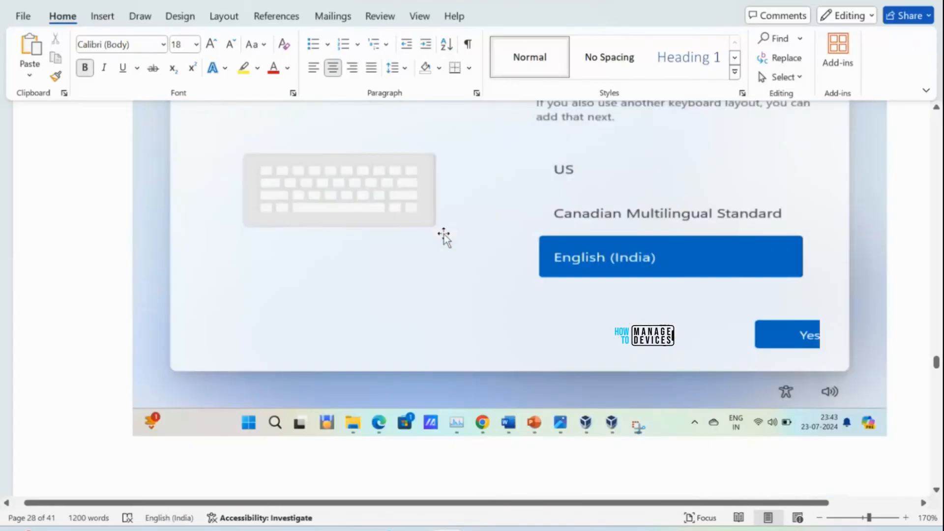
scroll(444, 234, "up", 5)
scroll(445, 234, "down", 15)
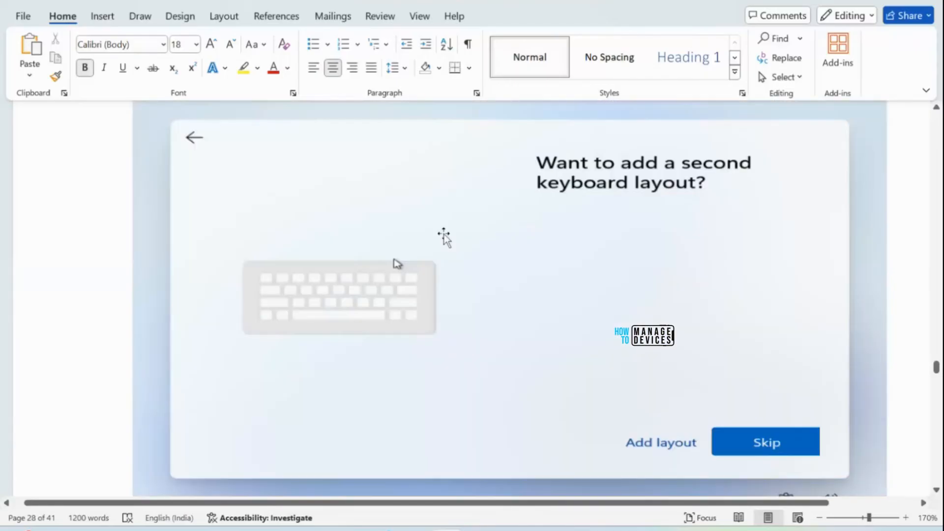
scroll(444, 234, "up", 4)
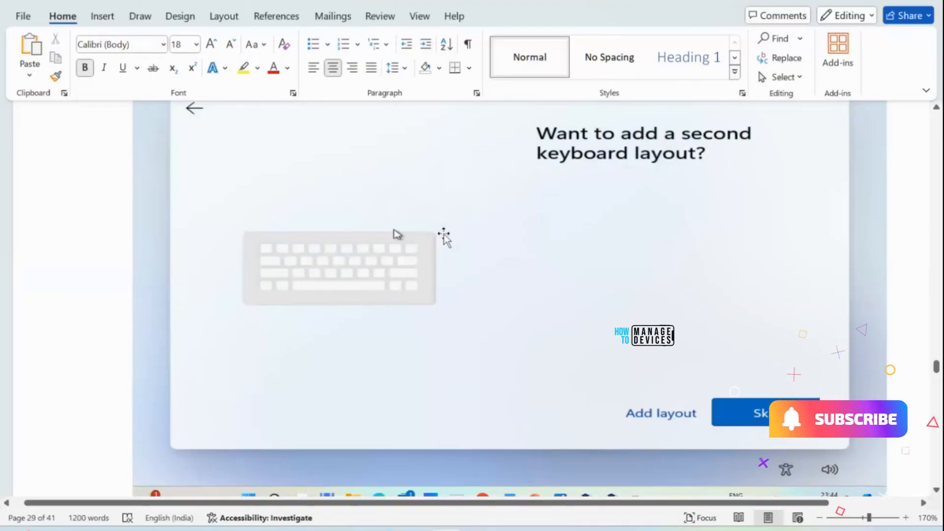
scroll(444, 237, "down", 9)
scroll(444, 234, "down", 1)
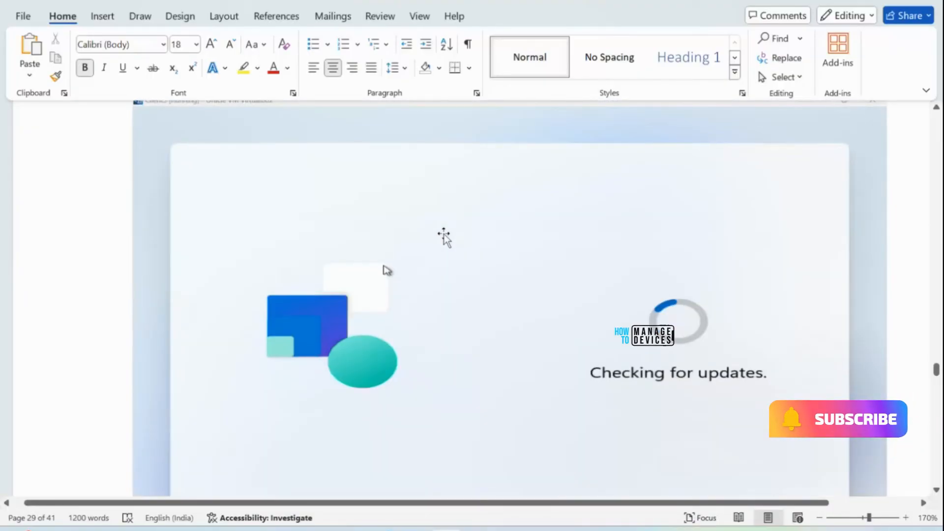
scroll(444, 234, "down", 2)
scroll(444, 234, "down", 10)
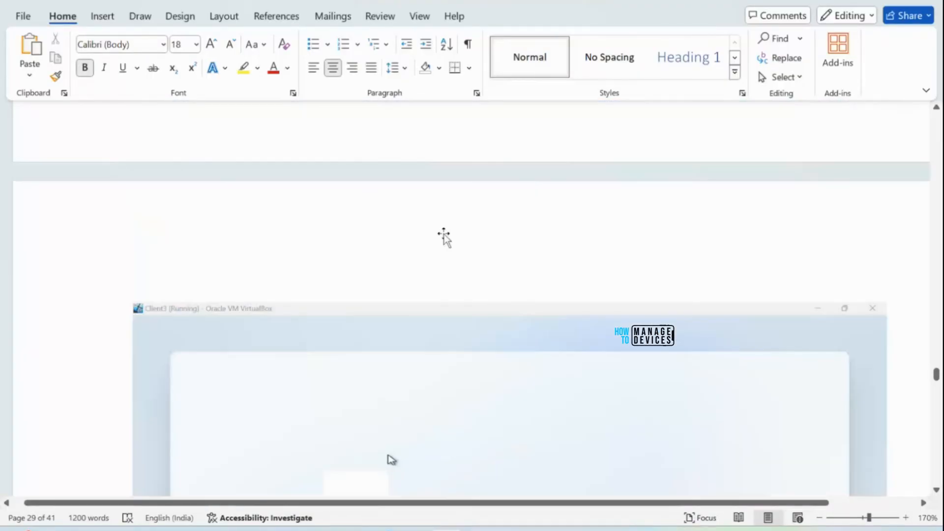
scroll(480, 265, "up", 10)
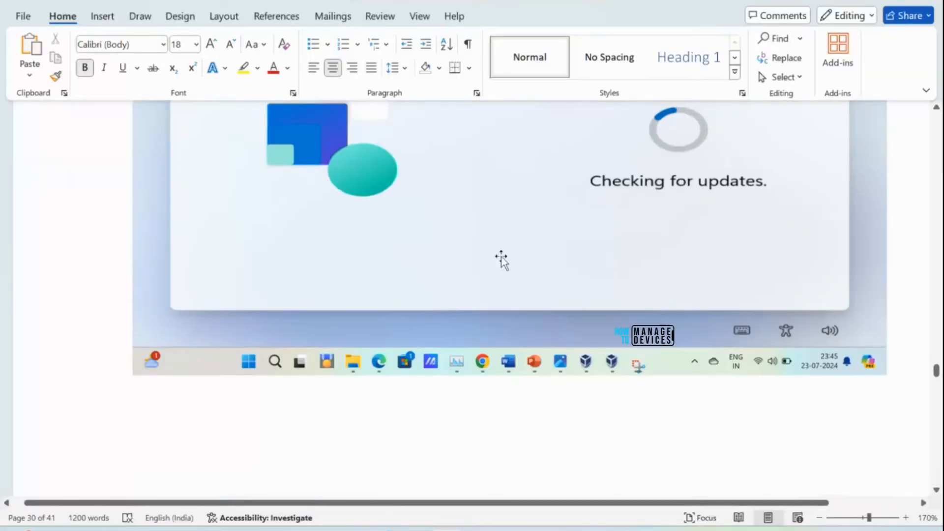
scroll(555, 250, "down", 5)
scroll(555, 250, "down", 15)
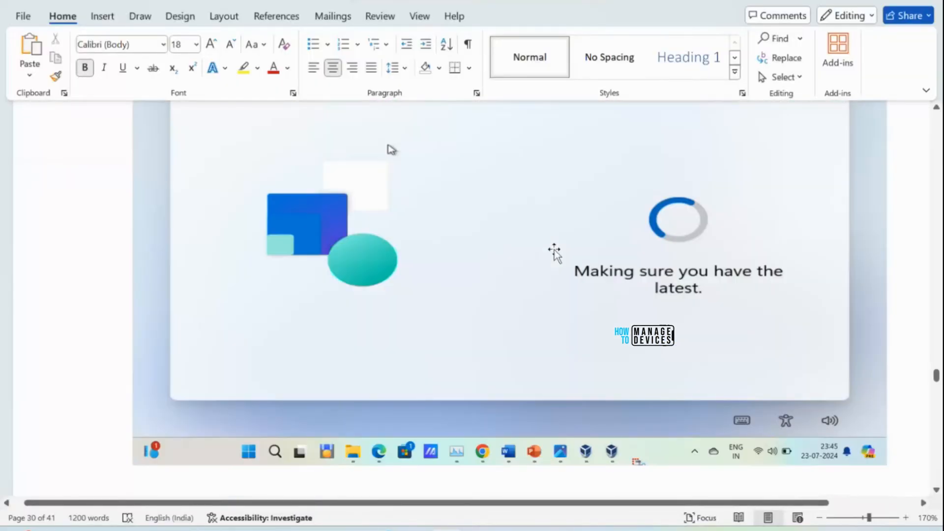
scroll(554, 250, "down", 4)
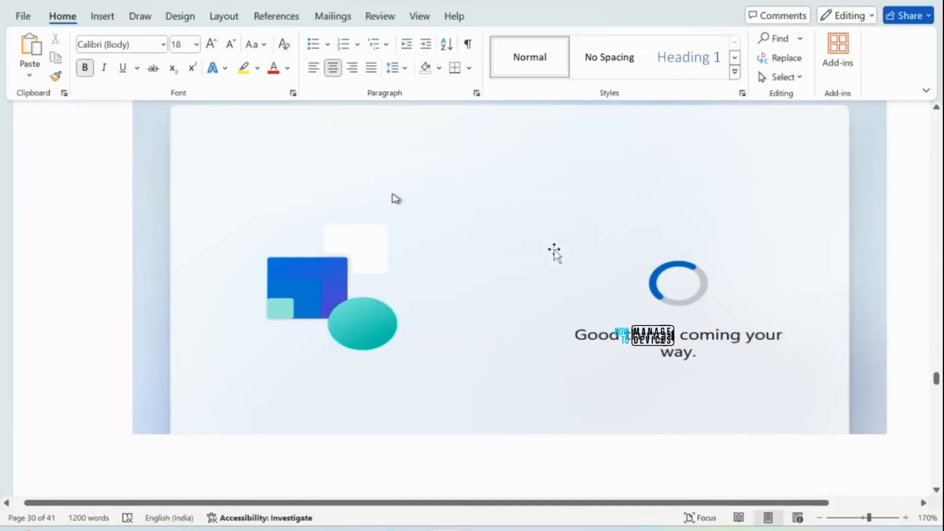
scroll(555, 250, "down", 8)
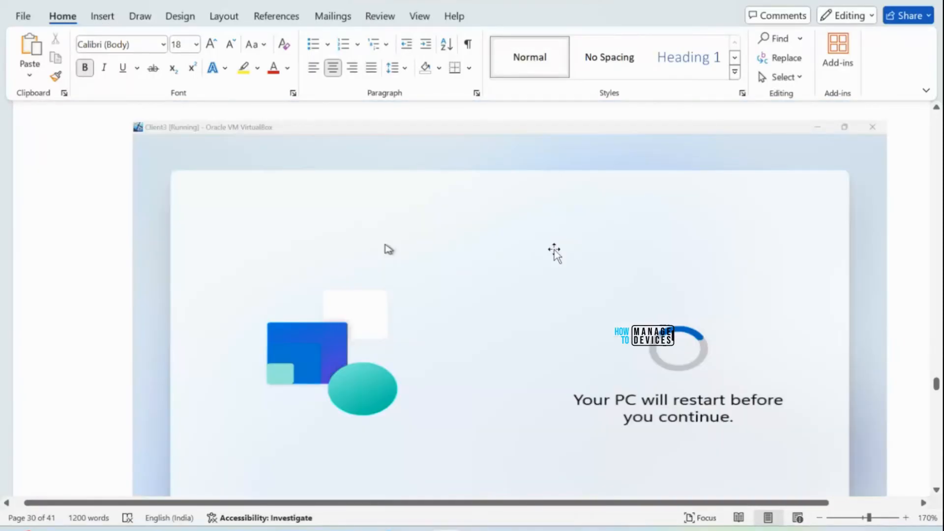
scroll(555, 254, "down", 5)
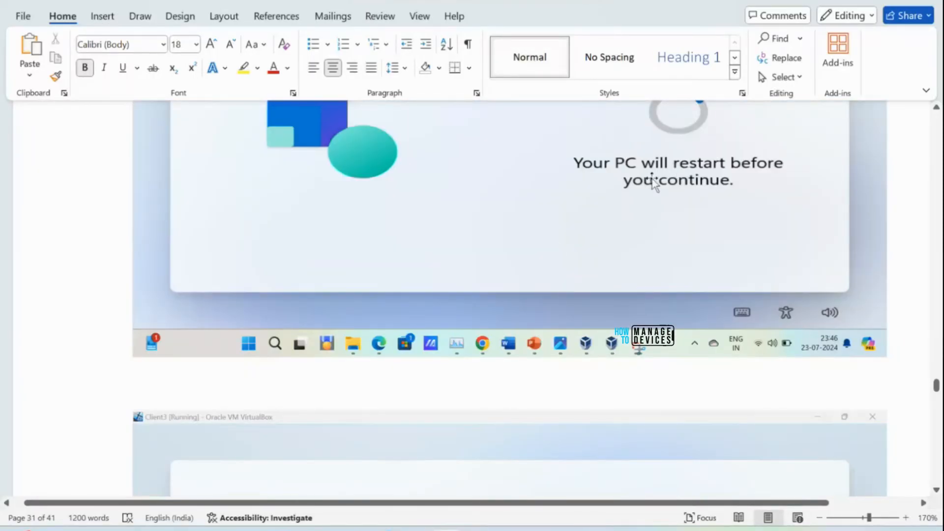
scroll(554, 261, "down", 9)
scroll(521, 240, "up", 3)
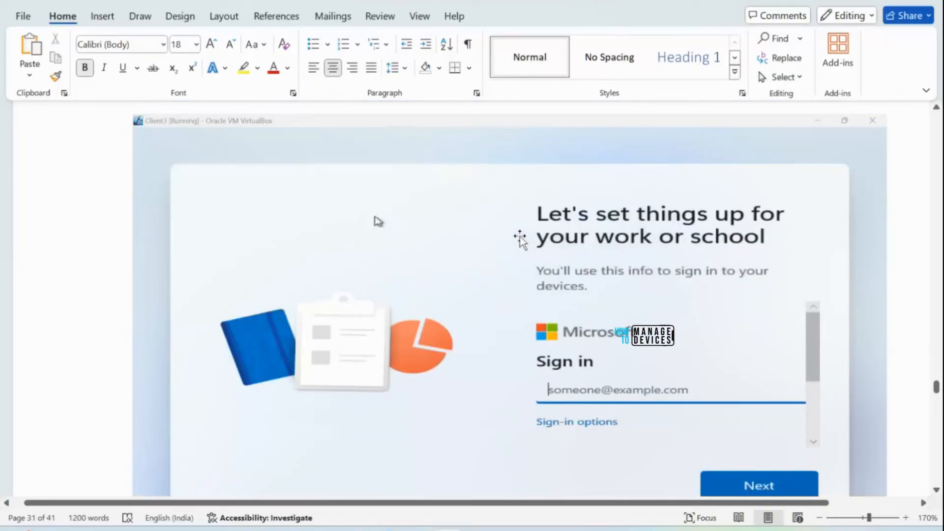
scroll(521, 240, "down", 1)
scroll(521, 240, "down", 5)
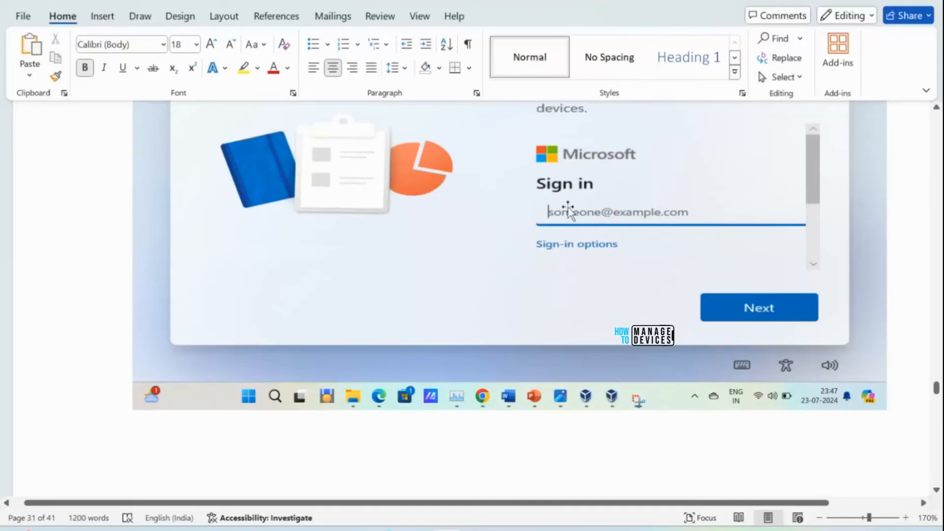
scroll(585, 236, "down", 15)
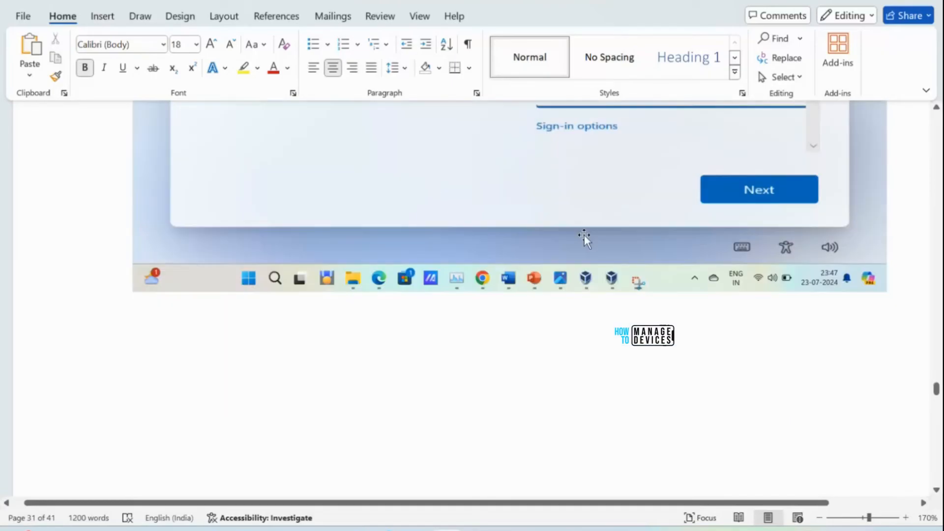
scroll(584, 235, "down", 15)
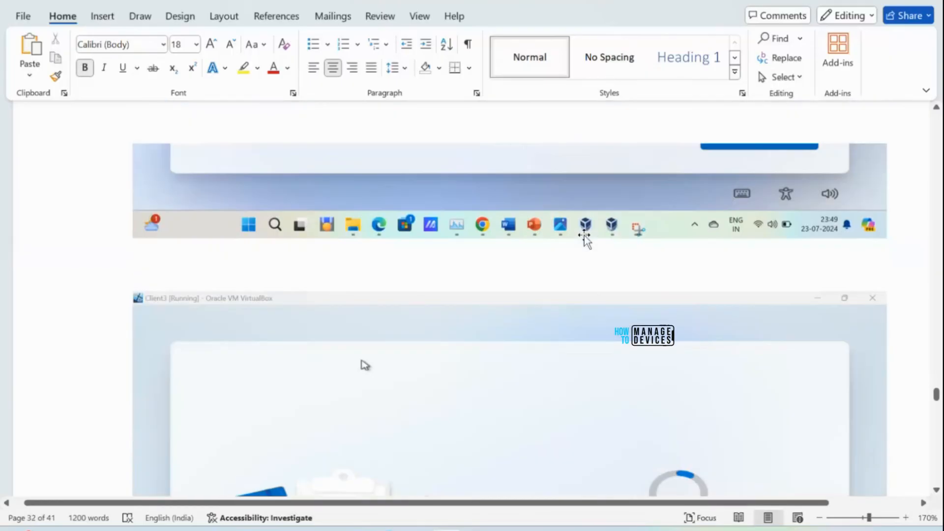
scroll(585, 235, "down", 1)
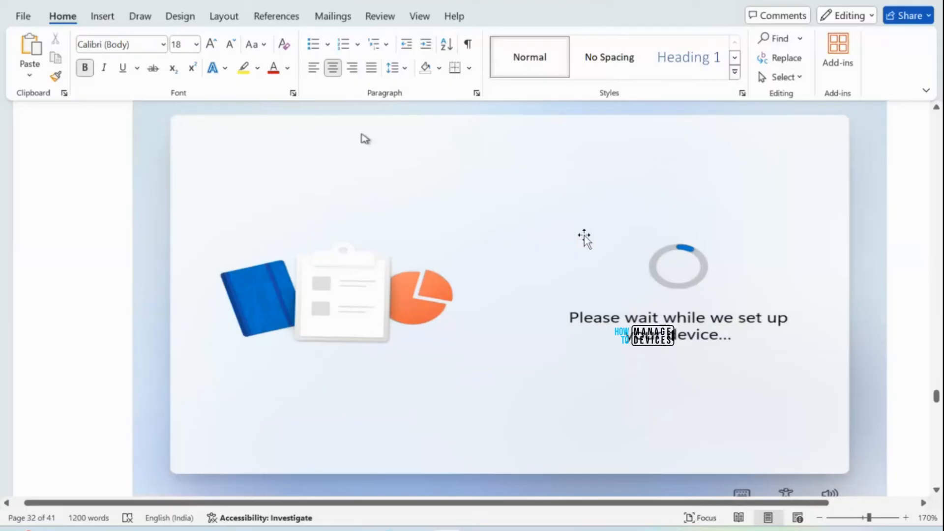
scroll(584, 235, "down", 3)
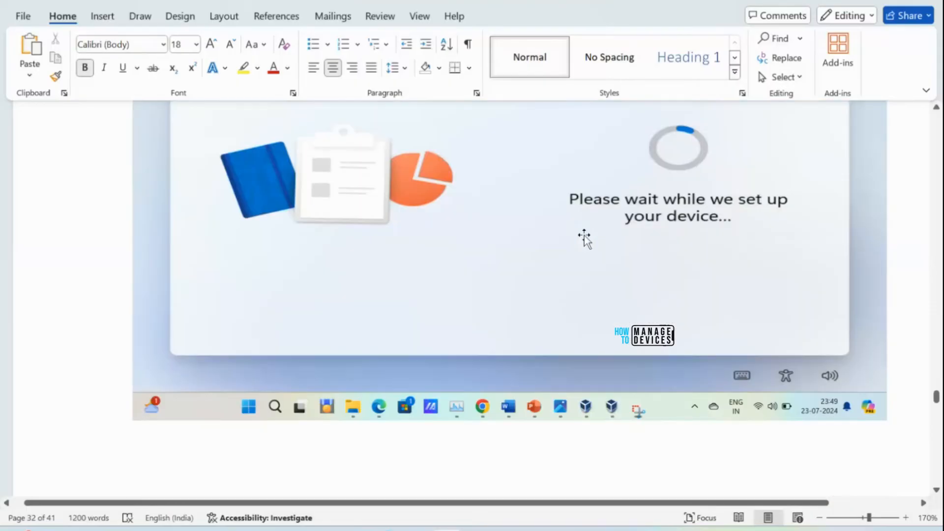
scroll(584, 235, "down", 15)
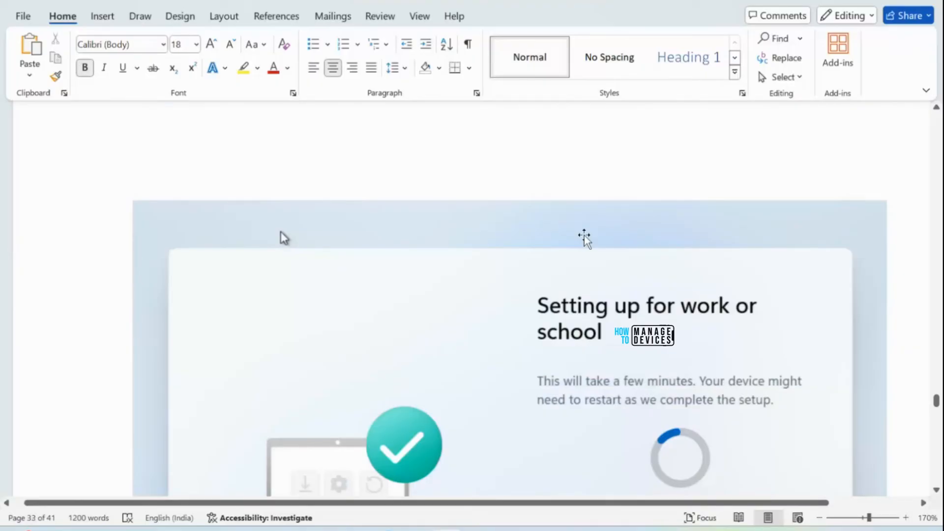
Scroll further through the Notes document's screenshots of installed programs, updates, privacy settings and Windows Hello screens.
scroll(584, 235, "down", 7)
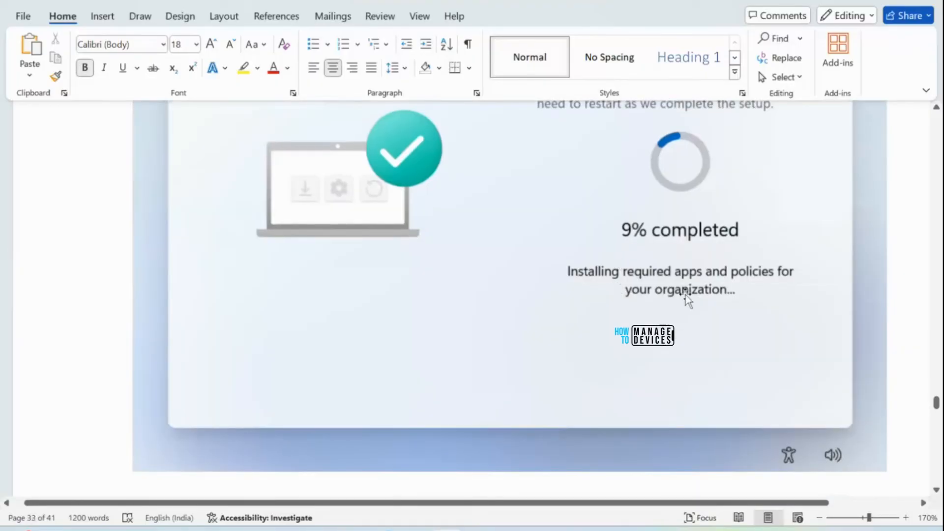
scroll(587, 280, "down", 12)
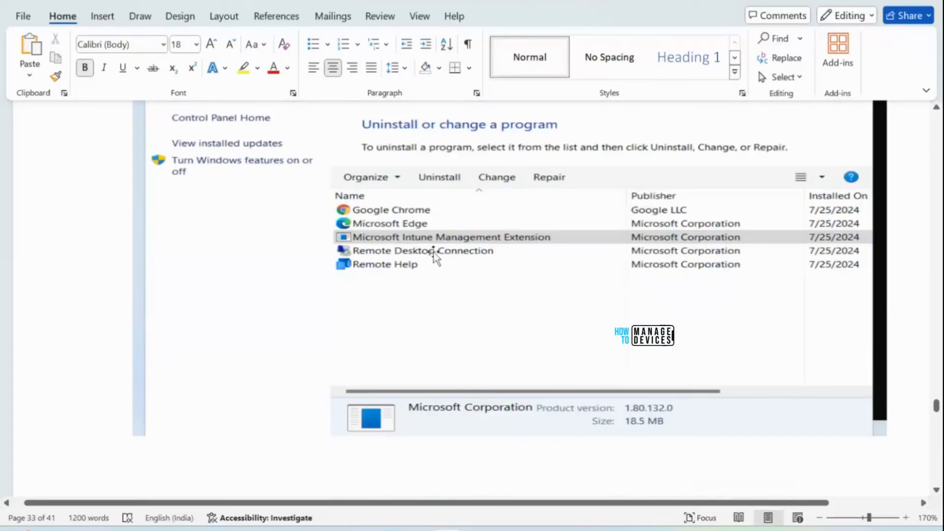
scroll(453, 251, "up", 6)
scroll(455, 250, "down", 4)
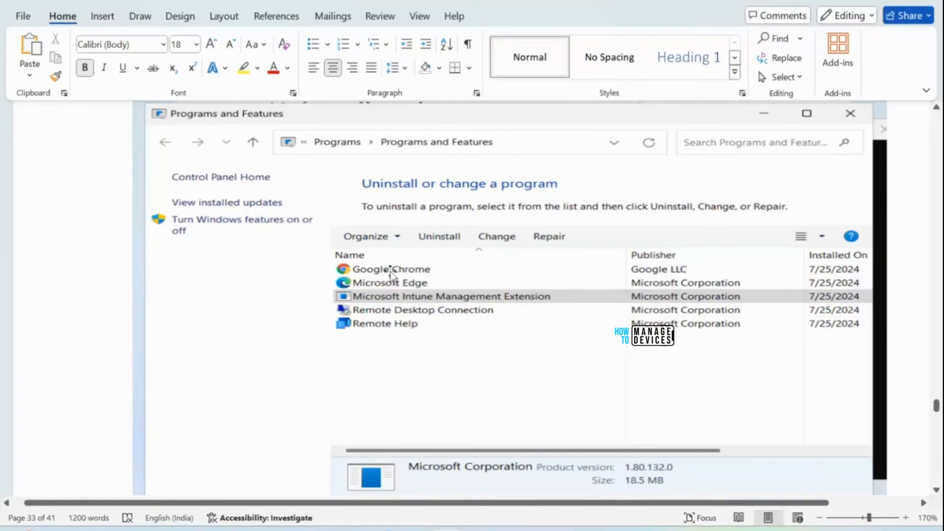
scroll(491, 261, "down", 20)
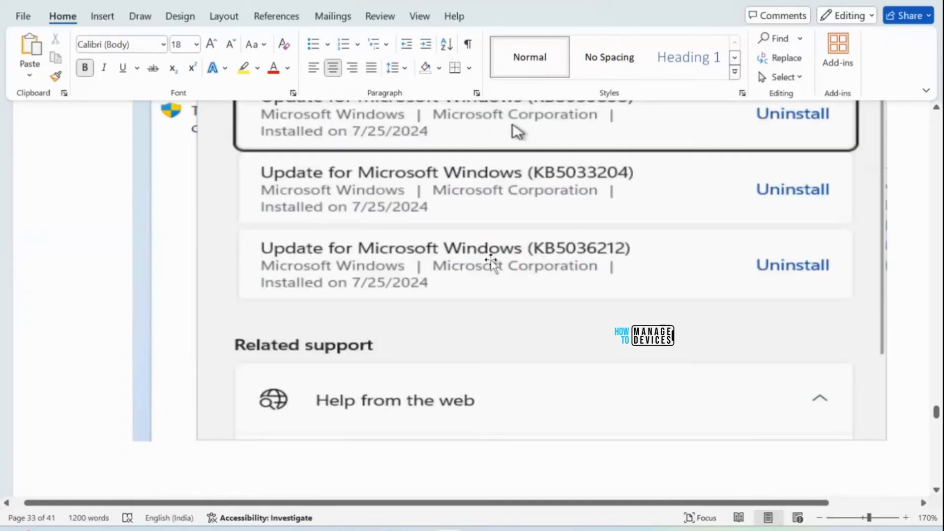
scroll(491, 260, "up", 3)
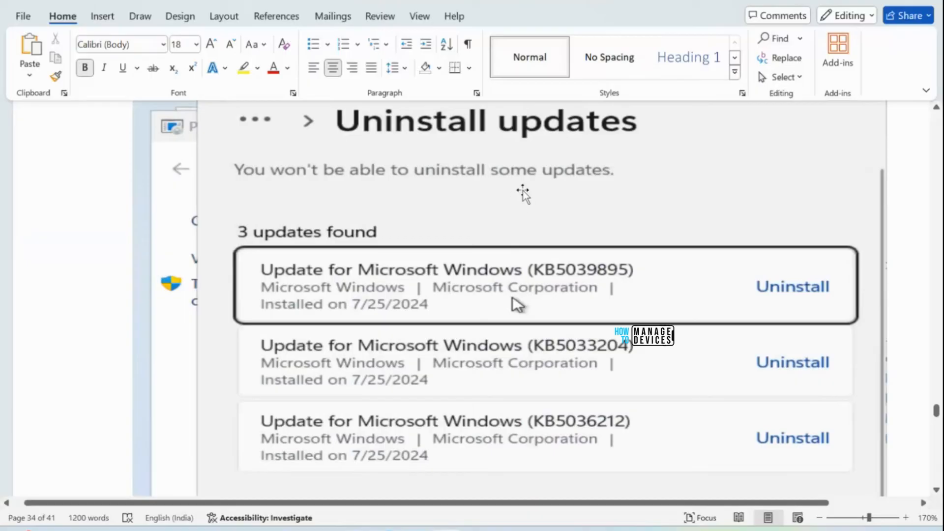
scroll(524, 201, "down", 10)
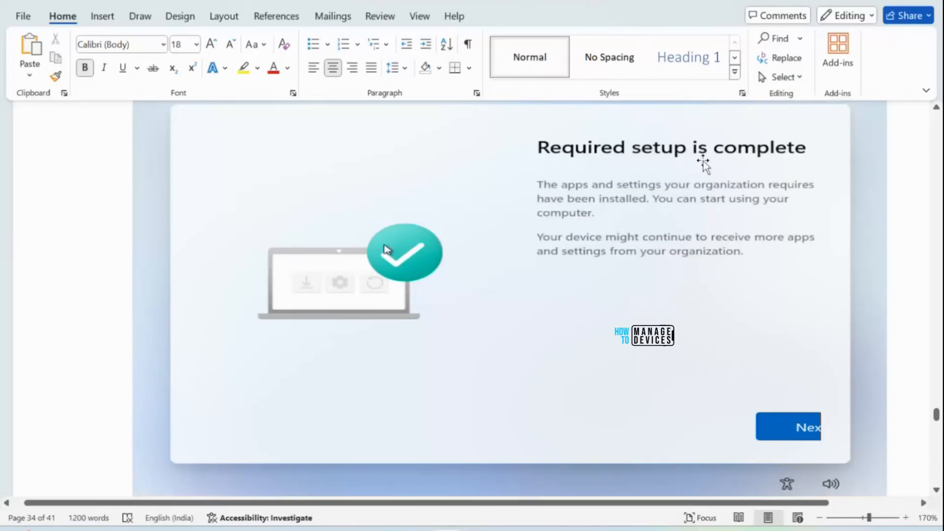
scroll(639, 177, "down", 1)
scroll(614, 187, "up", 4)
scroll(614, 187, "down", 15)
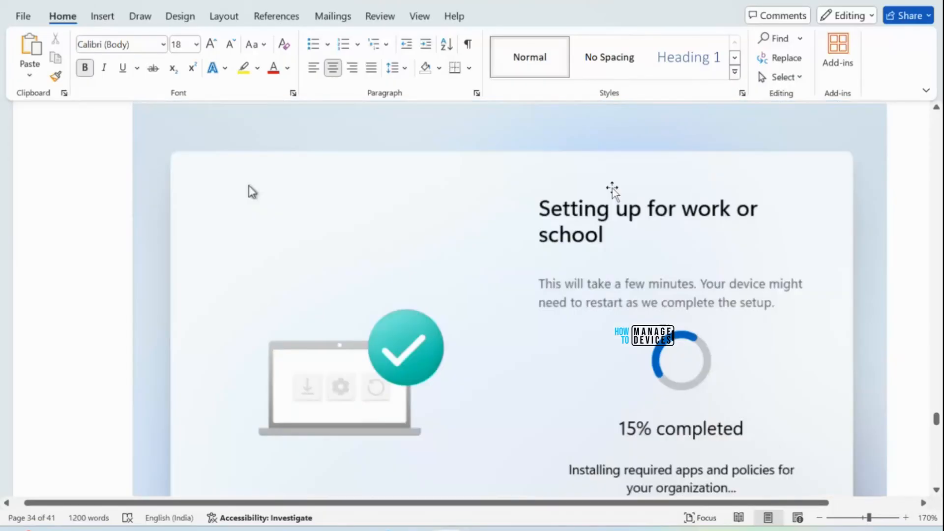
scroll(614, 187, "up", 3)
scroll(614, 188, "down", 8)
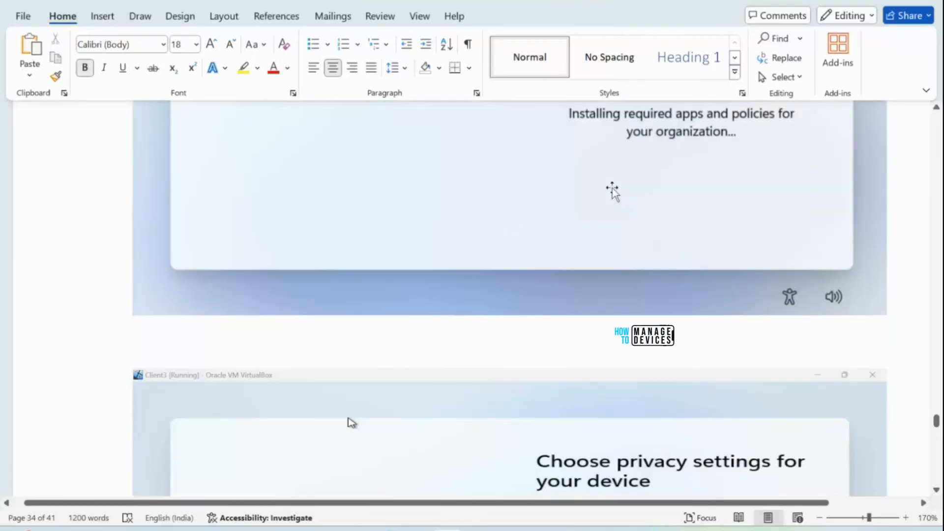
scroll(632, 292, "down", 6)
scroll(633, 293, "down", 3)
scroll(632, 290, "up", 1)
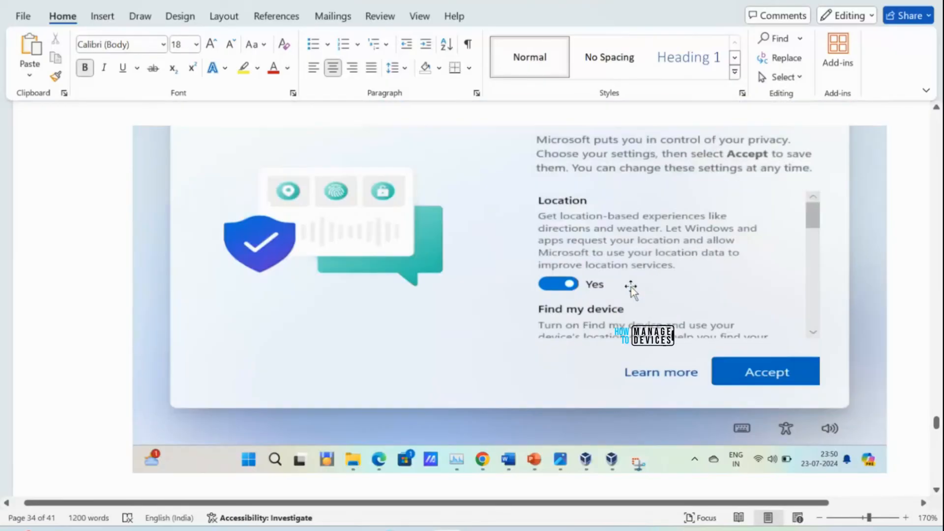
scroll(632, 289, "up", 3)
scroll(643, 289, "down", 5)
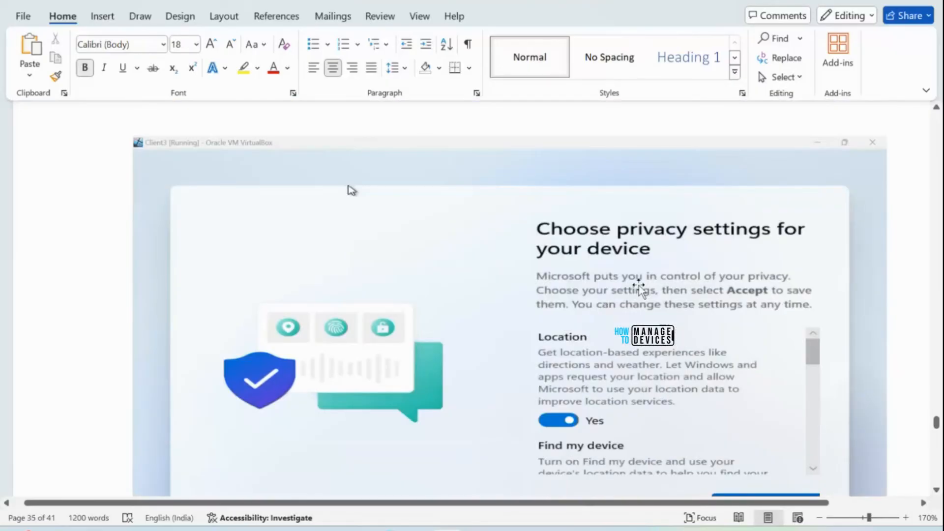
scroll(639, 283, "down", 10)
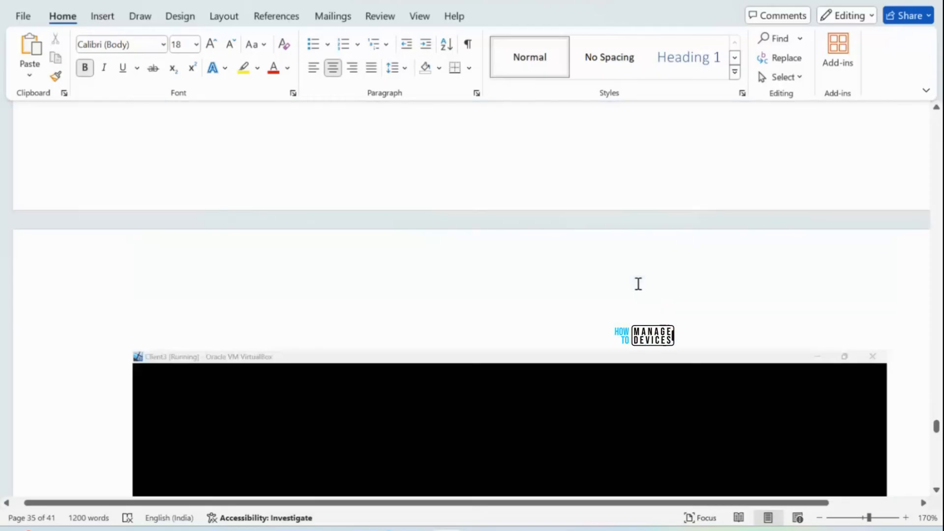
scroll(635, 278, "down", 12)
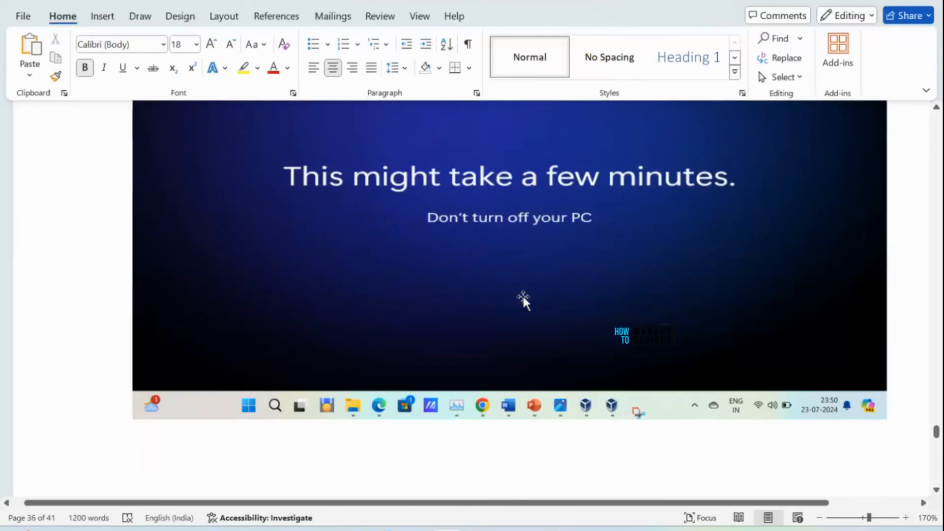
scroll(524, 295, "down", 5)
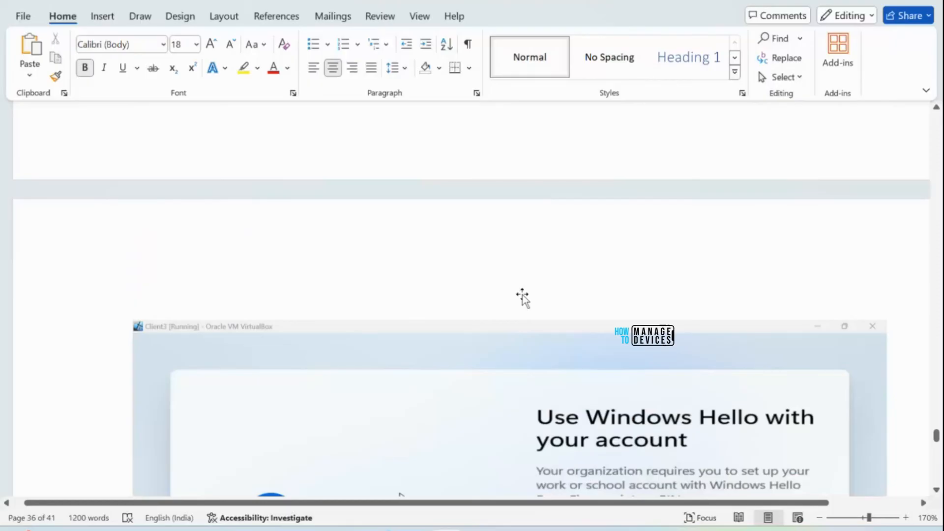
scroll(523, 298, "down", 6)
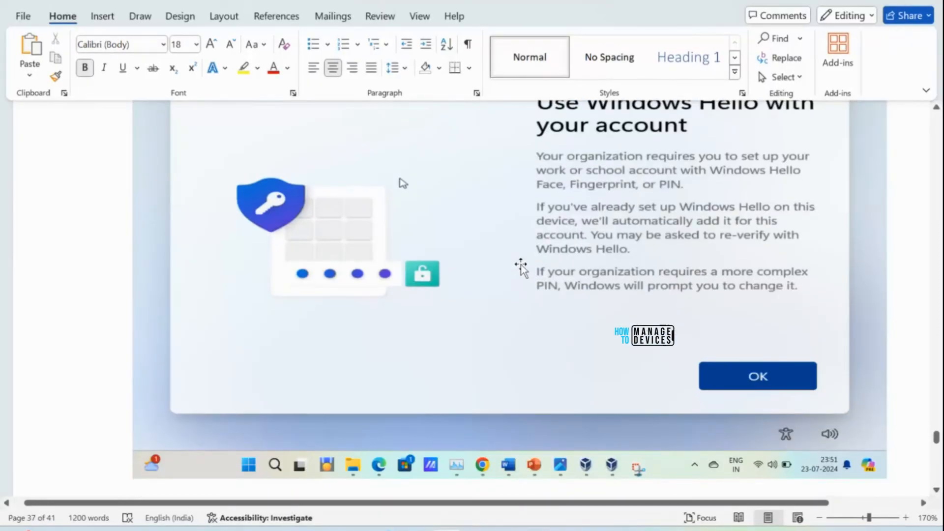
scroll(521, 268, "up", 3)
scroll(521, 268, "down", 4)
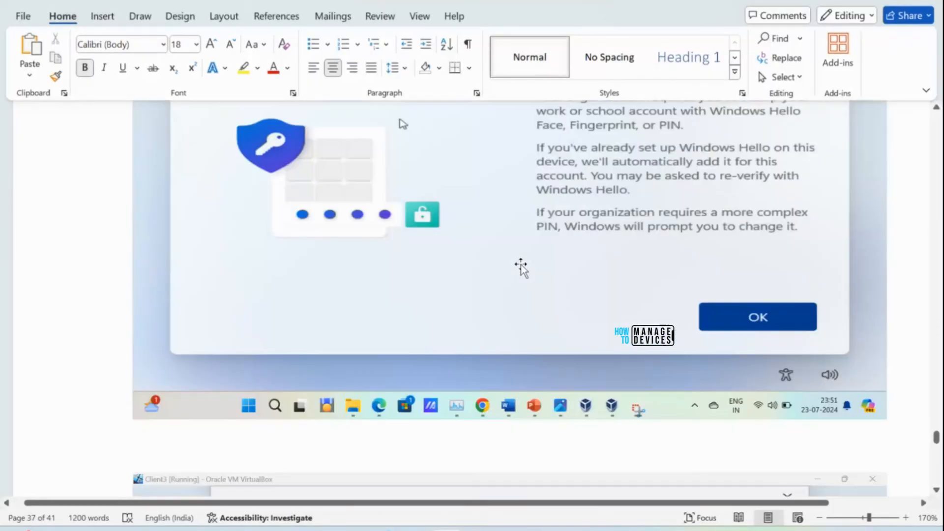
scroll(521, 268, "up", 4)
Return to the virtual machine, accept the Windows Hello prompt, and verify the account with the texted verification code.
key("alt+Tab")
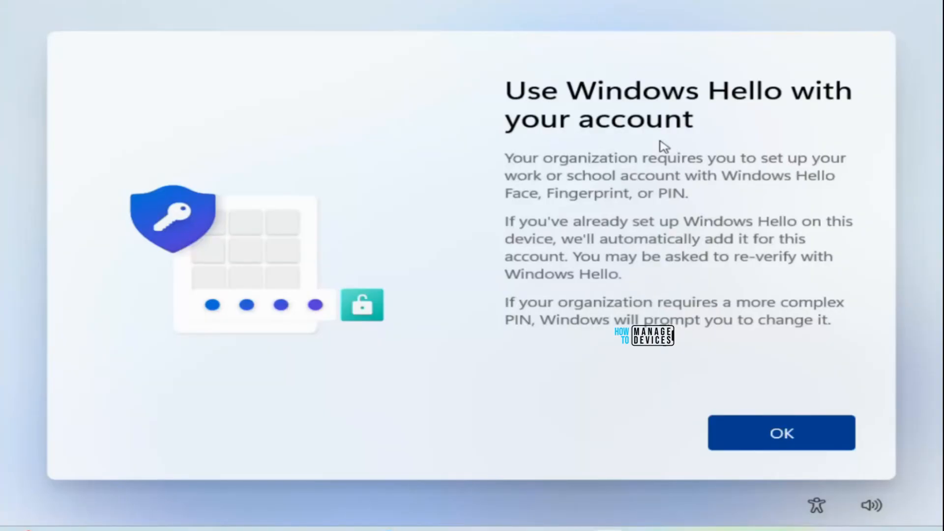
left_click(780, 434)
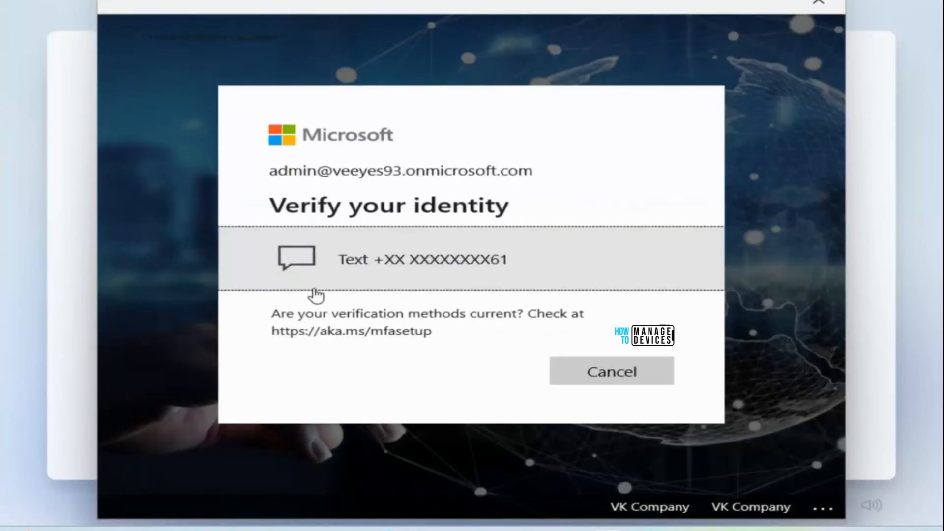
left_click(363, 257)
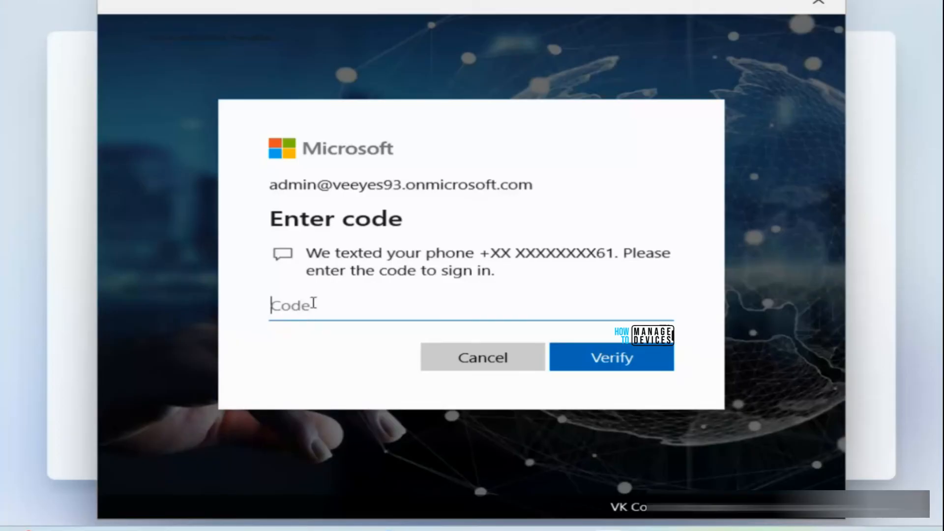
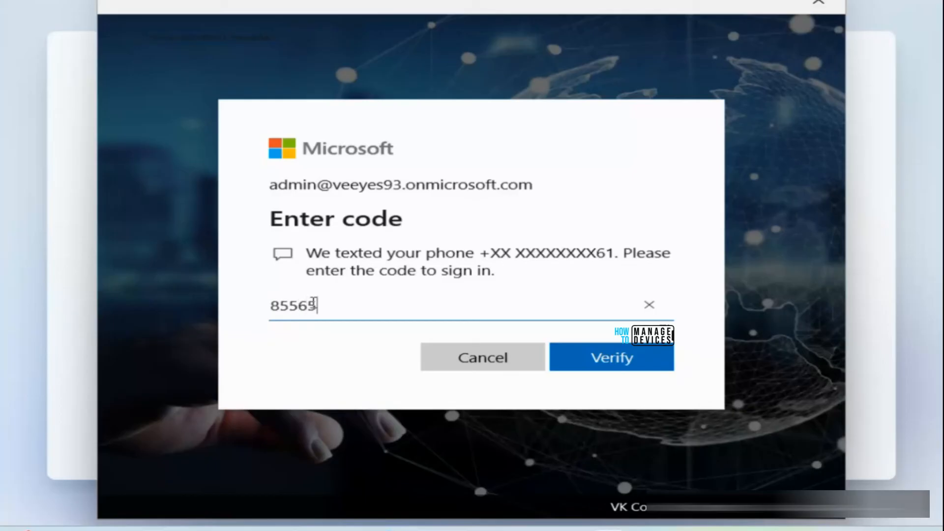
left_click(635, 363)
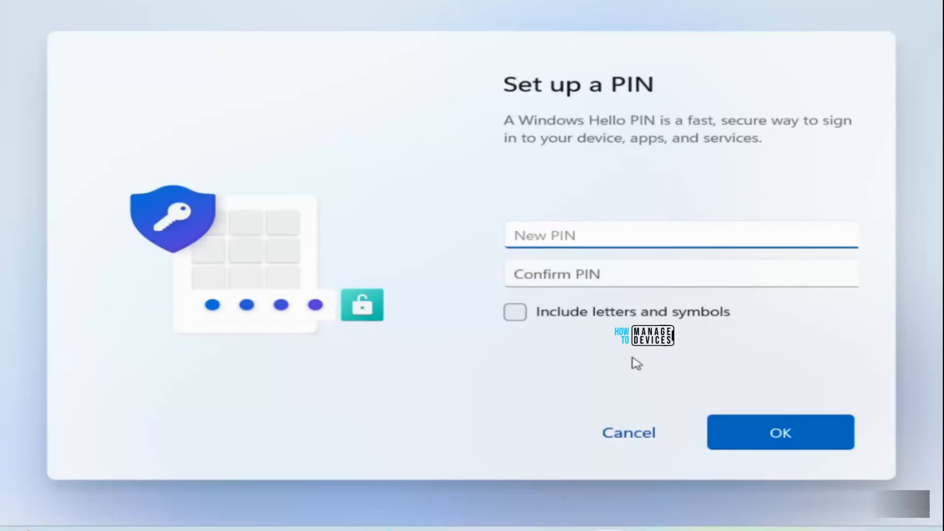
Set up a six-digit Windows Hello PIN, confirm it, and finish the PIN setup.
key("Tab")
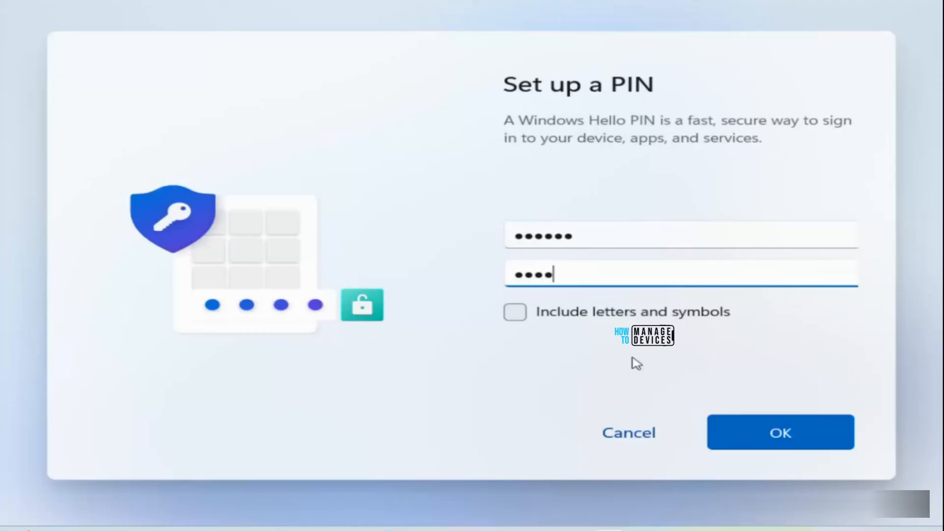
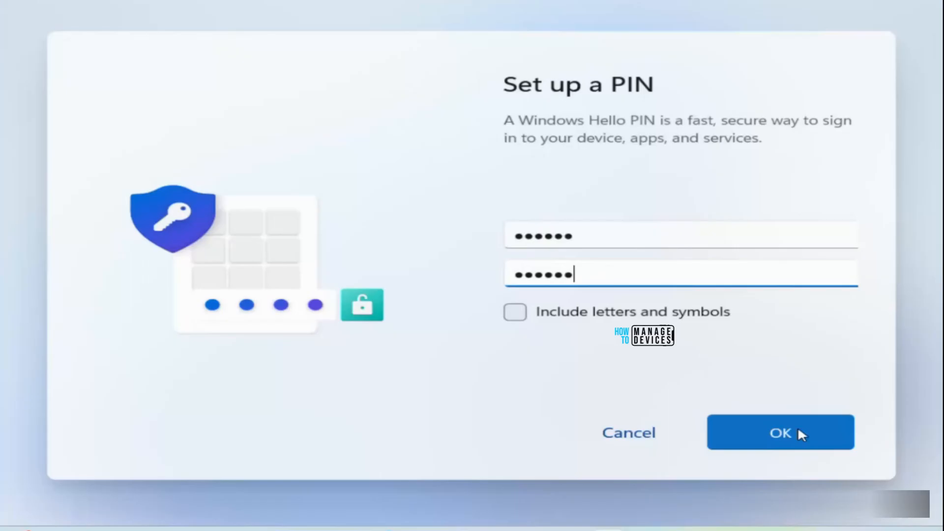
left_click(798, 430)
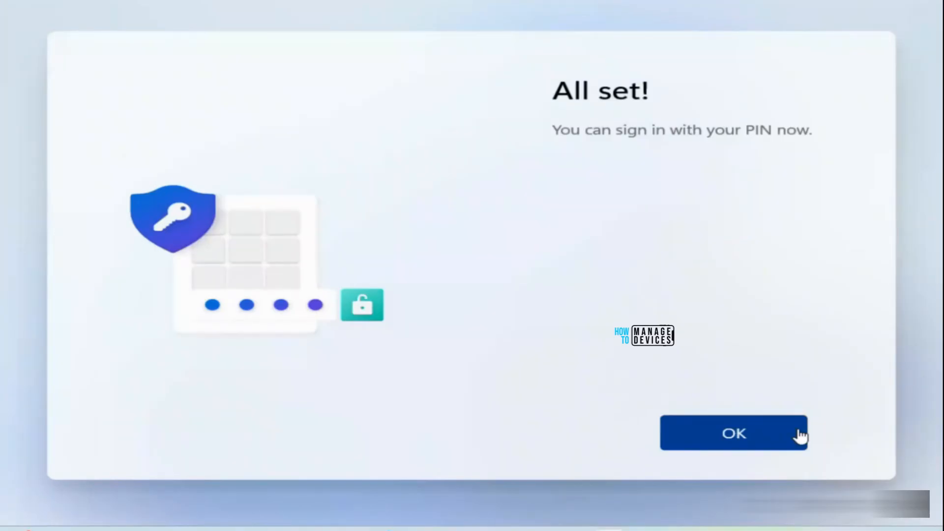
left_click(747, 434)
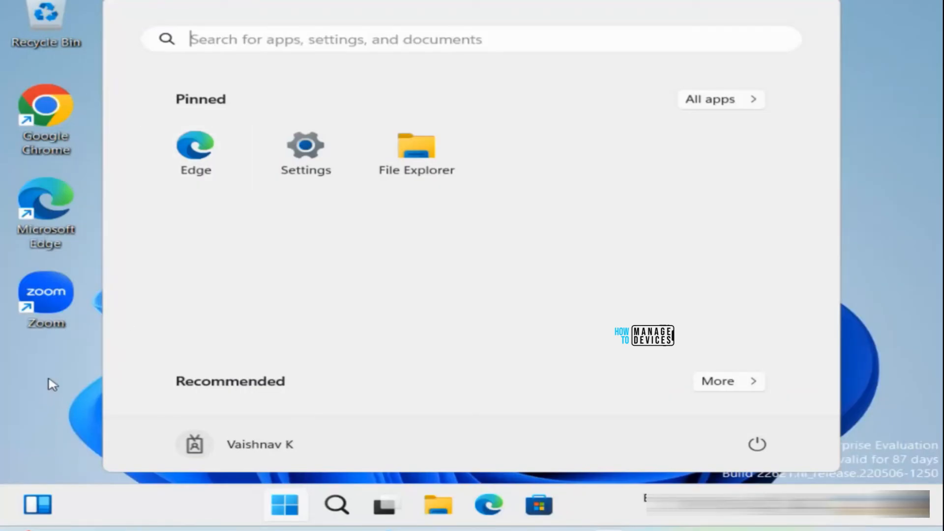
Run appwiz.cpl from the Run dialog to review installed programs, then minimize the Programs and Features window.
left_click(916, 89)
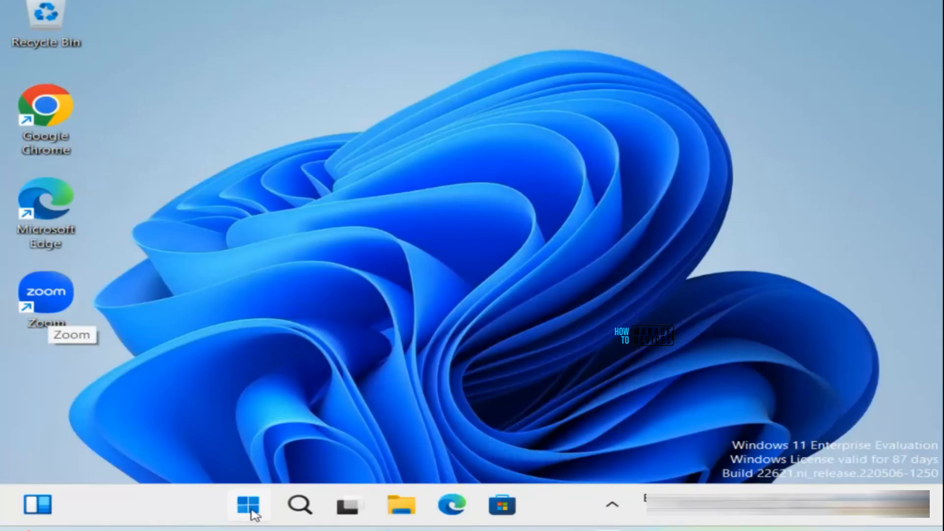
left_click(251, 511)
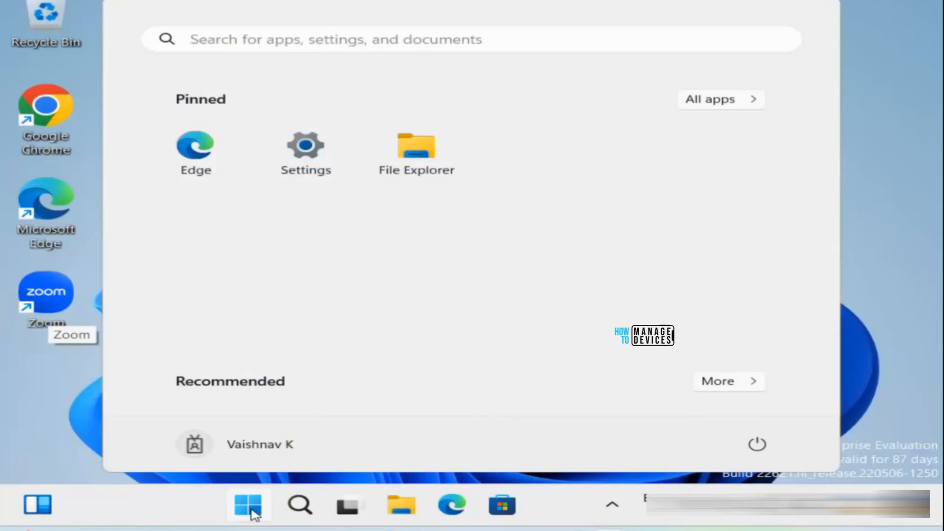
type("run")
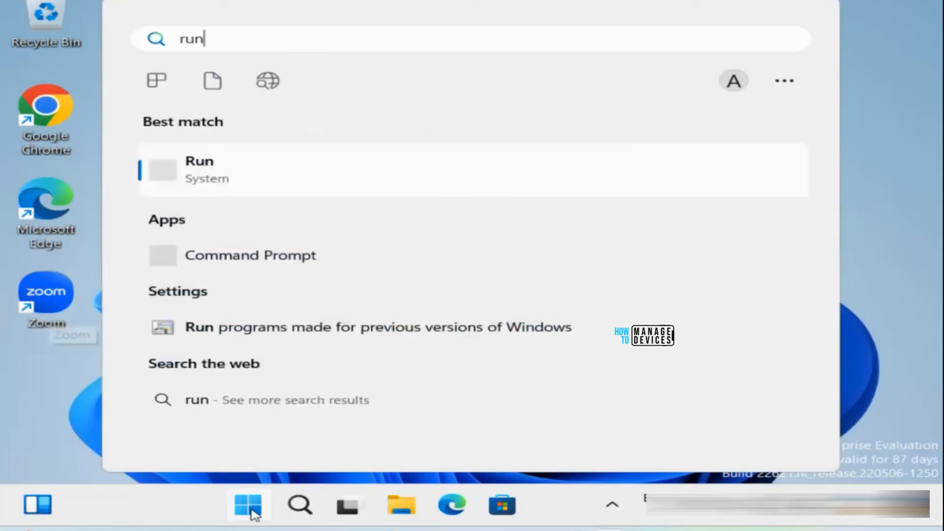
key("Return")
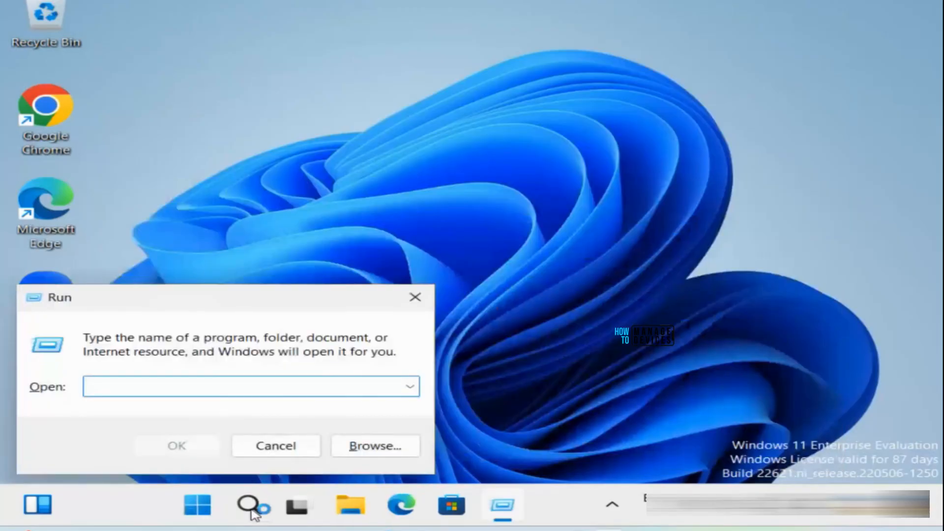
type("appwiz")
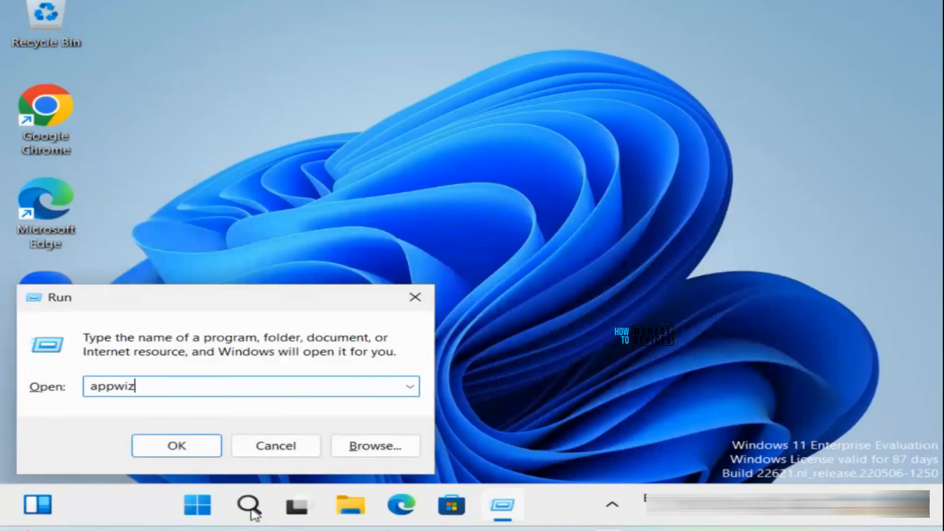
type(".cpl")
key("Return")
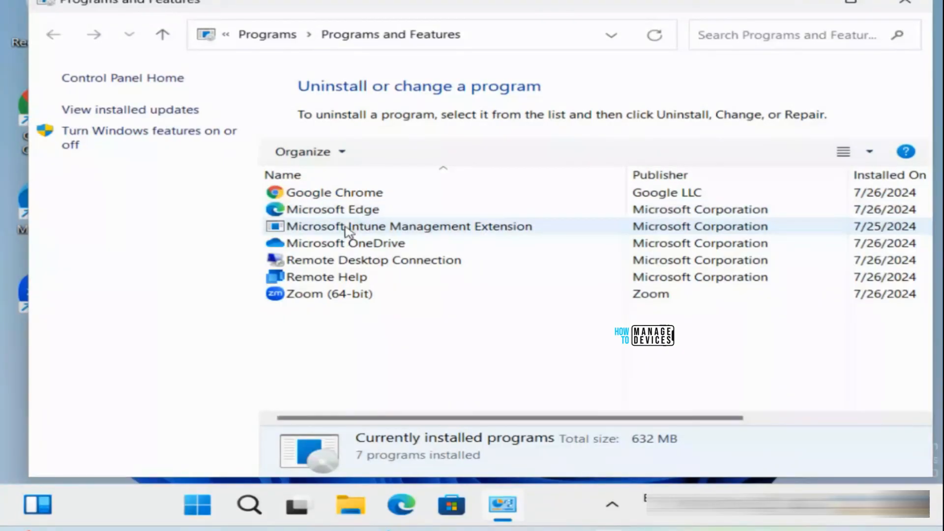
left_click(807, 4)
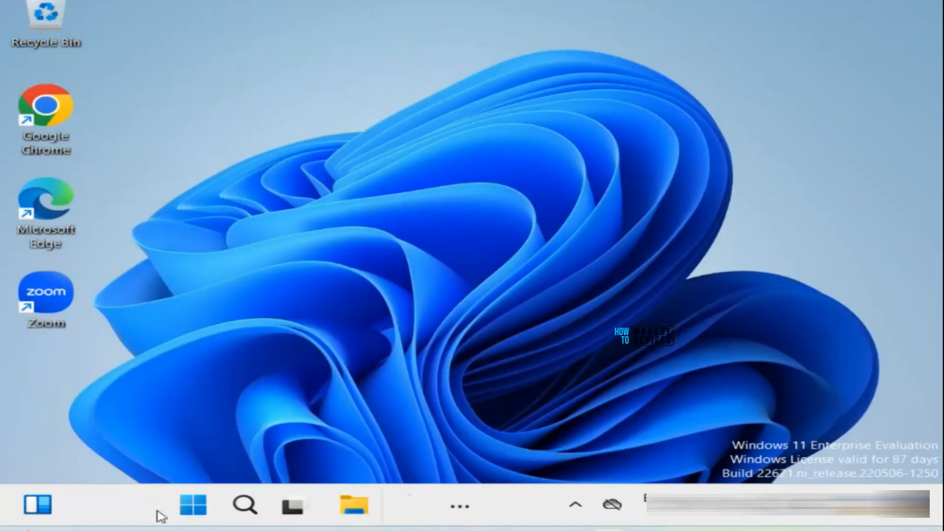
Open Company Portal on the virtual machine and set this device's category to Demonstration device.
left_click(204, 506)
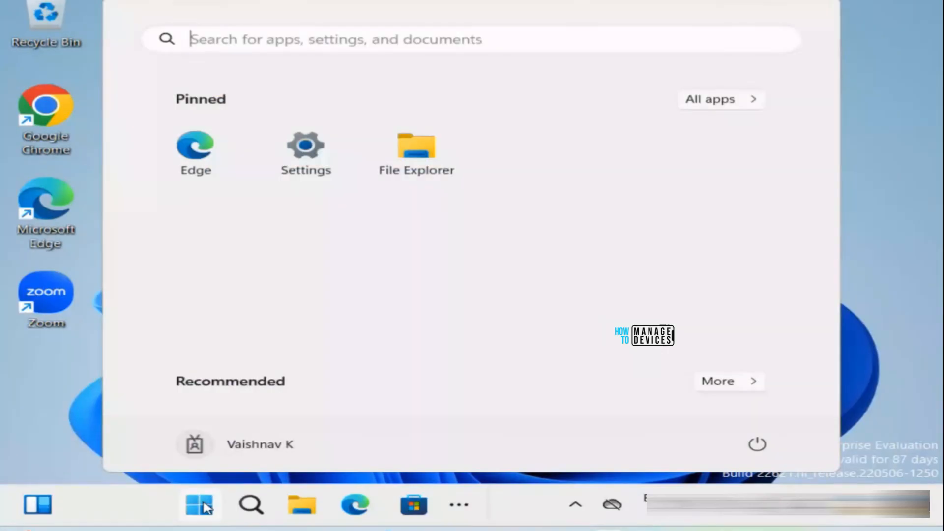
type("com")
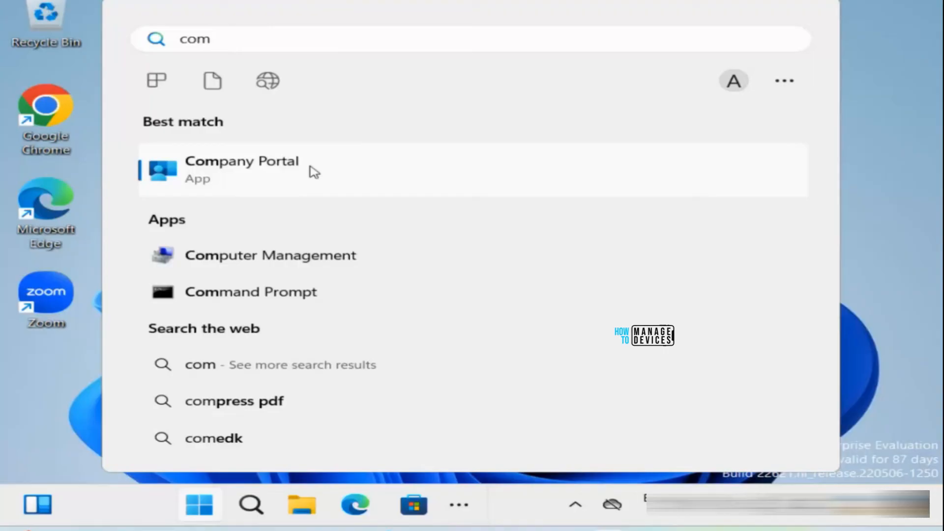
left_click(313, 172)
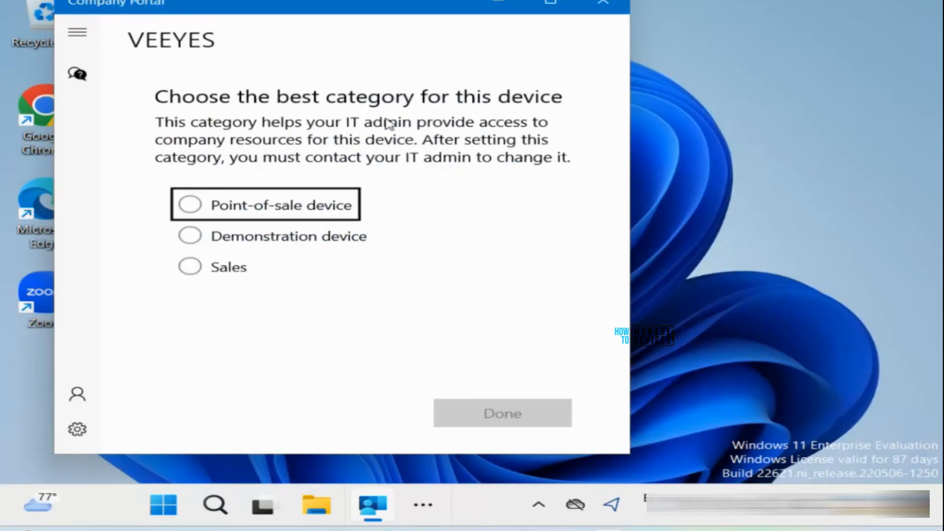
left_click(190, 237)
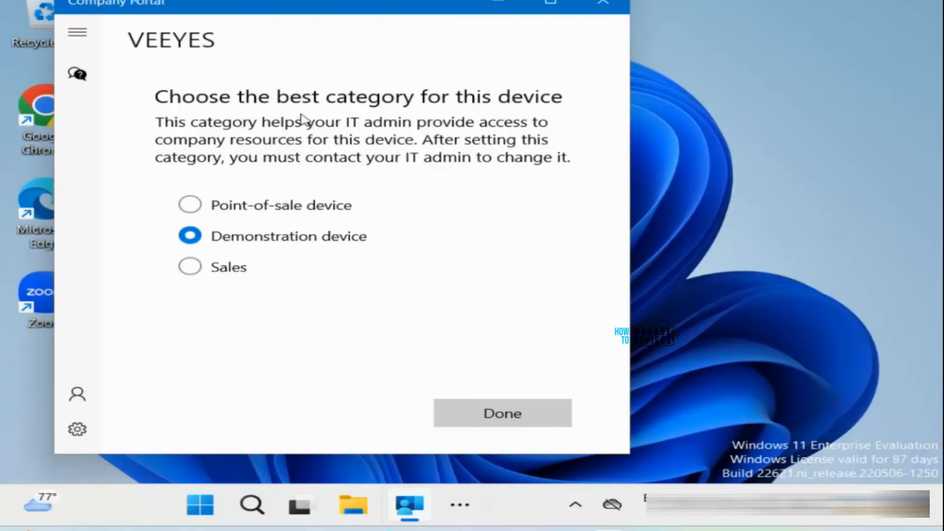
left_click(512, 416)
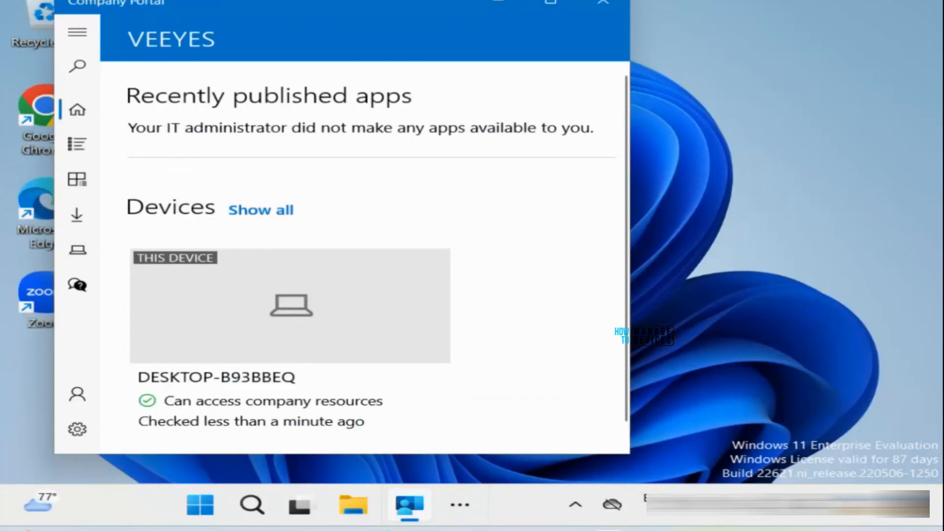
Sync the device with the organization from Company Portal's settings.
mouse_move(552, 5)
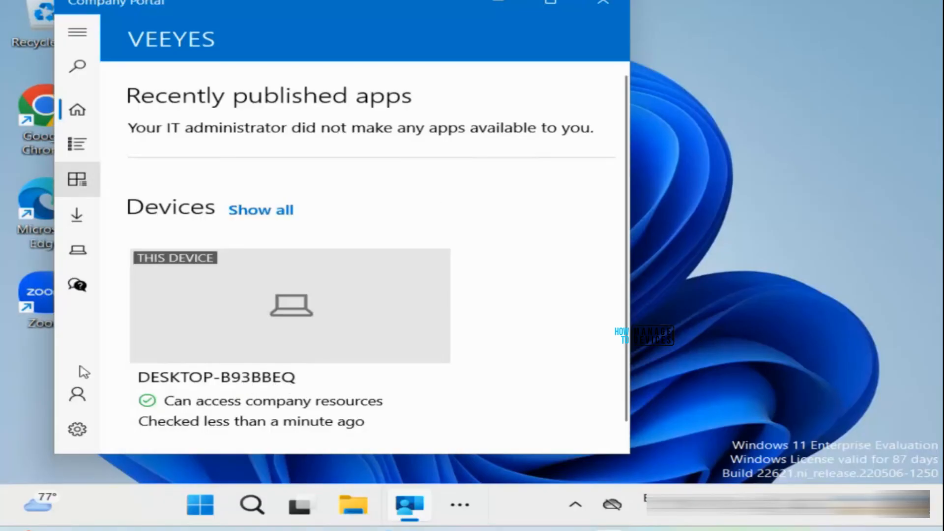
left_click(78, 430)
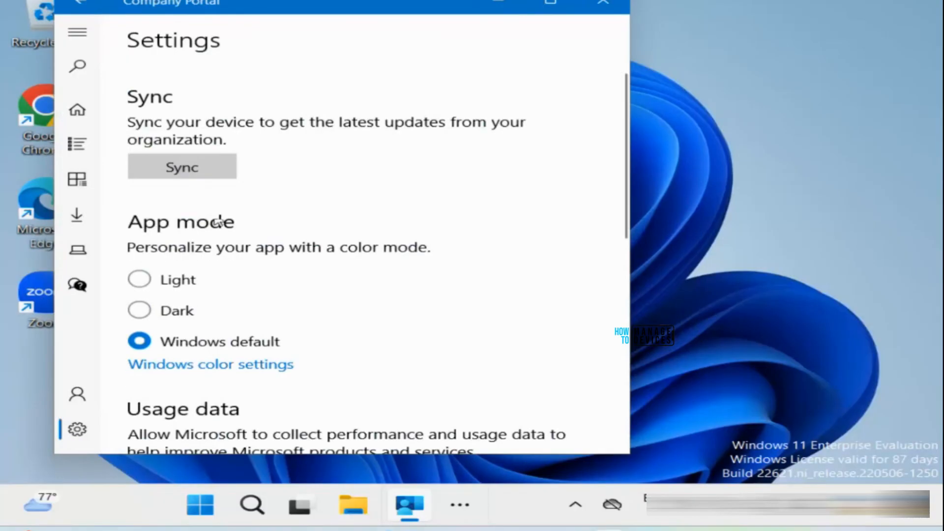
left_click(186, 166)
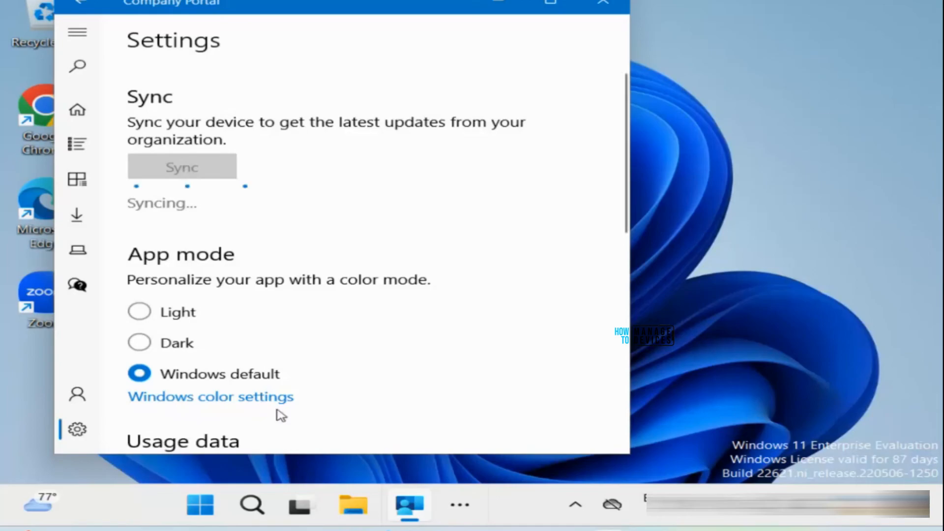
Open Windows Settings, go to Accounts' Access work or school, and show the connected account's management info.
left_click(199, 505)
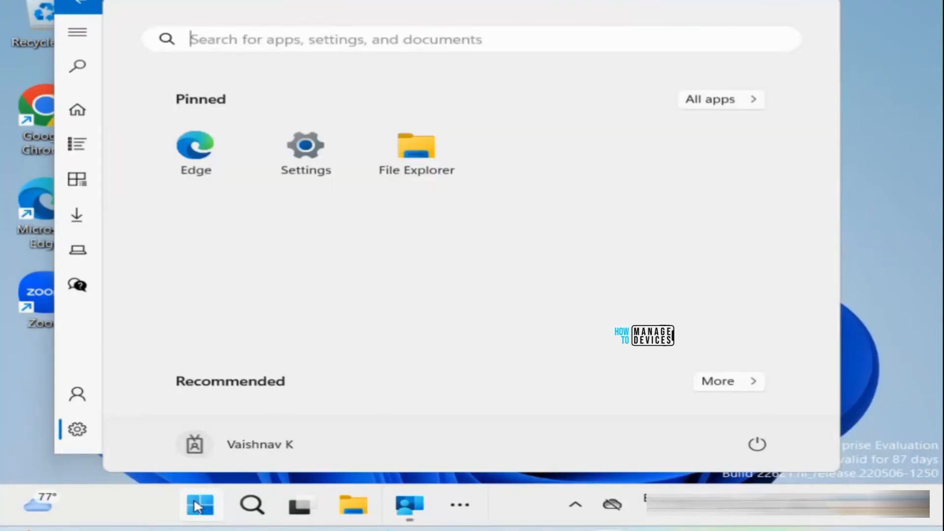
left_click(305, 150)
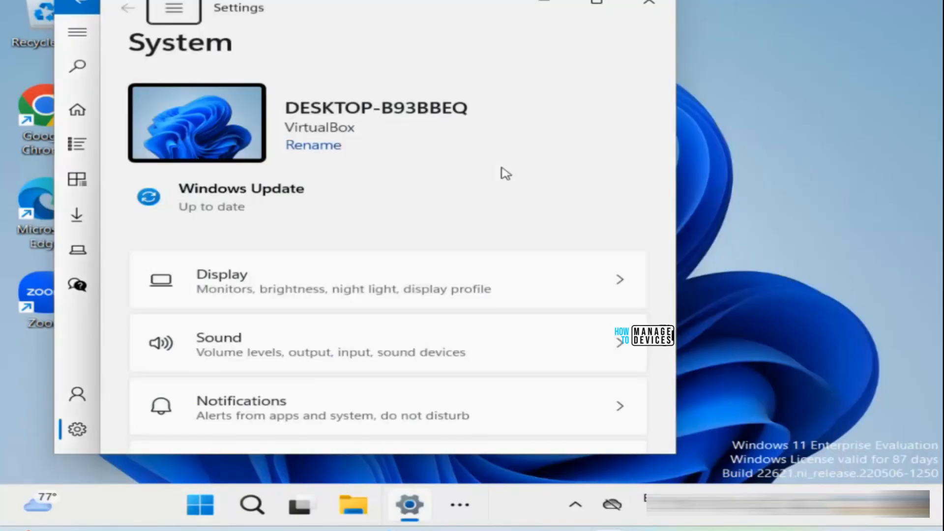
scroll(366, 242, "down", 10)
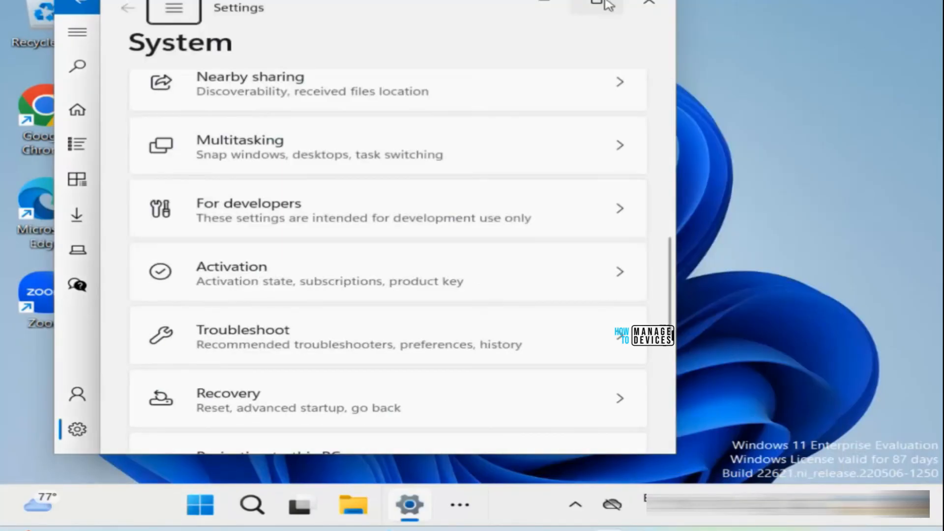
left_click(597, 3)
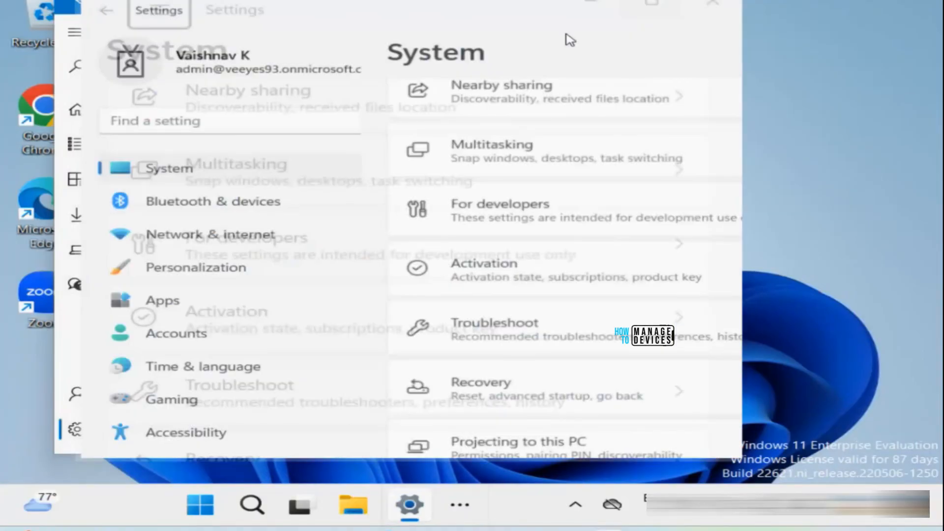
scroll(100, 360, "down", 2)
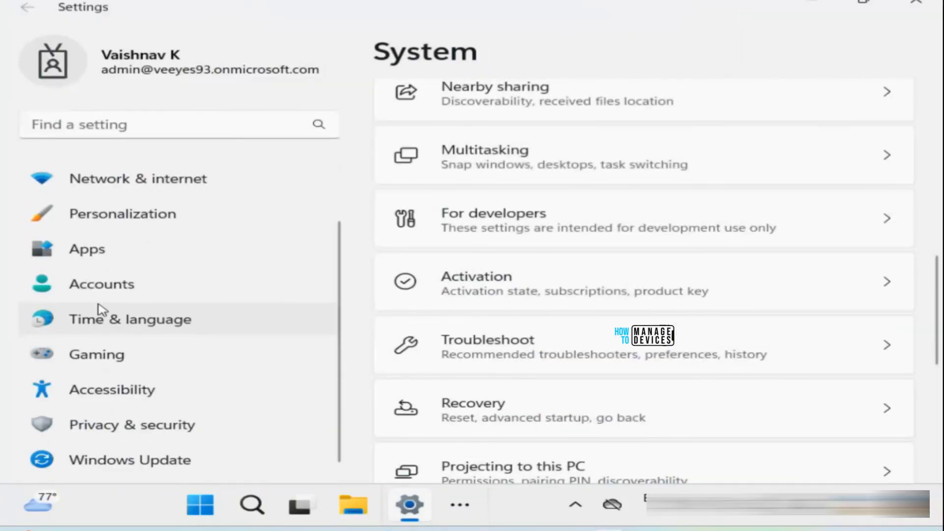
left_click(99, 283)
scroll(717, 354, "down", 4)
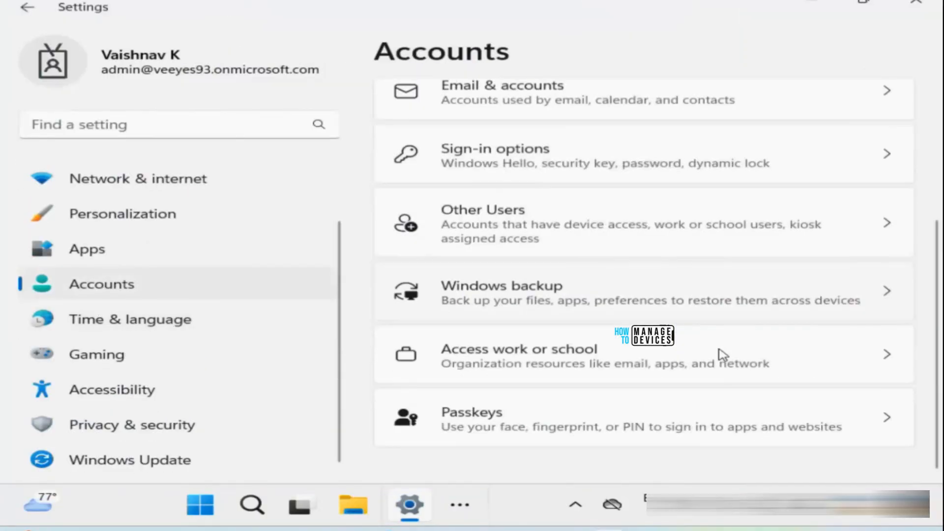
left_click(606, 363)
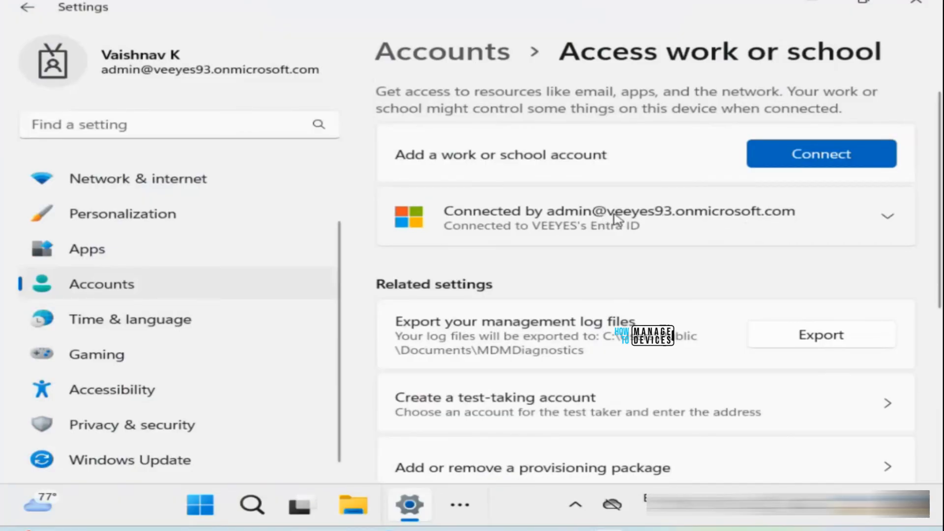
left_click(809, 214)
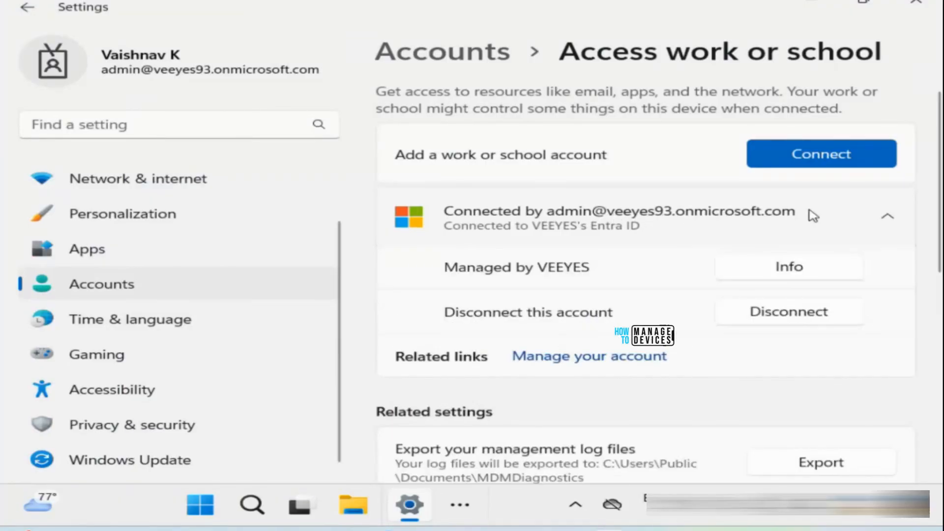
left_click(799, 270)
Scroll through the Managed by VEEYES page's applications, connection info and sync status, then minimize Settings.
scroll(633, 295, "down", 4)
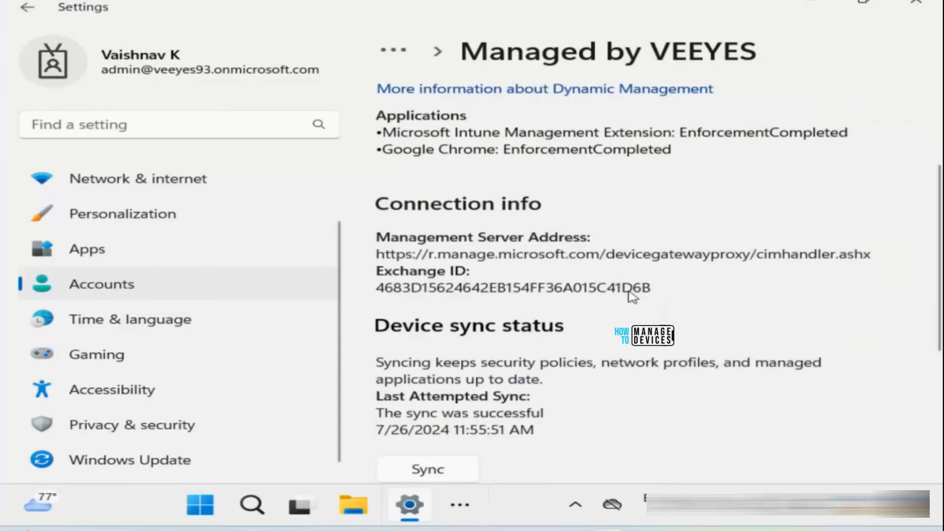
scroll(632, 297, "up", 2)
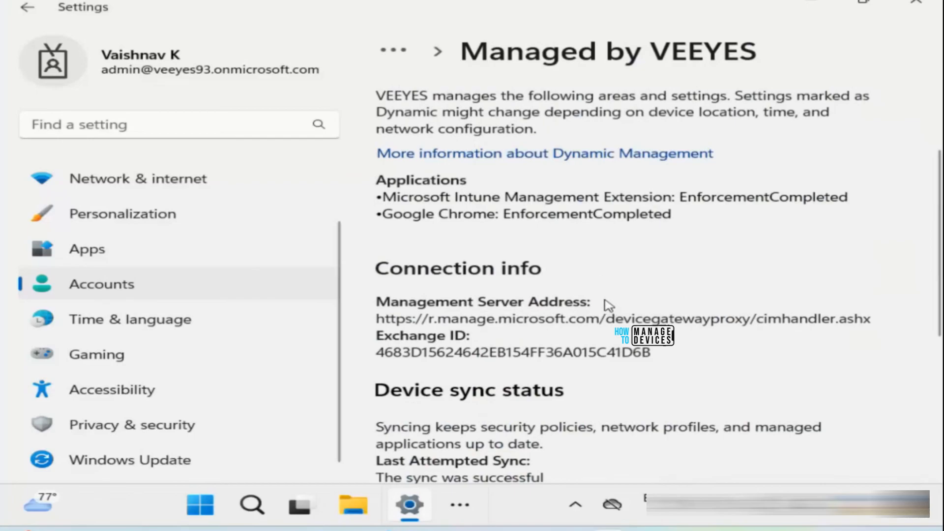
scroll(609, 303, "down", 4)
scroll(609, 303, "down", 2)
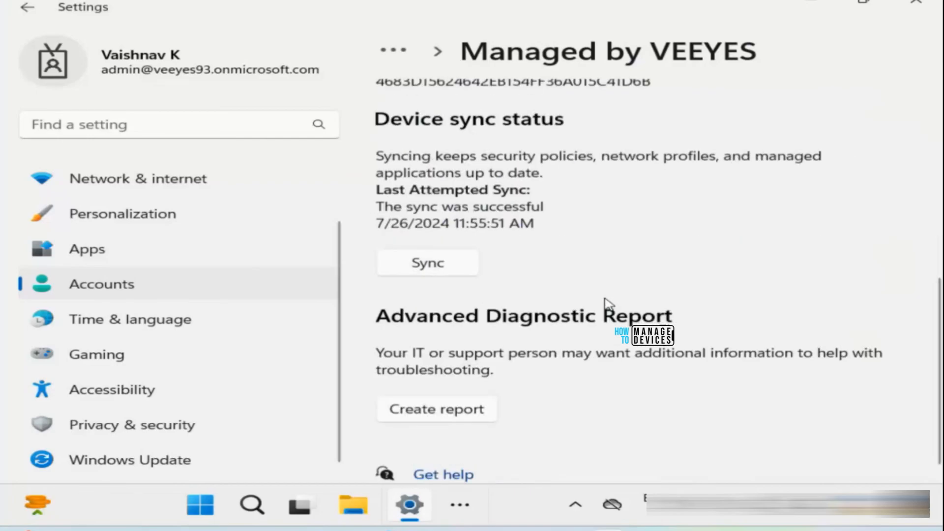
scroll(609, 303, "up", 4)
scroll(609, 303, "up", 1)
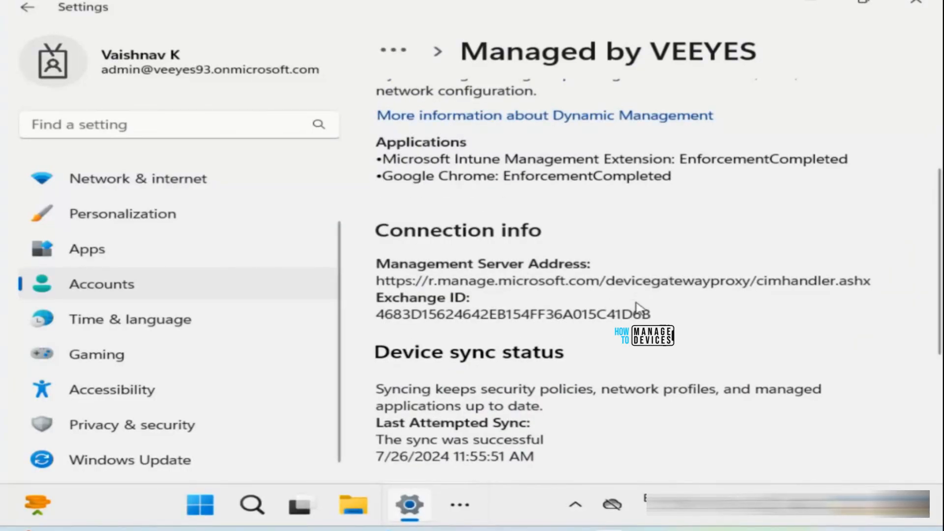
scroll(636, 307, "up", 4)
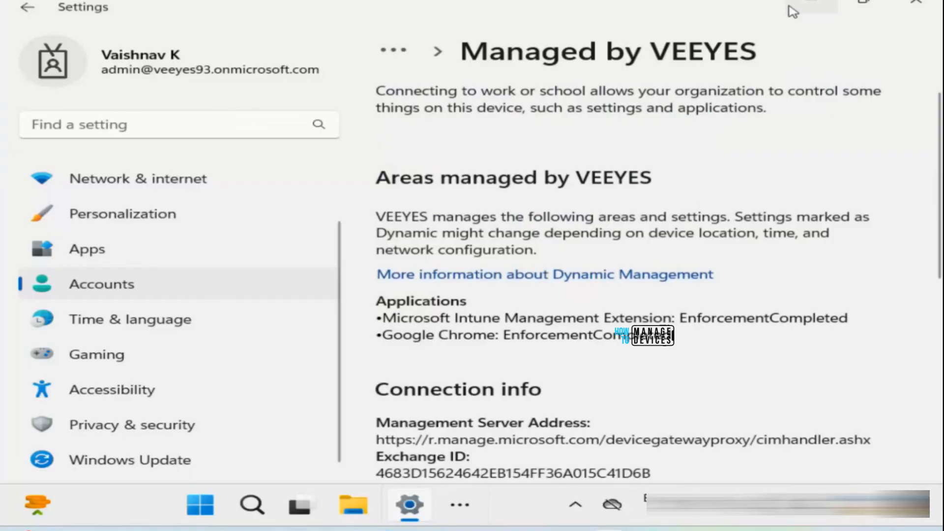
left_click(807, 6)
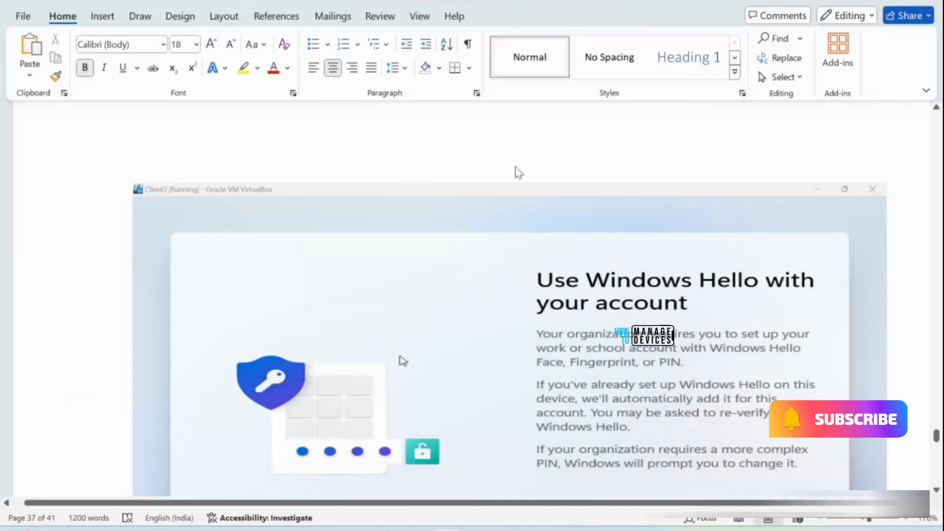
Switch to the Intune admin center and open the Windows devices list, widening the Device name column.
key("alt+Tab")
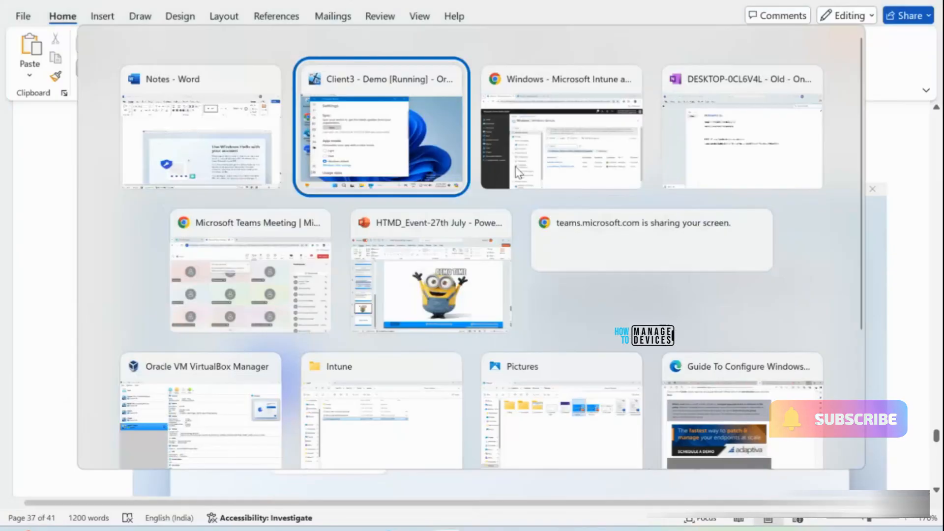
key("alt+Tab")
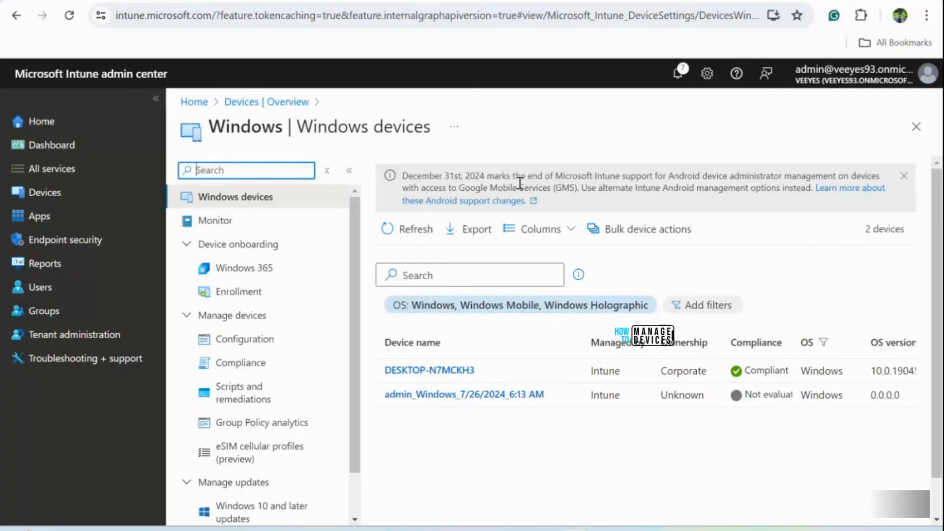
left_click(43, 195)
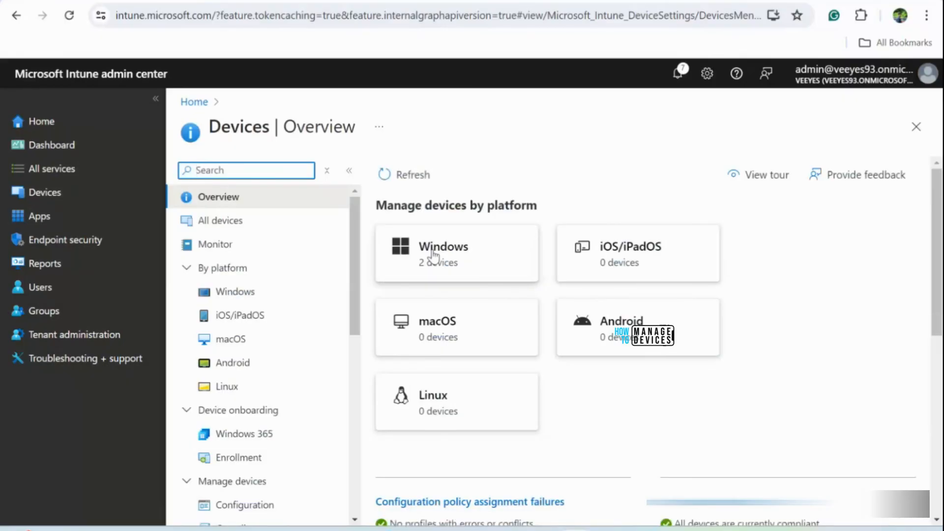
left_click(433, 256)
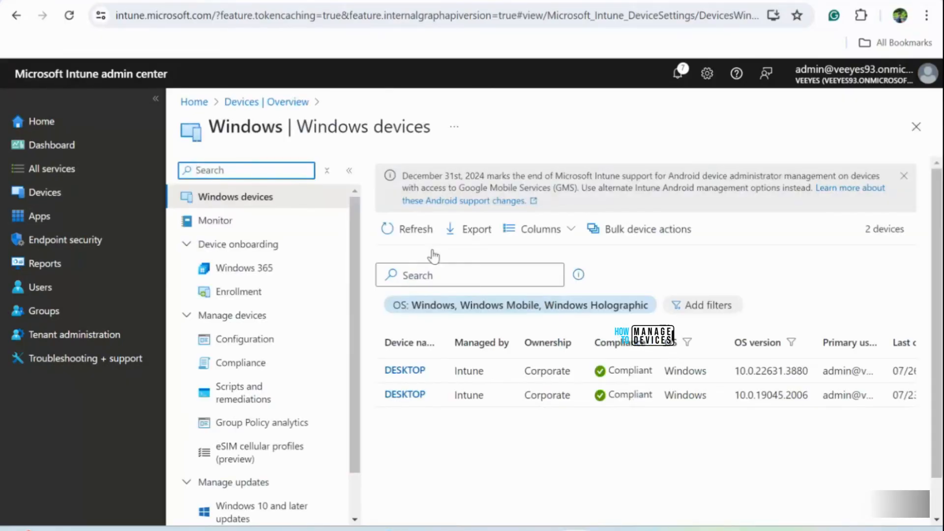
left_click_drag(446, 340, 554, 340)
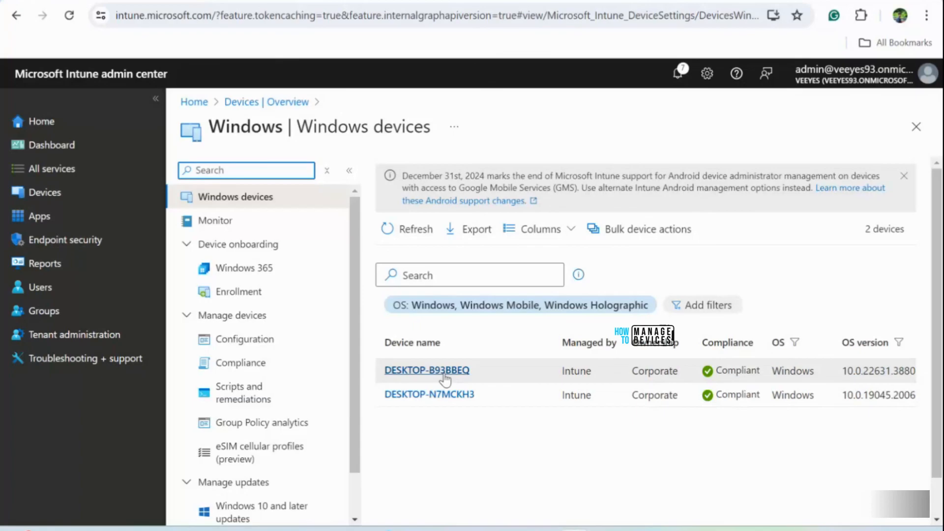
Open DESKTOP-B93BBEQ's device page, browse its monitor sections, and view its App configuration.
left_click(416, 373)
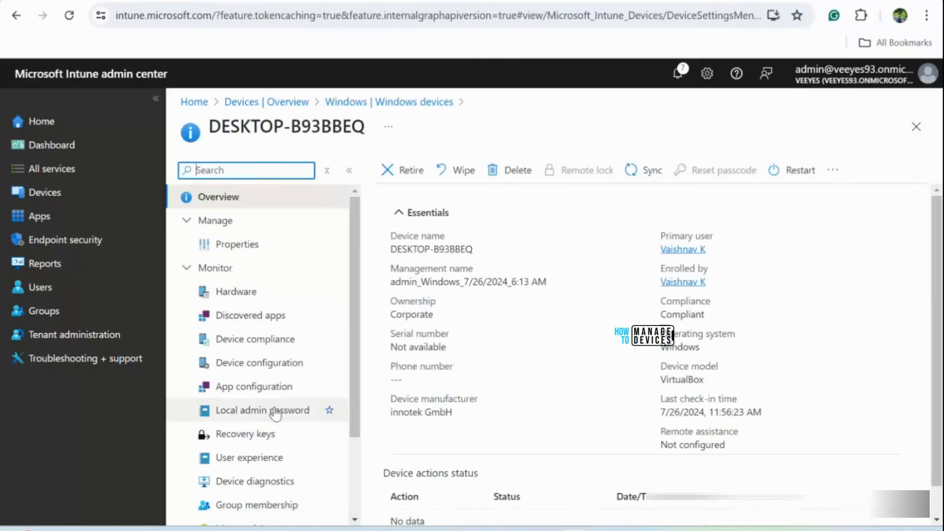
scroll(295, 411, "down", 2)
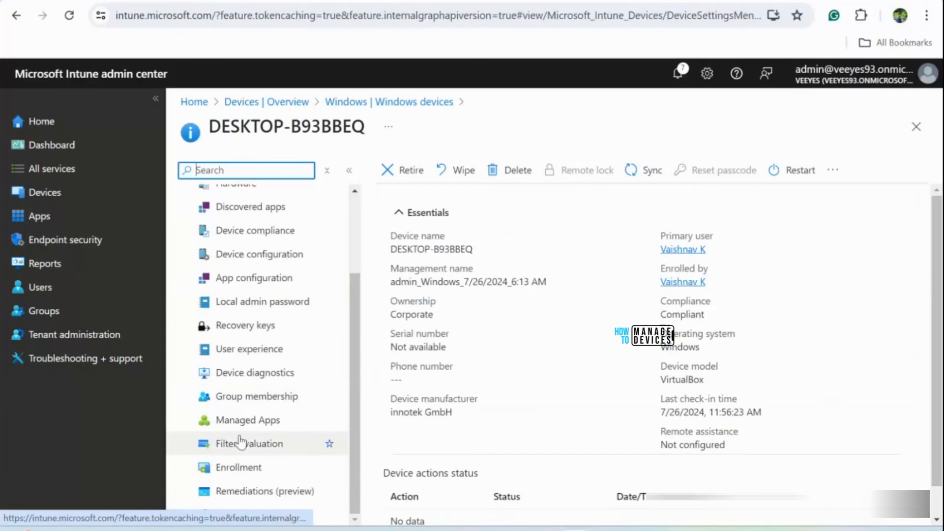
scroll(236, 428, "up", 2)
scroll(244, 363, "down", 2)
scroll(248, 448, "up", 2)
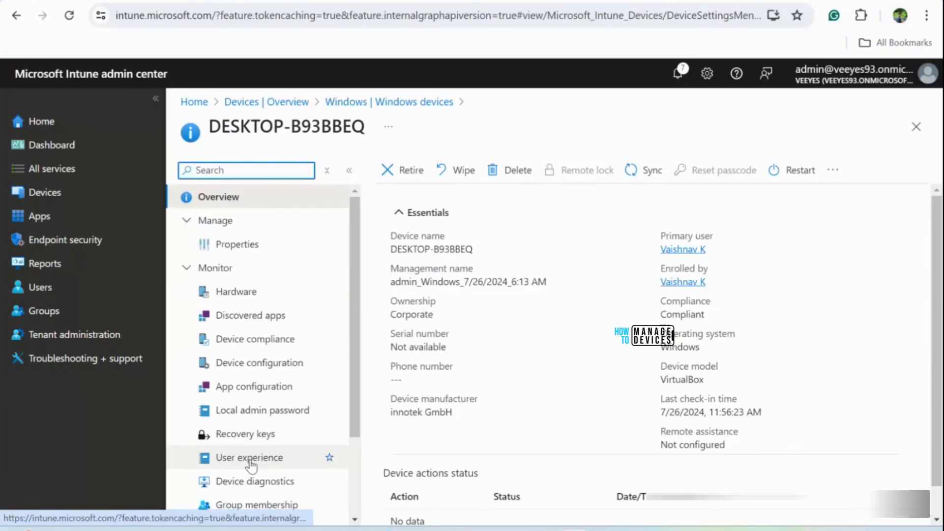
scroll(253, 371, "down", 1)
scroll(253, 365, "down", 1)
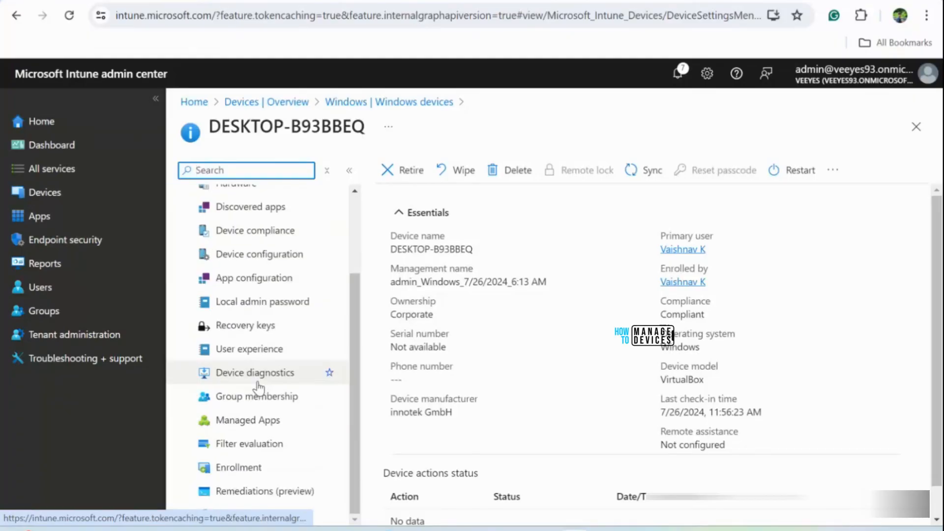
scroll(259, 391, "up", 2)
left_click(251, 389)
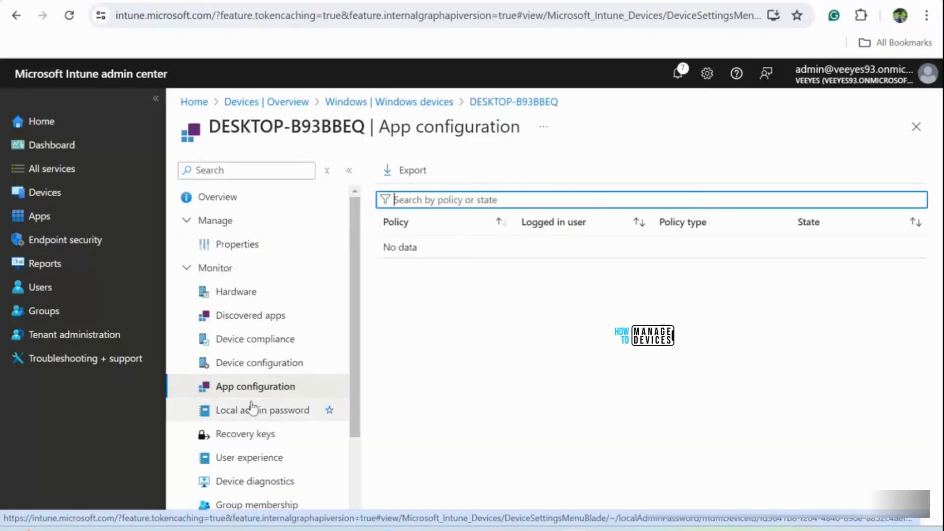
Return to Devices and open the Monitor reports list.
scroll(252, 408, "down", 2)
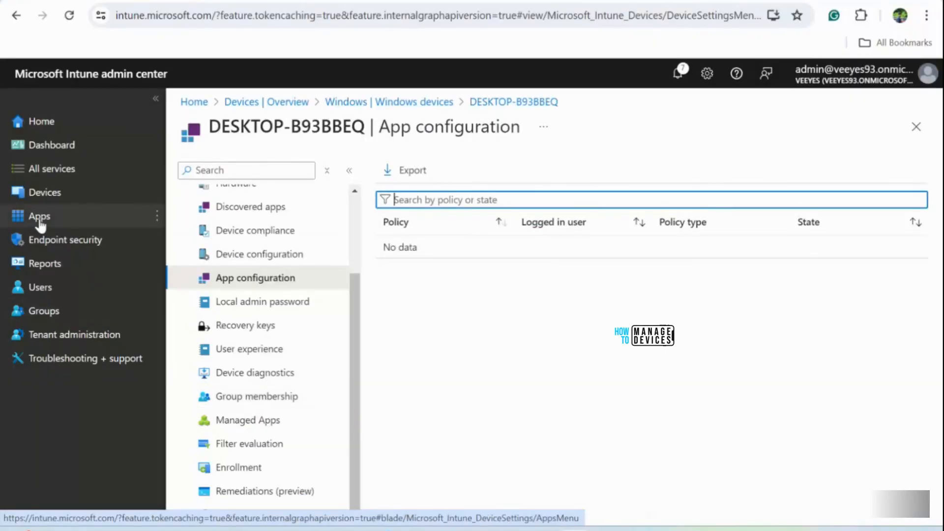
left_click(37, 197)
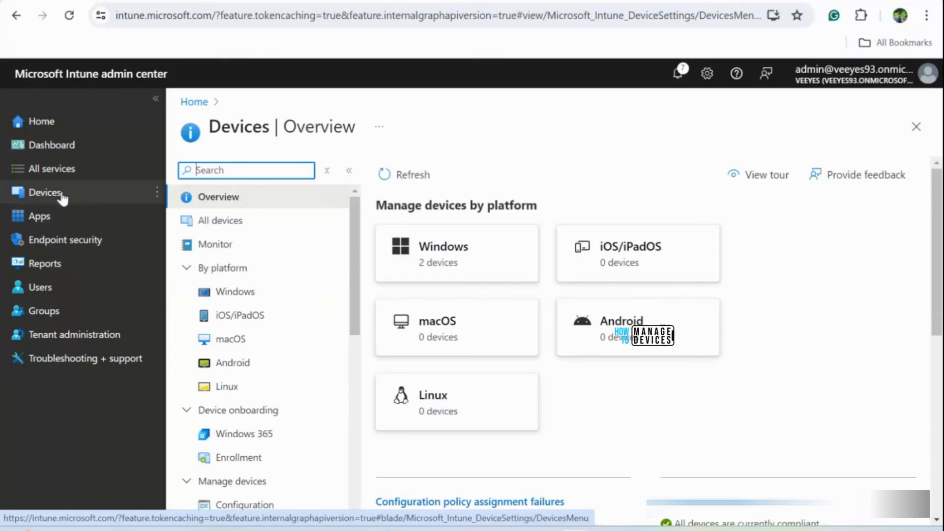
left_click(221, 245)
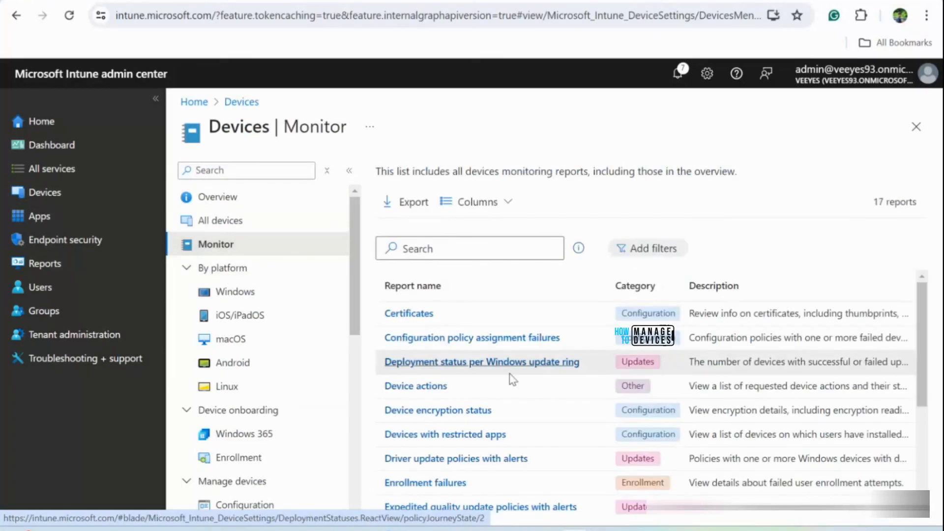
Open the Windows Autopilot device preparation deployments report from the monitor reports list.
scroll(512, 379, "down", 4)
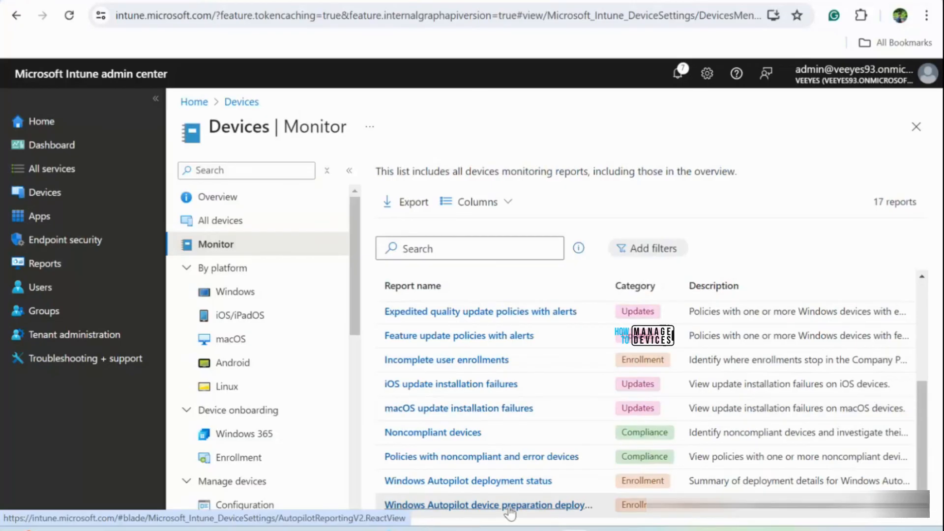
left_click(475, 507)
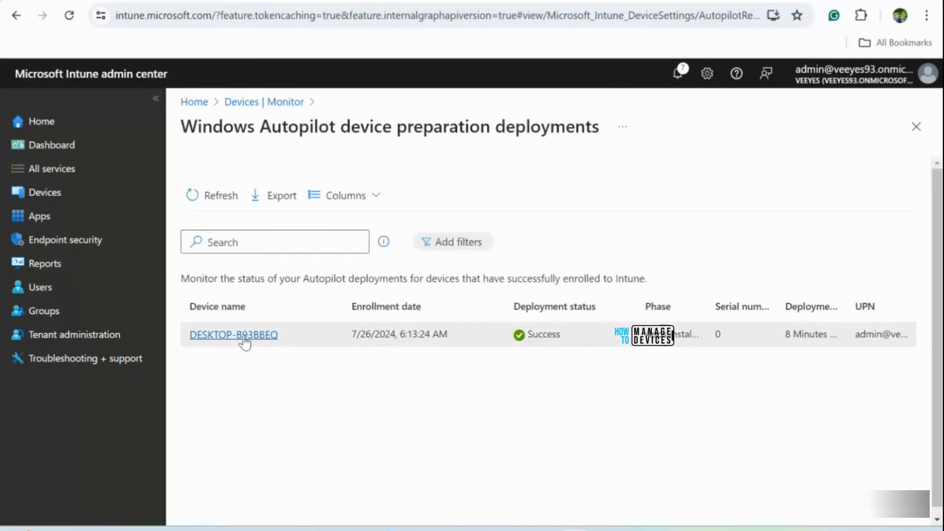
Open DESKTOP-B93BBEQ's deployment details, view its Apps and Scripts tabs, and close the details pane.
left_click(242, 339)
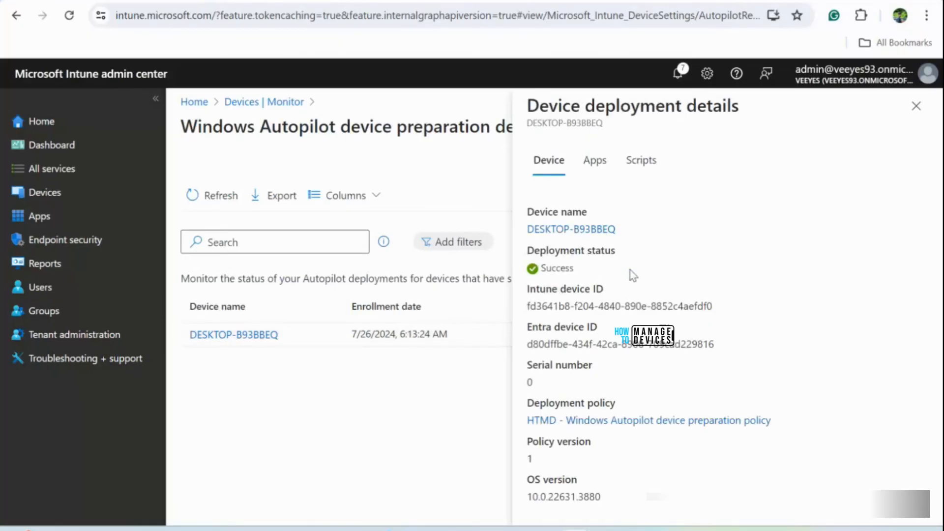
left_click(595, 160)
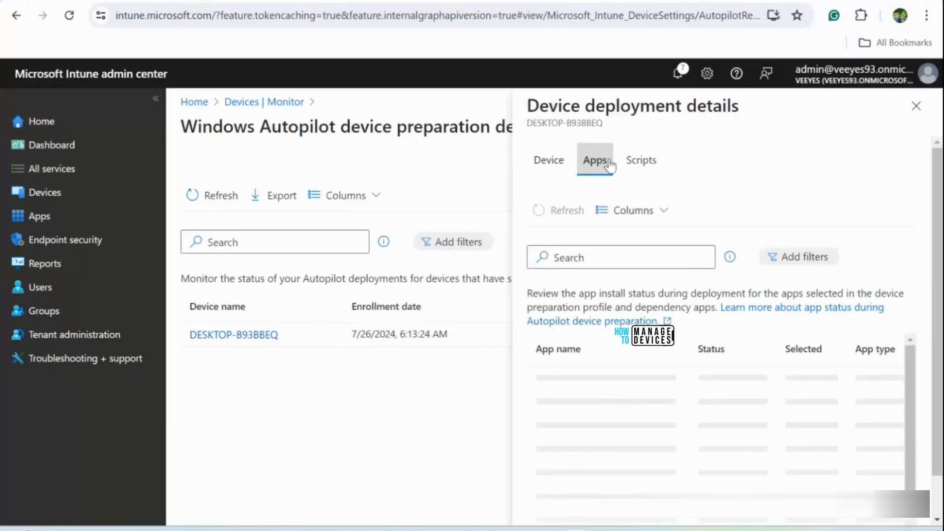
left_click(635, 164)
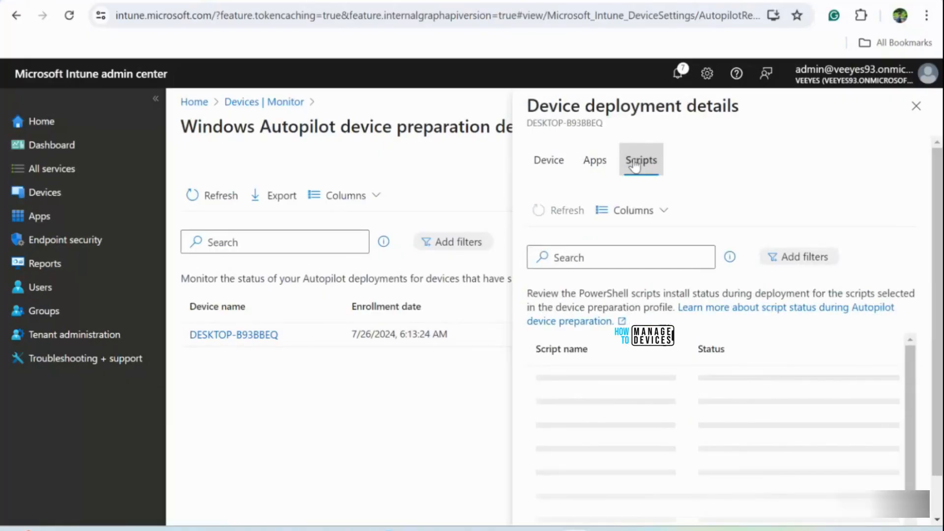
left_click(916, 117)
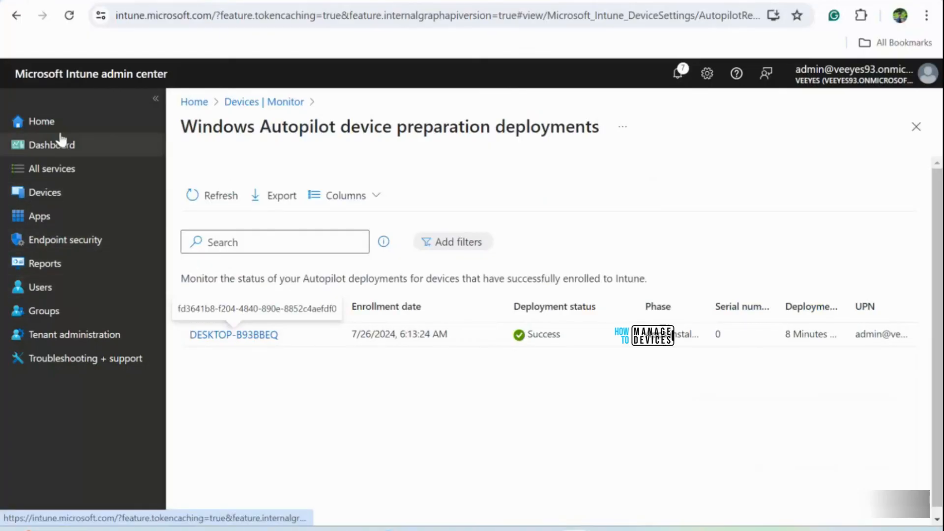
Go to Groups and open the Autopilot device preparation device group's members.
left_click(44, 125)
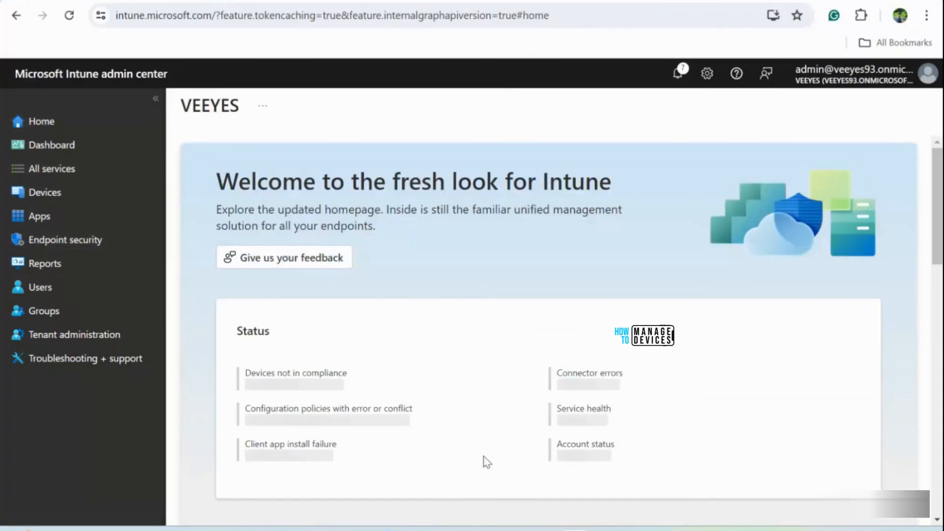
left_click(43, 199)
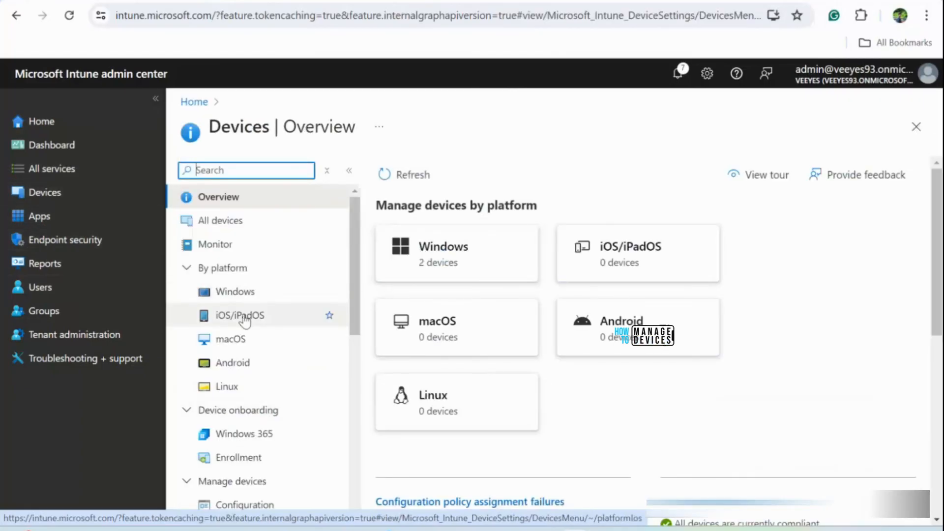
left_click(61, 312)
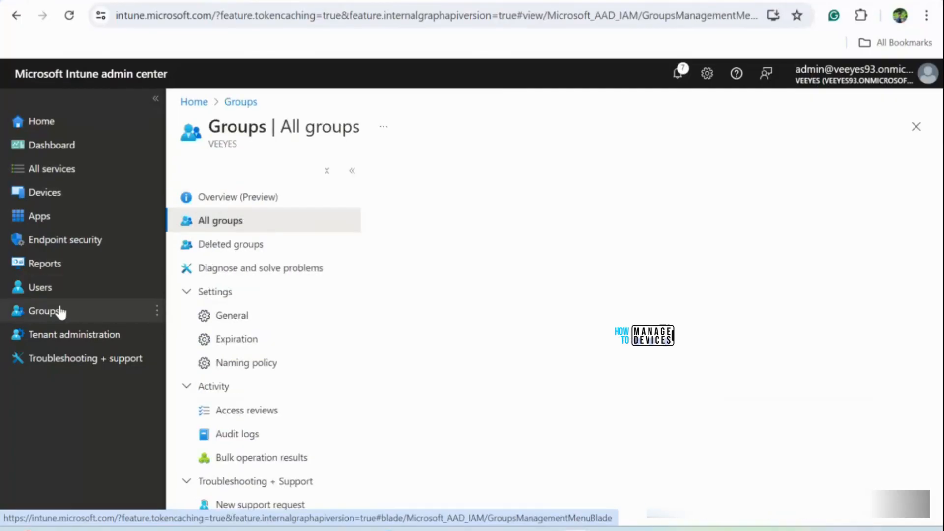
left_click(482, 226)
type("a")
left_click(603, 389)
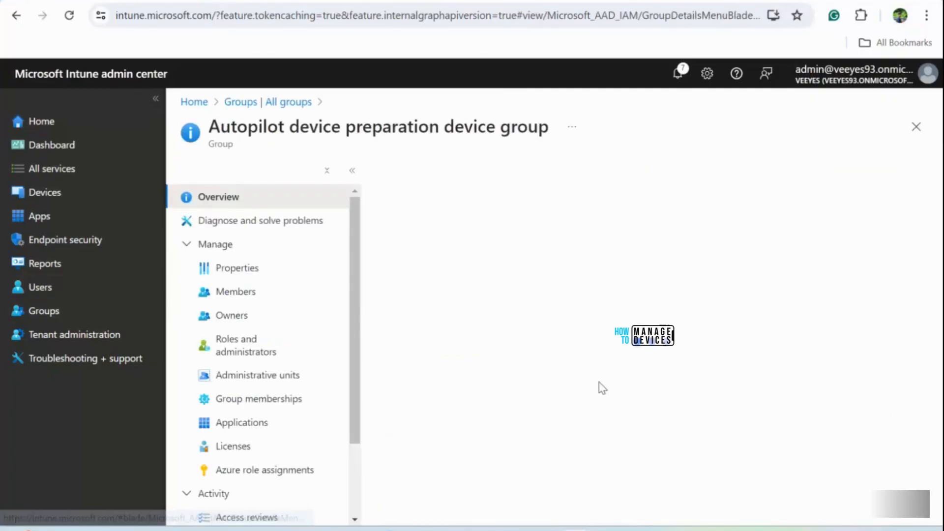
left_click(263, 294)
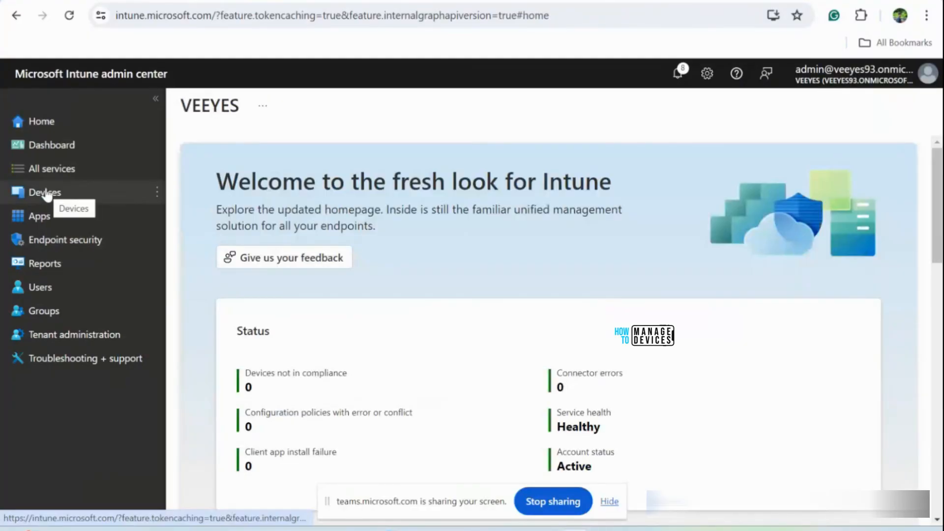
Open Devices enrollment and the Windows Autopilot device preparation policies list, hiding the screen-sharing bar.
left_click(46, 193)
scroll(326, 359, "down", 9)
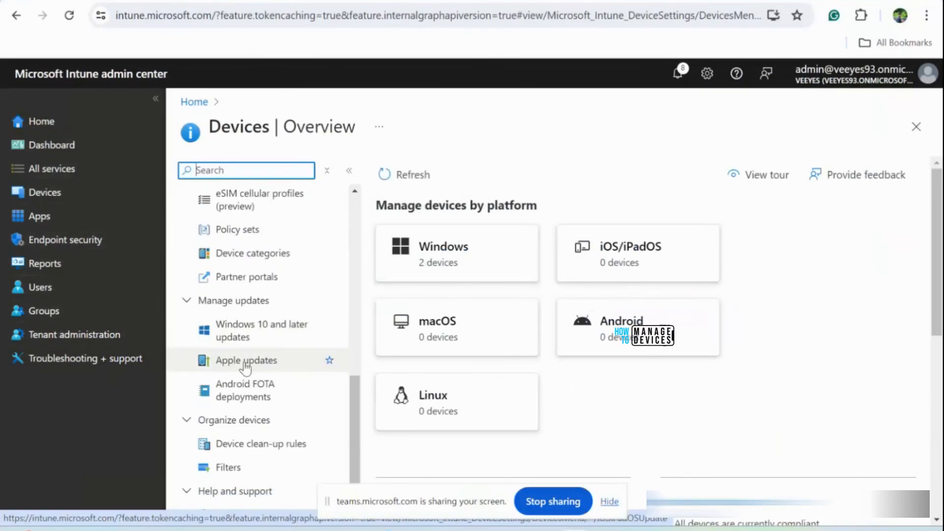
scroll(232, 270, "up", 5)
left_click(235, 246)
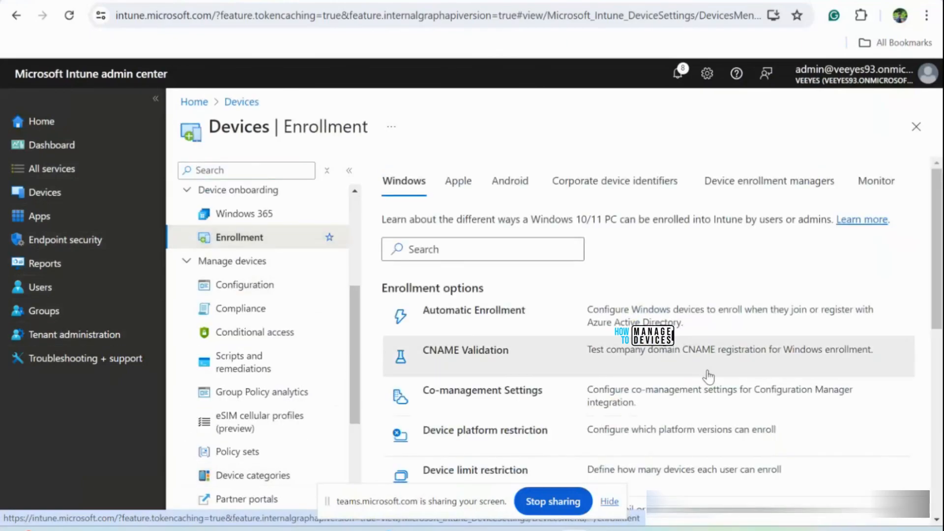
scroll(472, 380, "down", 5)
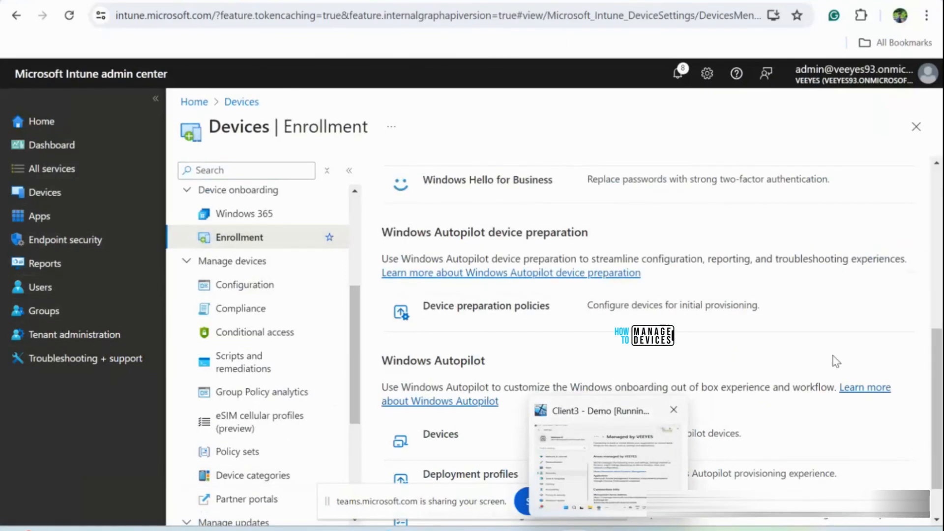
left_click(616, 500)
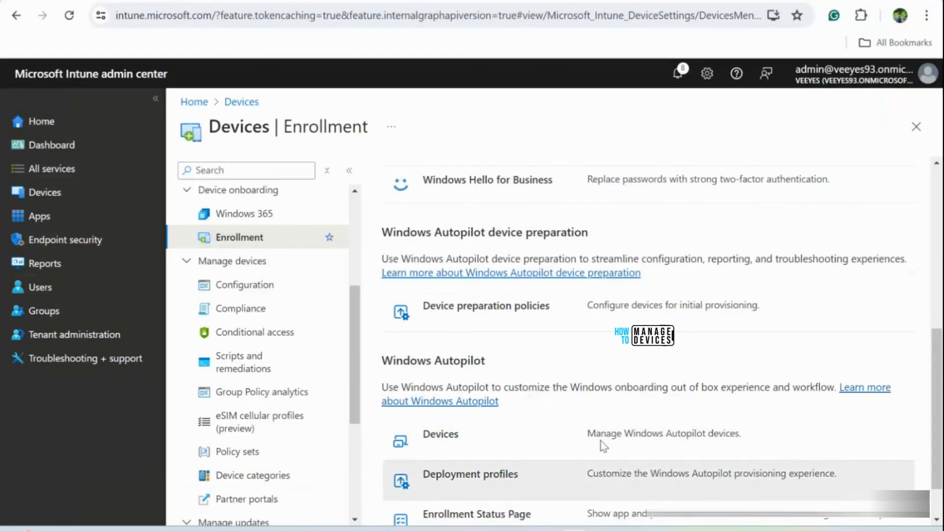
left_click(488, 309)
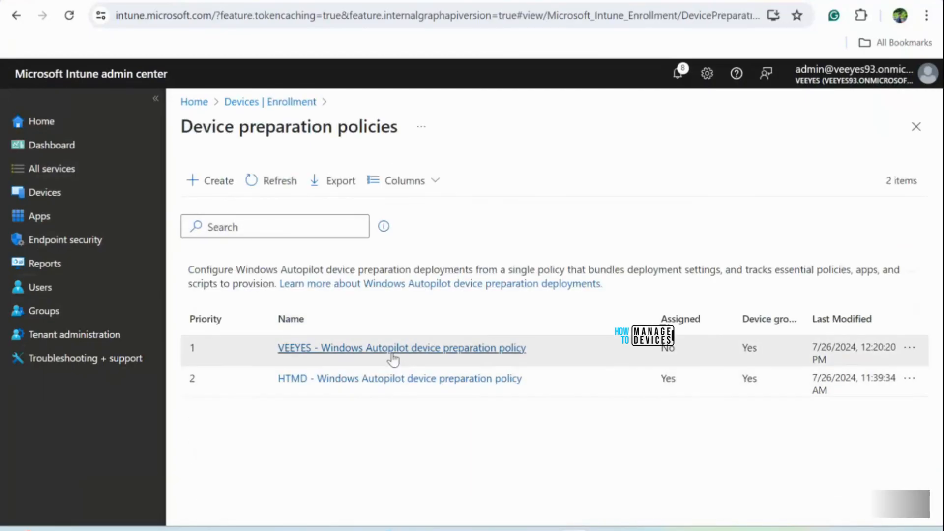
Open the VEEYES - Windows Autopilot device preparation policy and review its expanded settings.
left_click(388, 350)
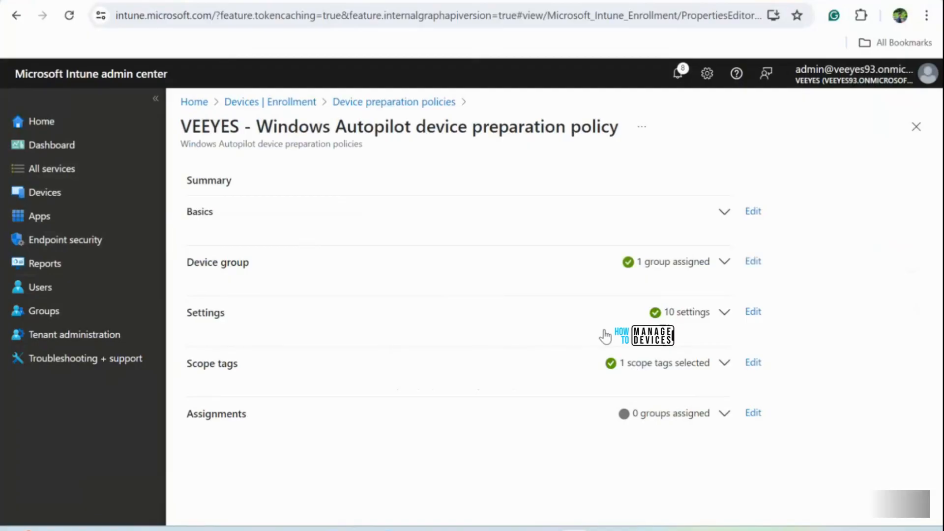
left_click(670, 312)
scroll(383, 436, "down", 3)
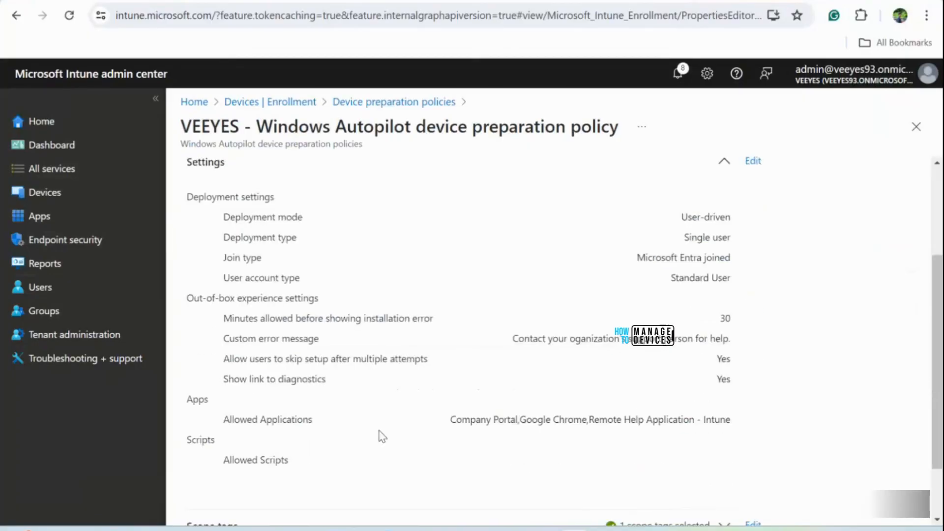
scroll(358, 363, "down", 2)
scroll(328, 375, "up", 4)
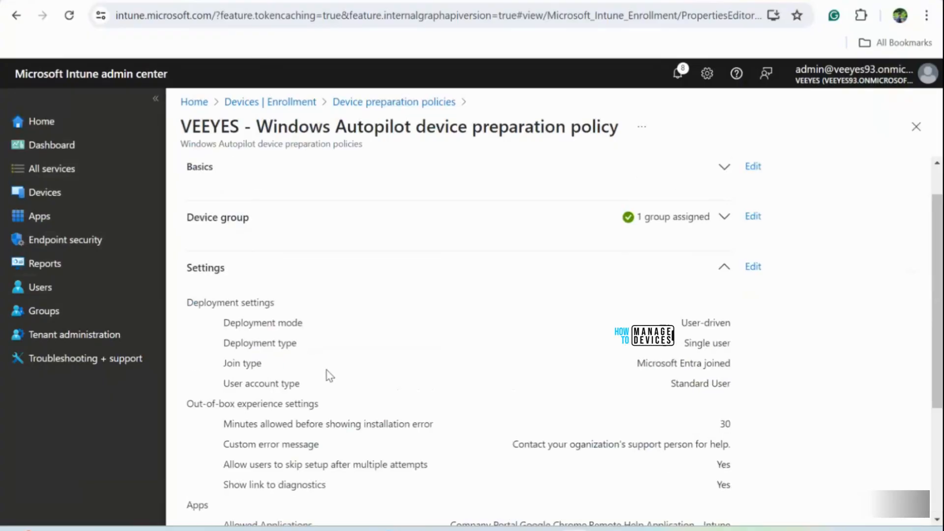
scroll(330, 376, "up", 1)
scroll(330, 377, "down", 4)
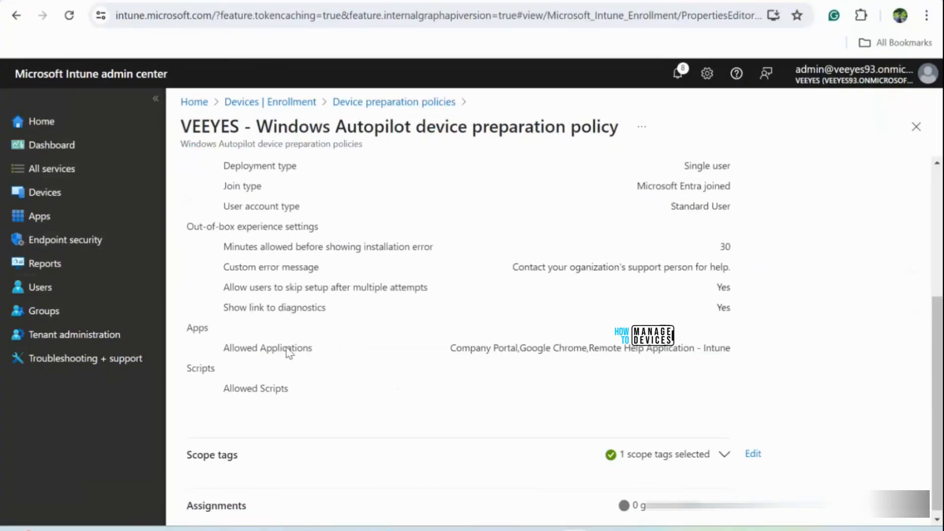
scroll(310, 392, "up", 4)
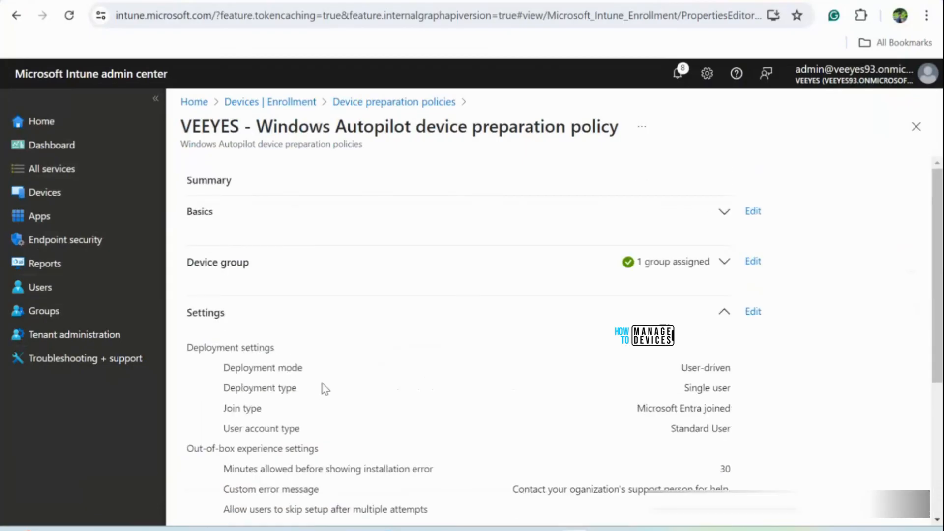
left_click(724, 314)
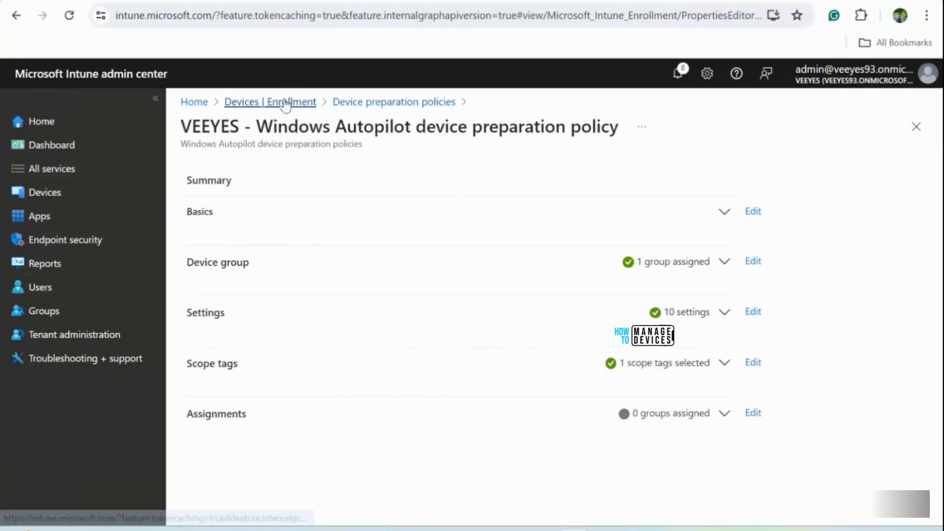
Return to the enrollment page and reopen the device preparation policies list.
left_click(306, 102)
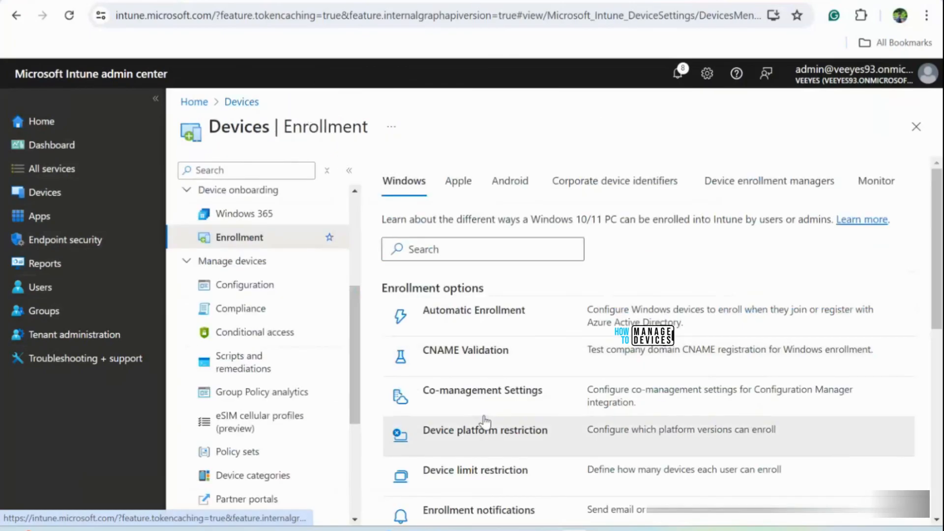
scroll(482, 433, "down", 10)
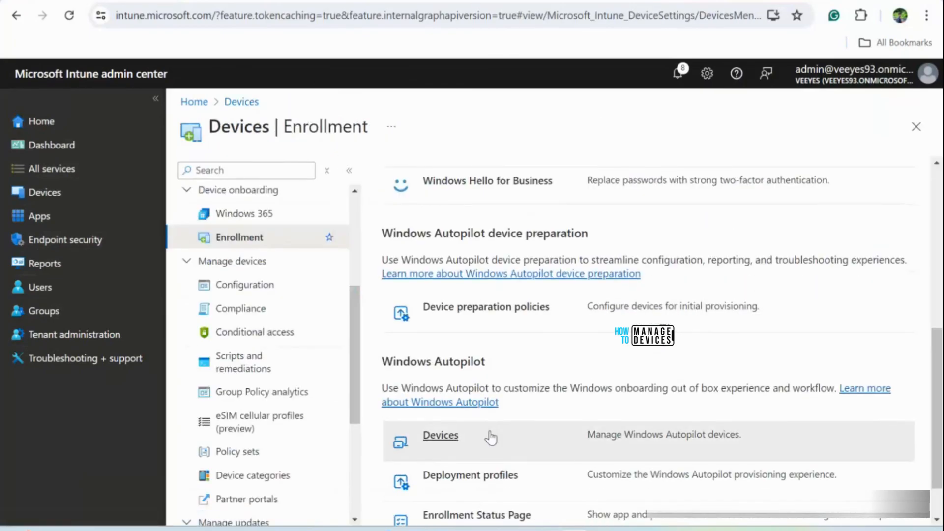
scroll(491, 433, "up", 5)
scroll(497, 437, "down", 5)
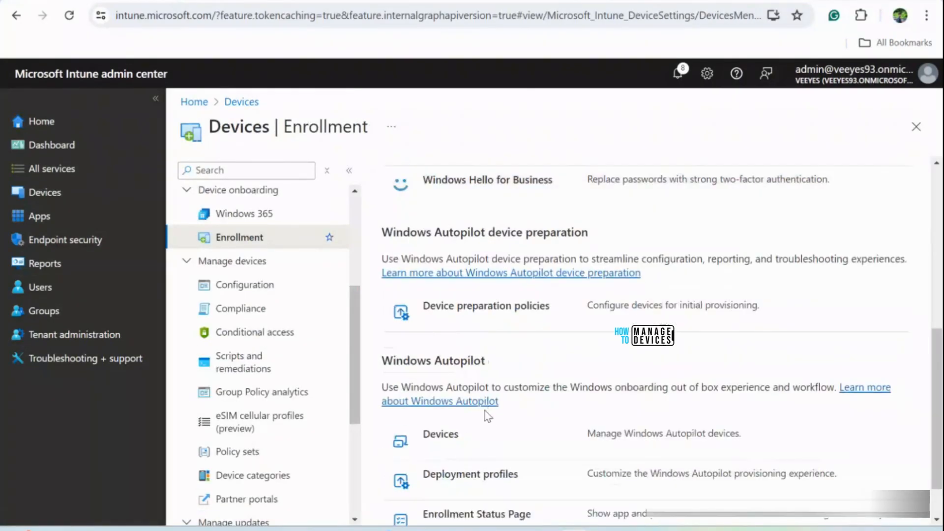
left_click(466, 309)
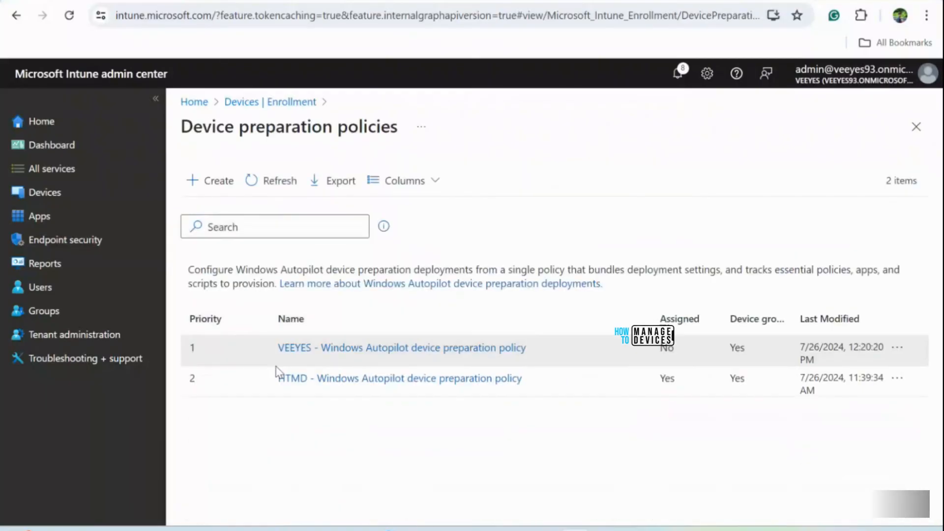
Open the HTMD - Windows Autopilot device preparation policy and expand its settings summary.
left_click(344, 381)
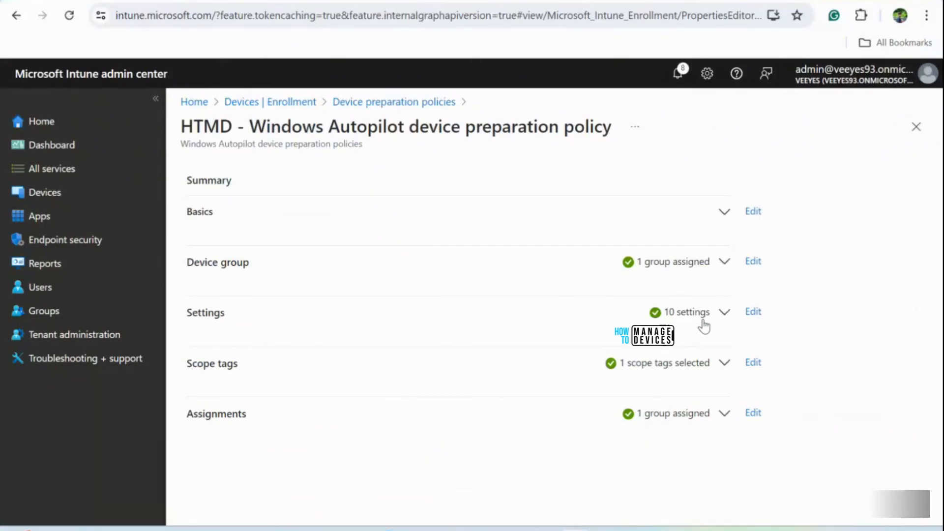
left_click(514, 322)
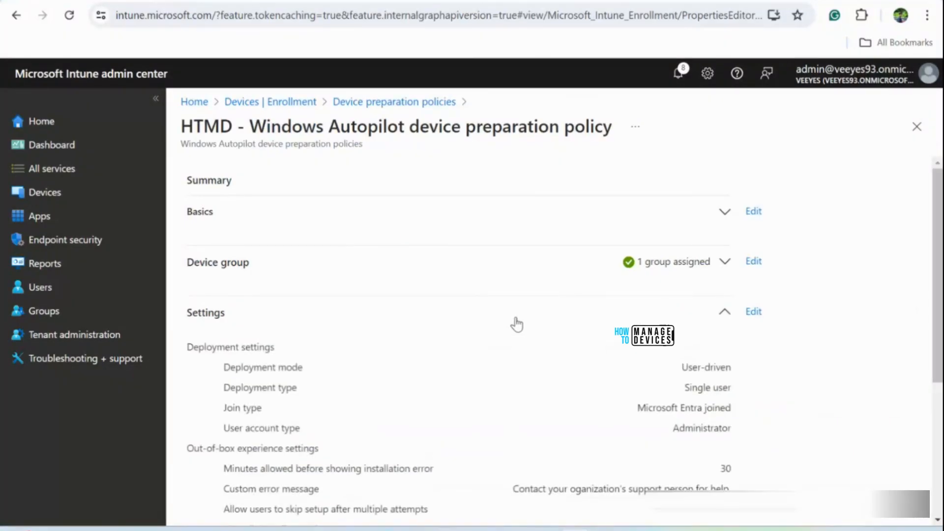
scroll(323, 390, "down", 5)
scroll(812, 266, "up", 10)
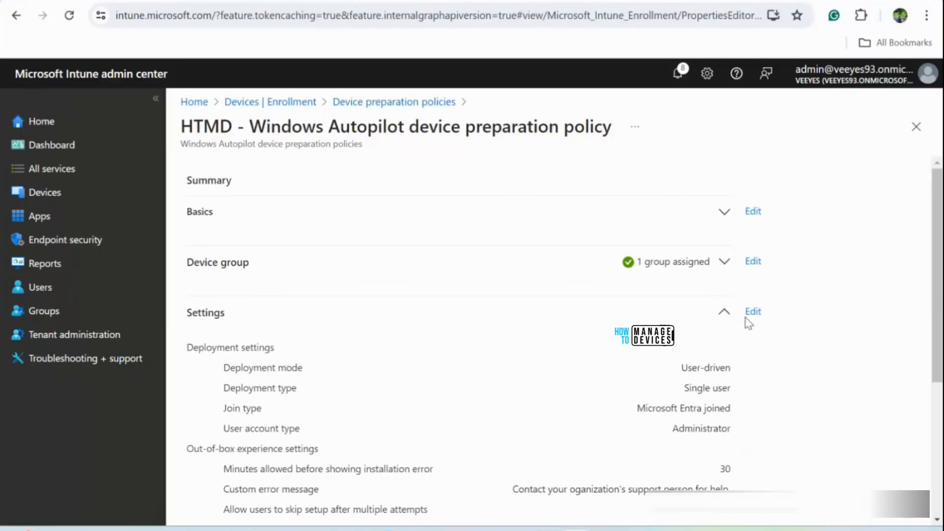
Open the HTMD policy's settings for editing and review its Apps and Scripts sections.
left_click(753, 313)
scroll(580, 347, "down", 15)
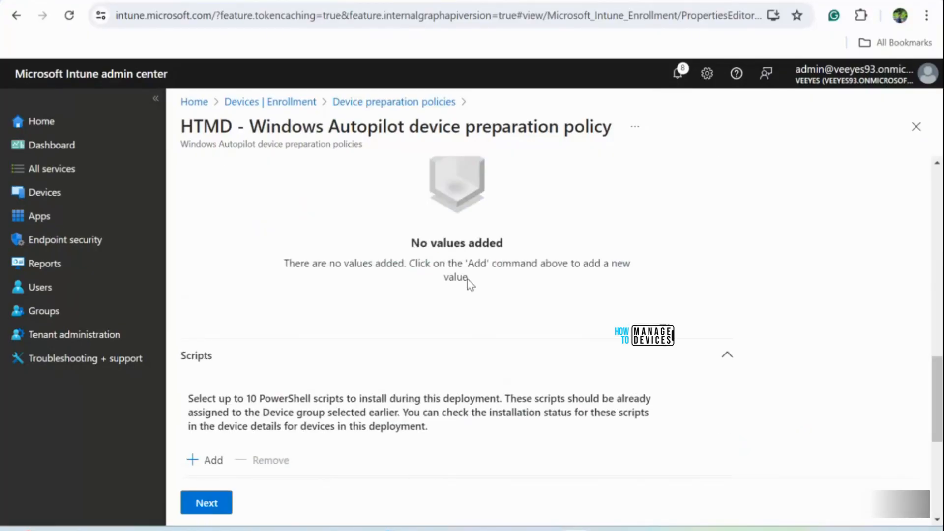
scroll(299, 310, "up", 3)
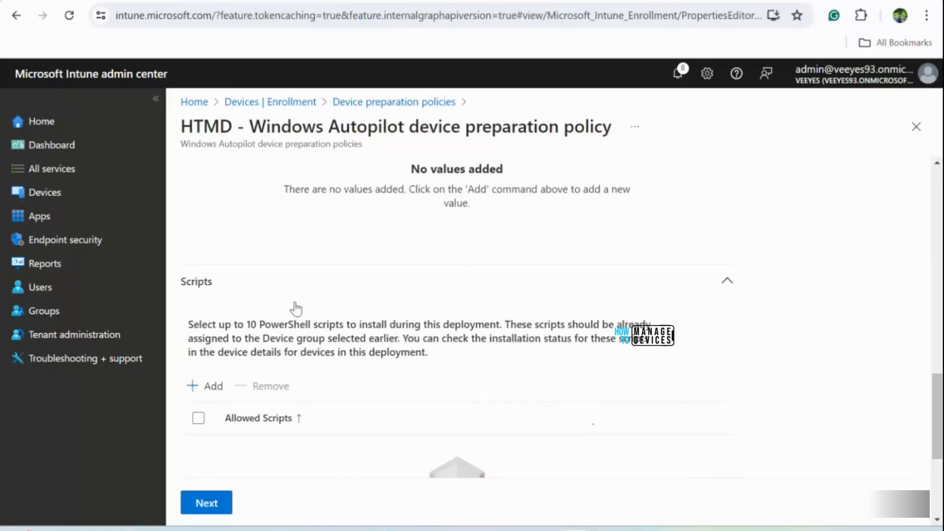
scroll(295, 291, "up", 7)
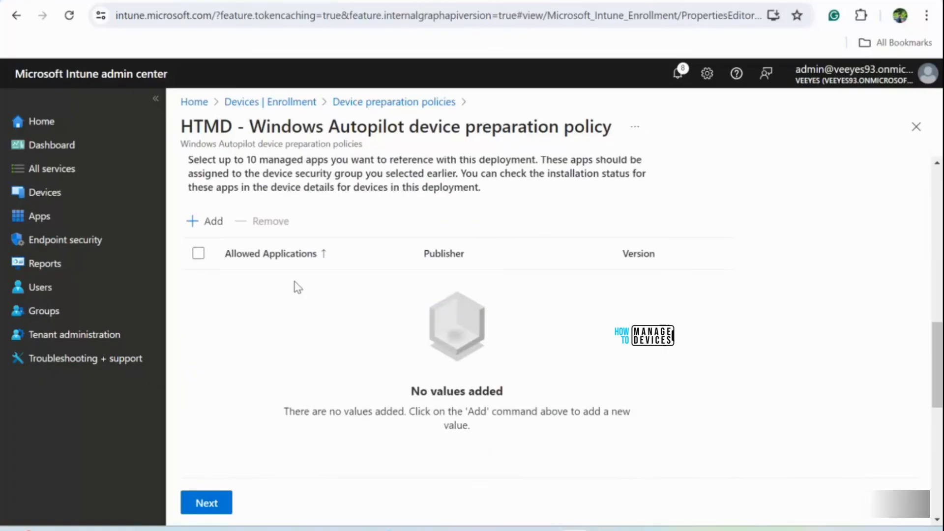
scroll(295, 286, "up", 3)
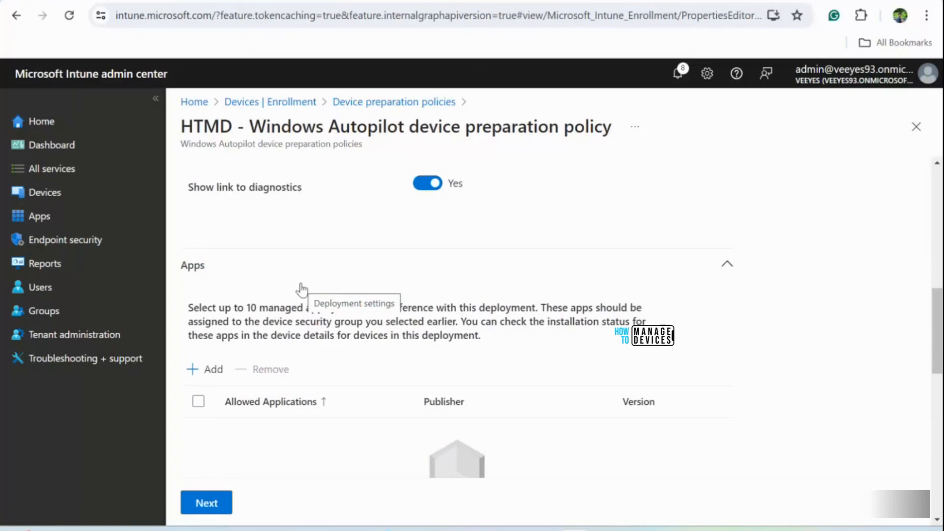
scroll(352, 272, "down", 3)
scroll(353, 270, "down", 2)
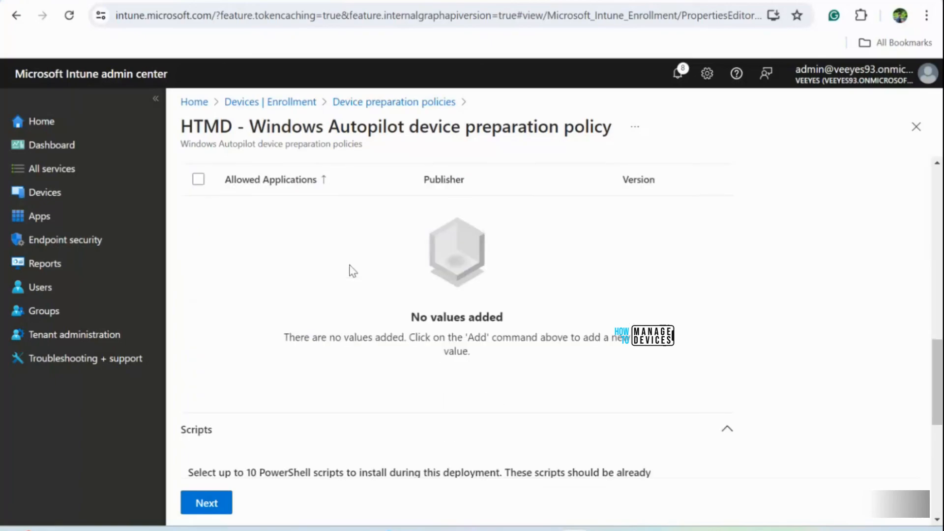
scroll(353, 271, "up", 5)
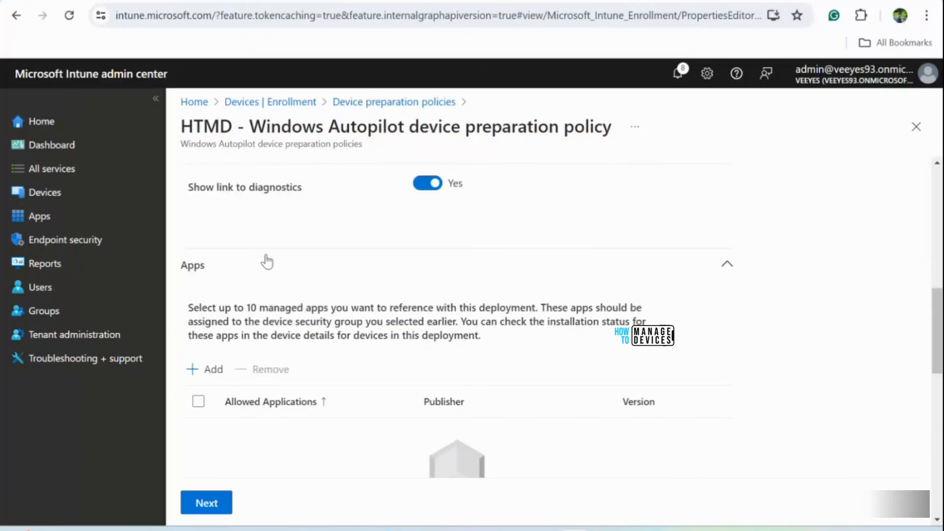
scroll(231, 383, "down", 5)
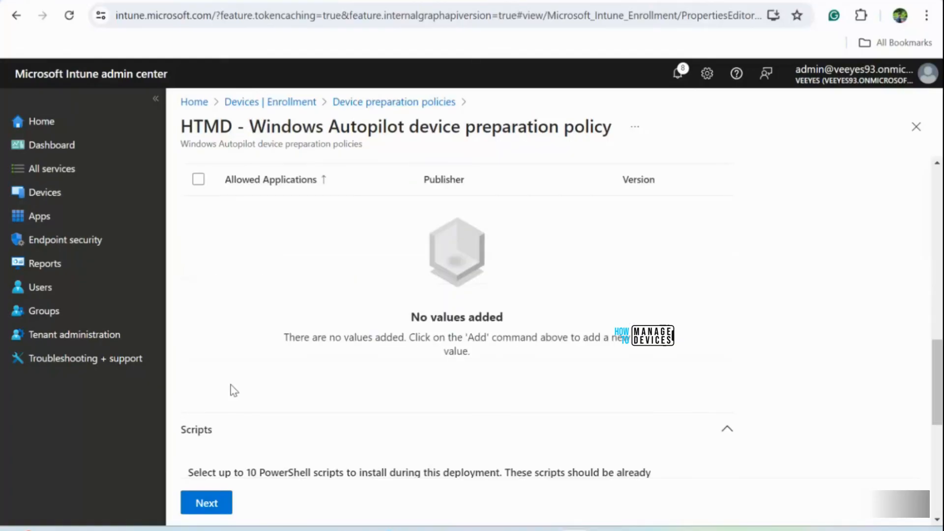
scroll(359, 321, "down", 5)
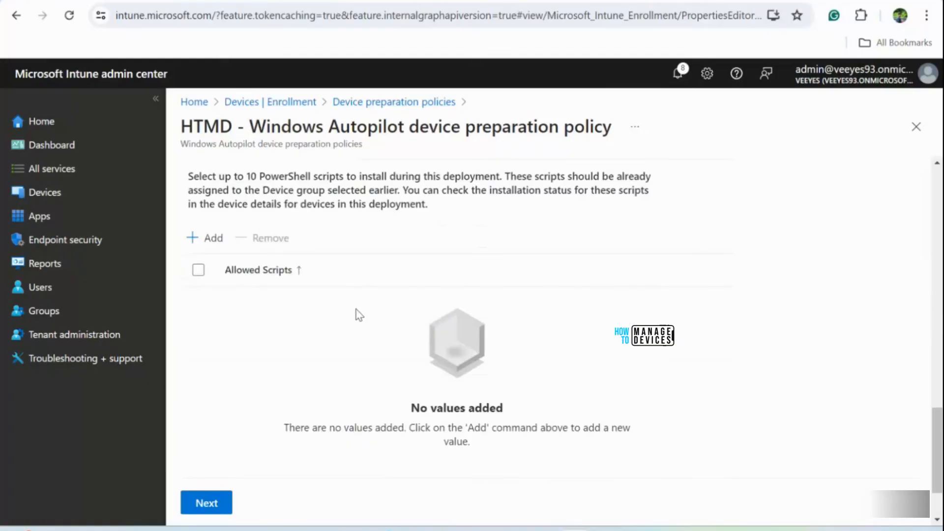
Open the Windows Autopilot device preparation deployments report from Devices monitoring.
left_click(49, 197)
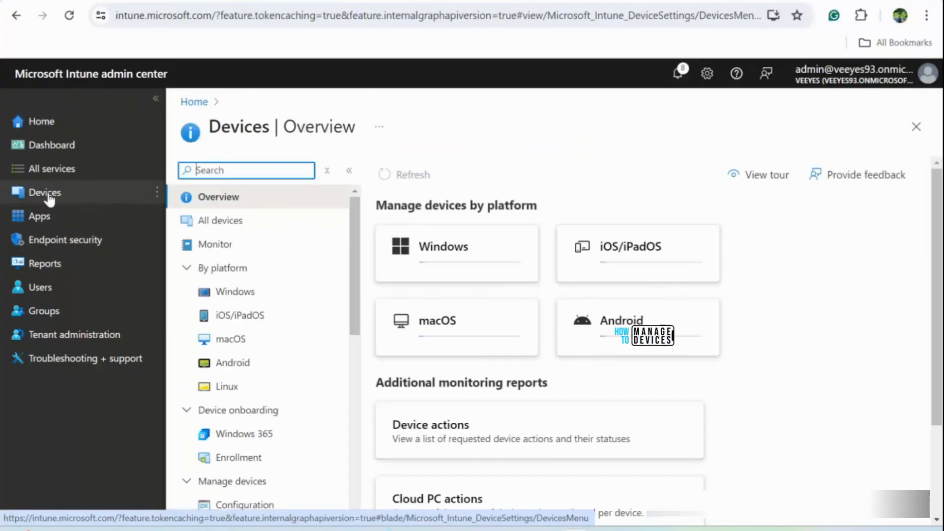
left_click(217, 245)
scroll(438, 384, "down", 4)
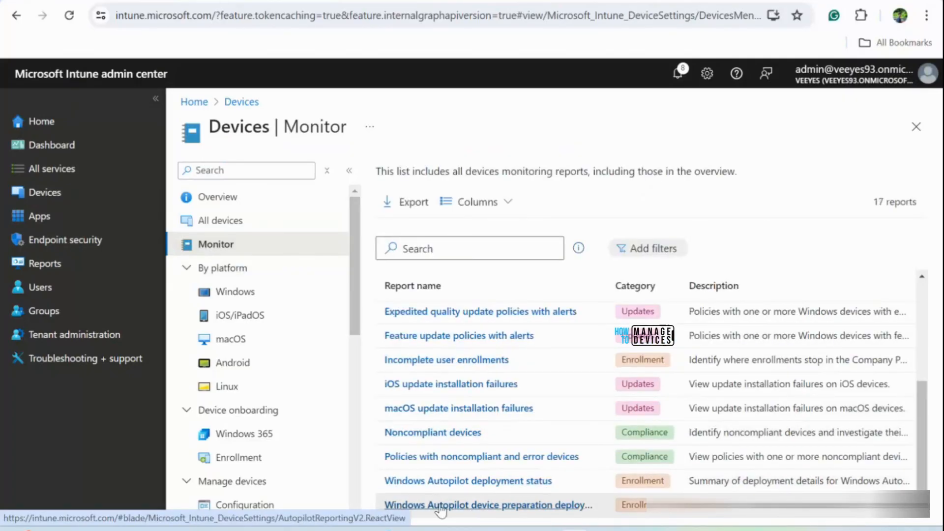
left_click(467, 507)
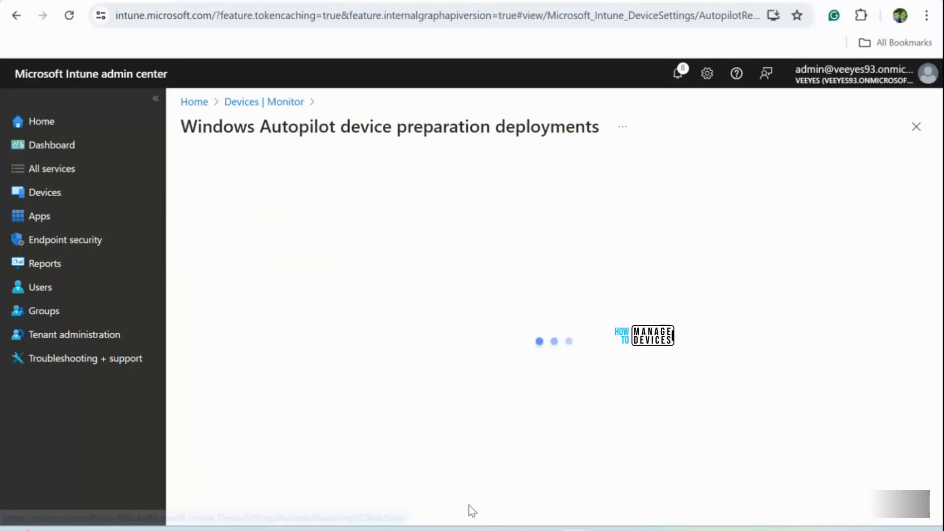
Inspect the DESKTOP-B93BBEQ deployment details, including its Apps tab, and close the details pane.
left_click(251, 336)
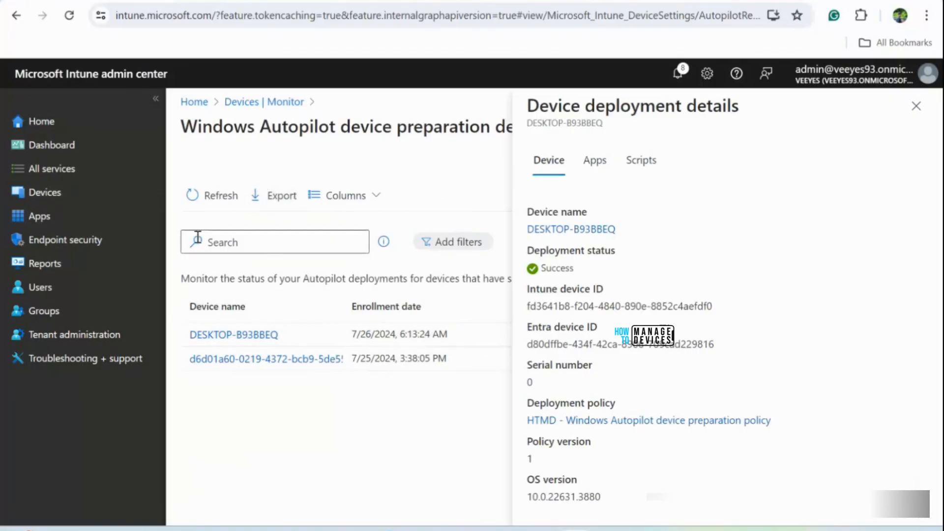
left_click(595, 161)
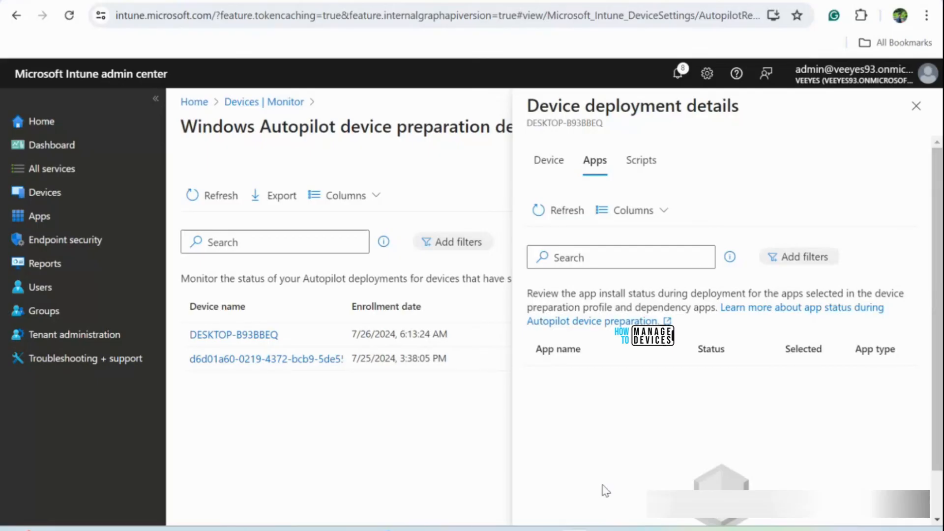
left_click(911, 117)
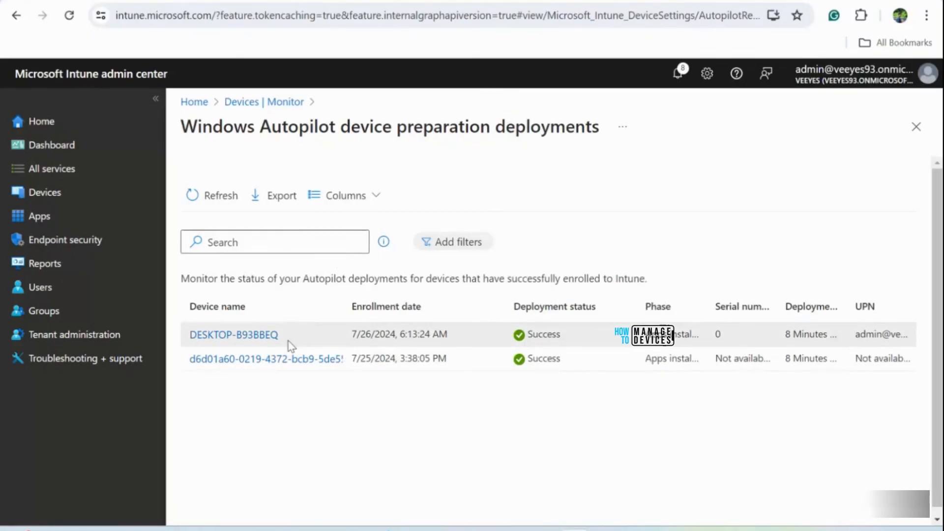
Inspect the second device's deployment details and app install statuses, and return to Home.
left_click(255, 360)
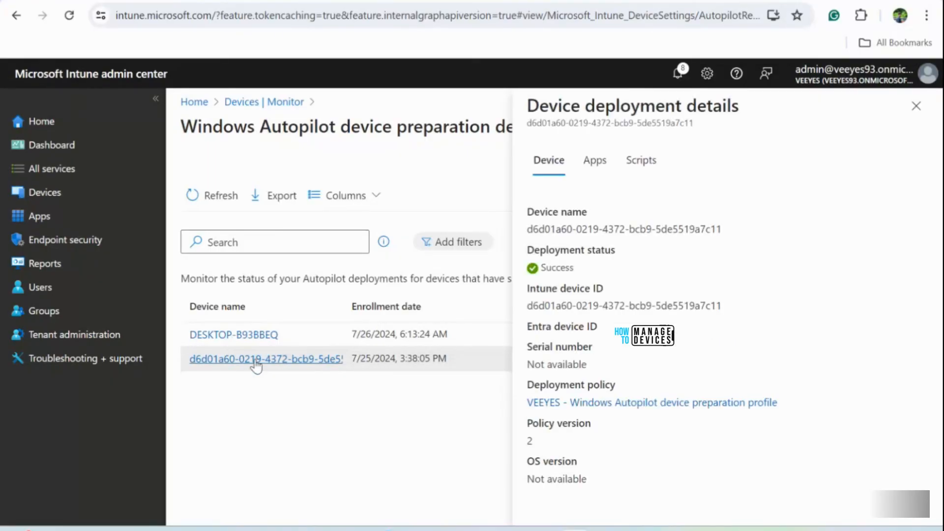
left_click(598, 165)
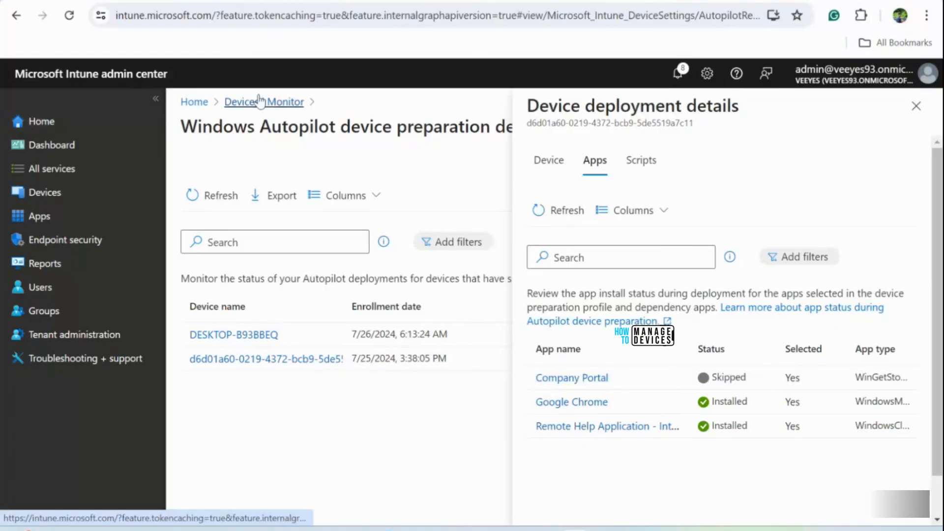
left_click(193, 102)
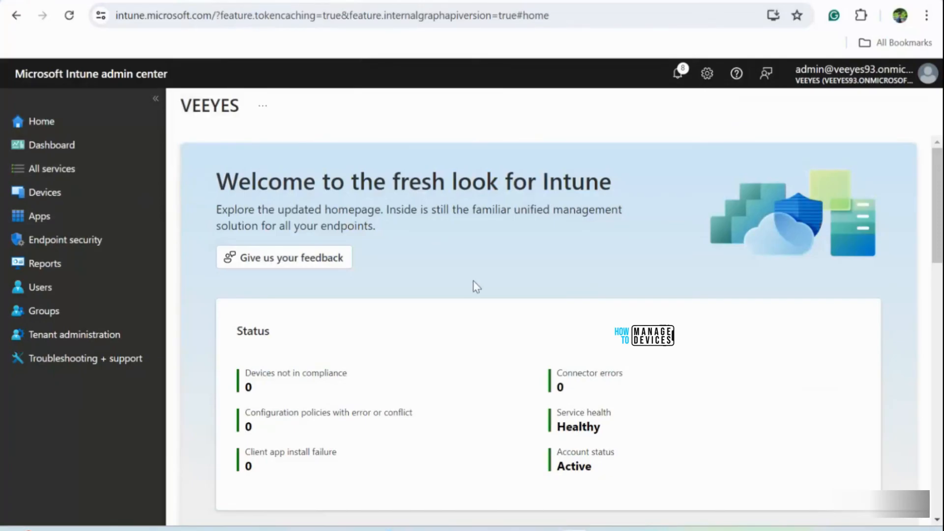
key("alt+Tab")
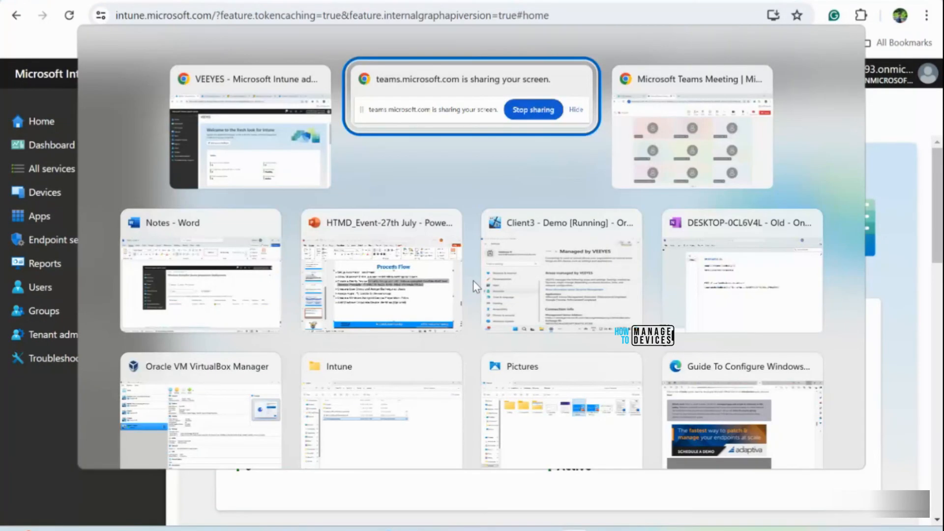
key("alt+Tab")
left_click(33, 196)
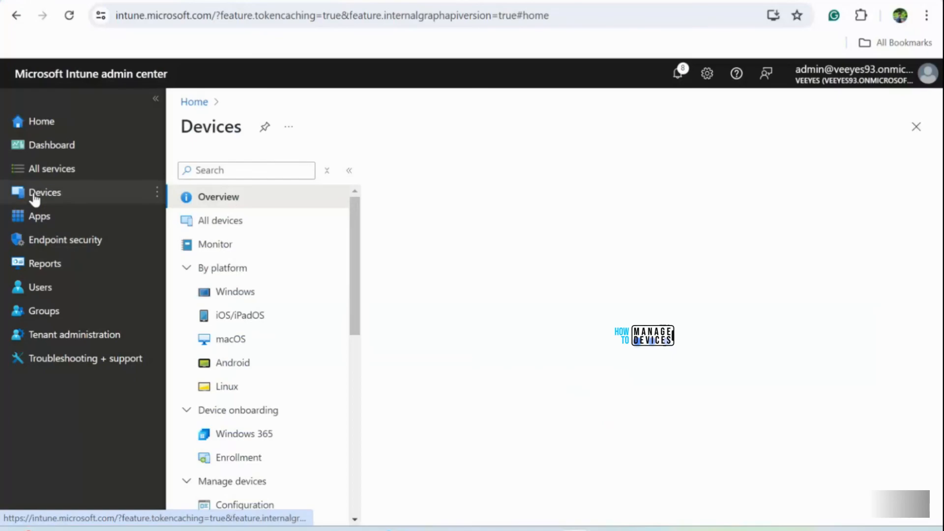
scroll(243, 415, "down", 4)
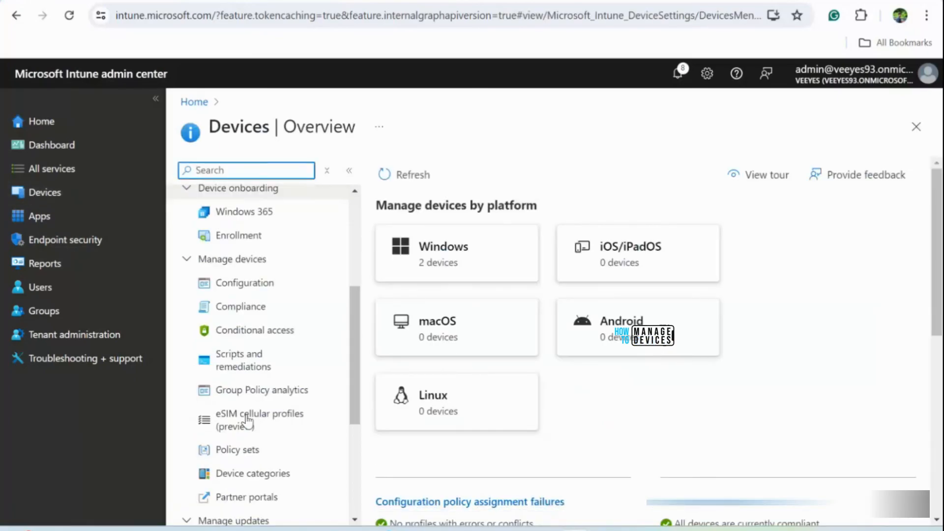
key("alt")
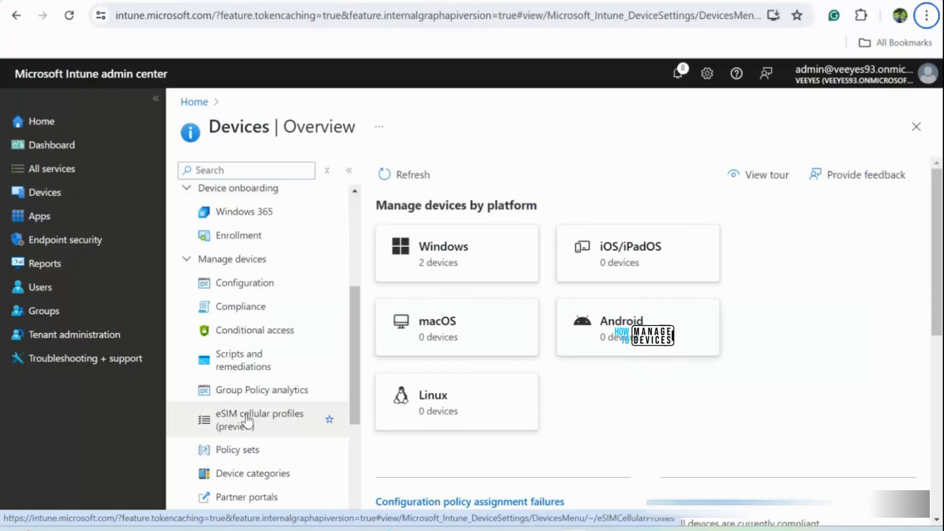
left_click(34, 196)
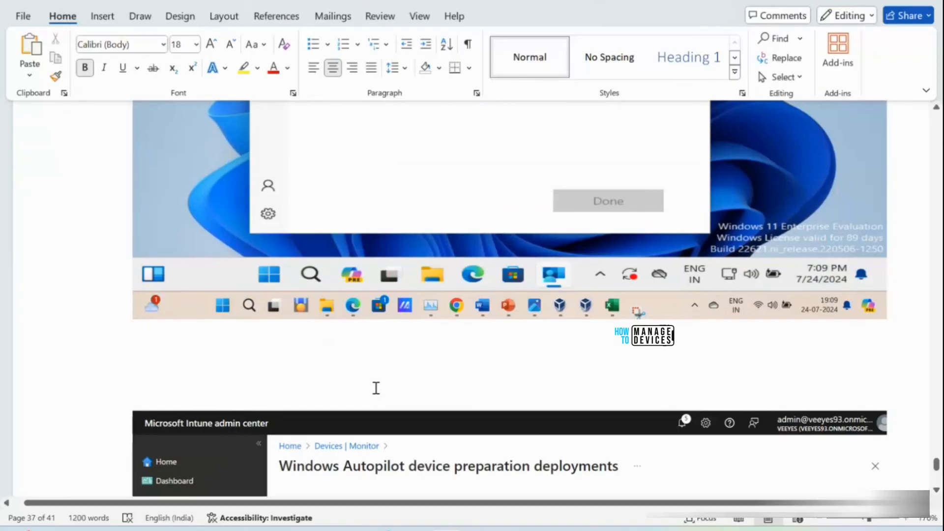
Switch to the Notes Word document and scroll through the captured OOBE and Programs and Features screenshots.
scroll(375, 388, "up", 10)
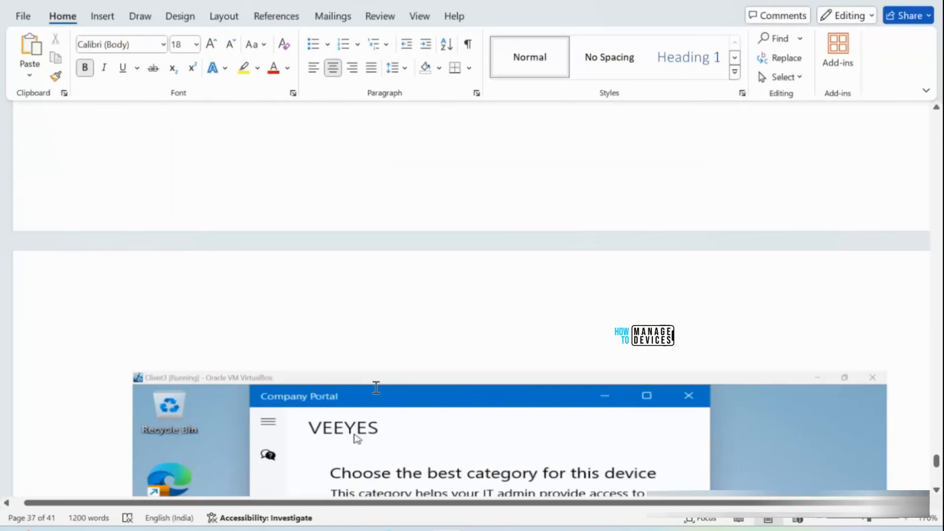
scroll(375, 384, "up", 10)
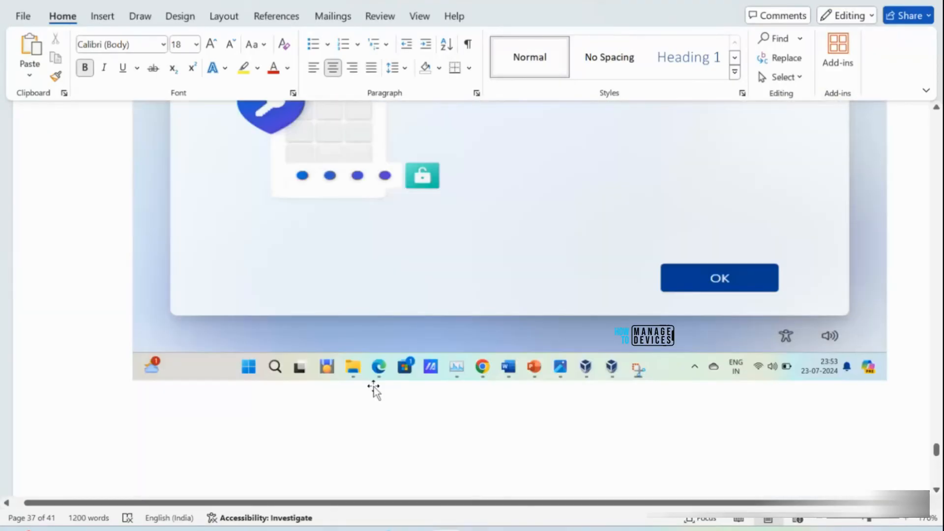
scroll(374, 376, "up", 10)
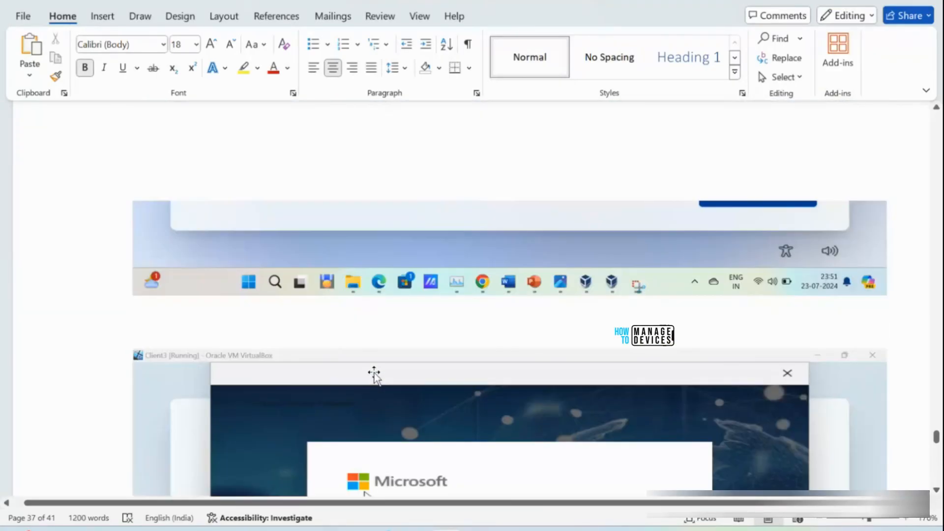
scroll(375, 367, "up", 10)
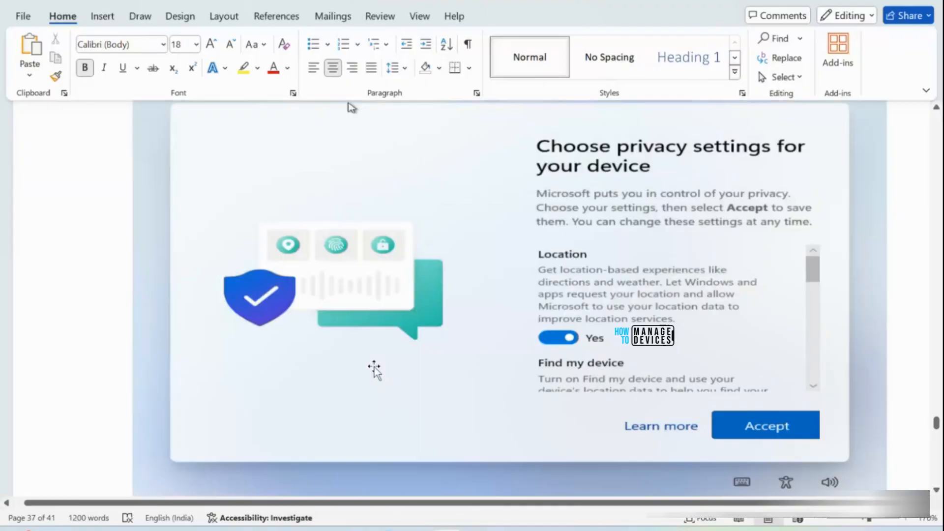
scroll(375, 364, "up", 10)
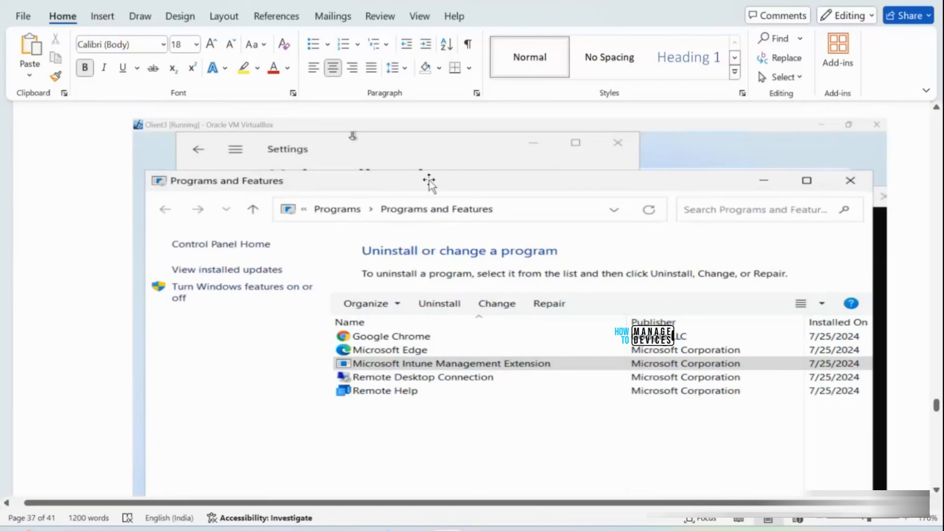
scroll(512, 285, "down", 5)
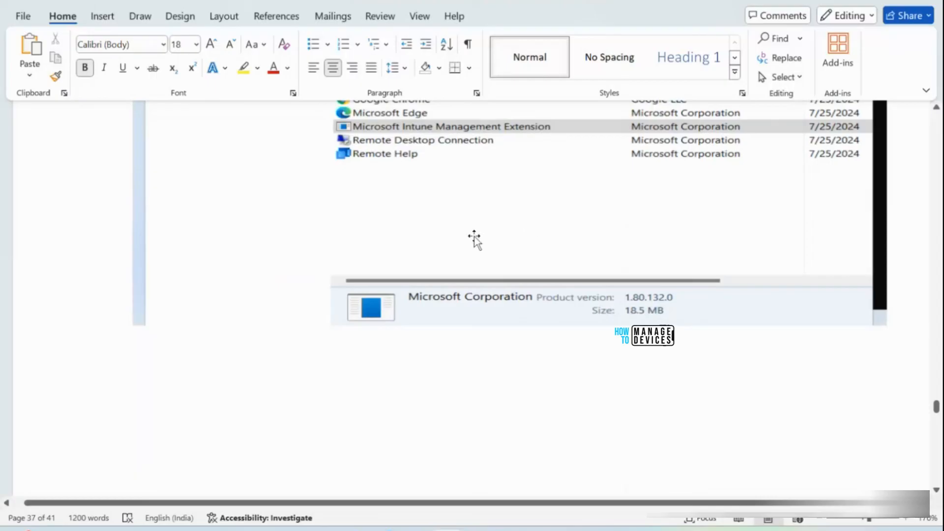
scroll(477, 239, "up", 2)
scroll(482, 244, "up", 1)
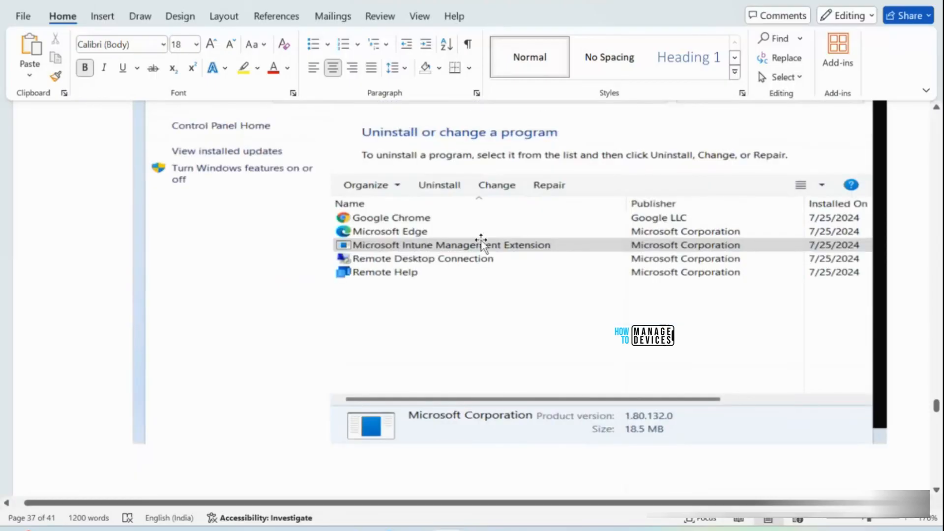